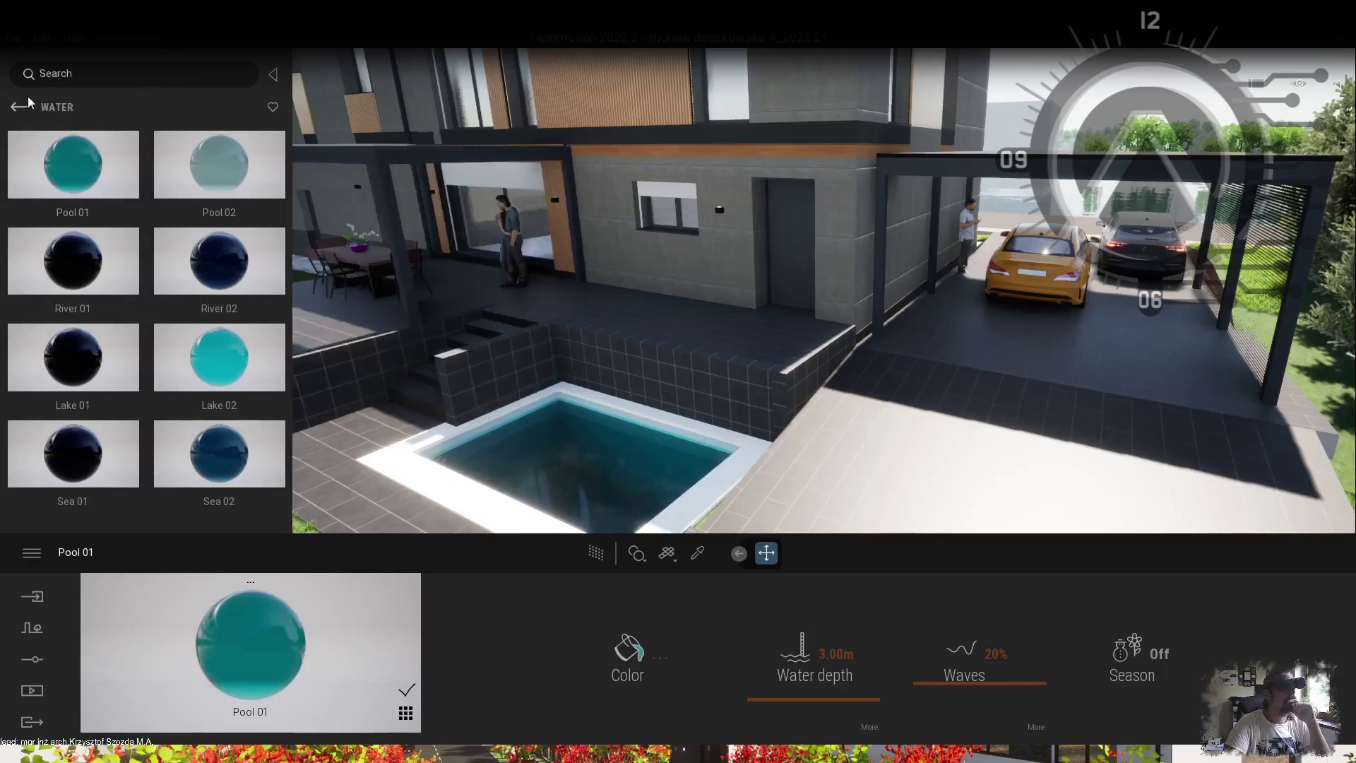
# Step: Compare the Lake 02 and Pool 02 water materials in the pool and settle on Pool 01
pyautogui.click(41, 59)
pyautogui.moveTo(691, 180); pyautogui.dragTo(696, 226)
pyautogui.click(219, 357)
pyautogui.click(219, 163)
pyautogui.click(72, 163)
pyautogui.moveTo(684, 228)
pyautogui.mouseDown()
pyautogui.moveTo(683, 189)
pyautogui.moveTo(690, 203)
pyautogui.mouseUp()
pyautogui.scroll(-5, 942, 314)
pyautogui.click(596, 553)
pyautogui.click(597, 553)
pyautogui.scroll(4, 745, 360)
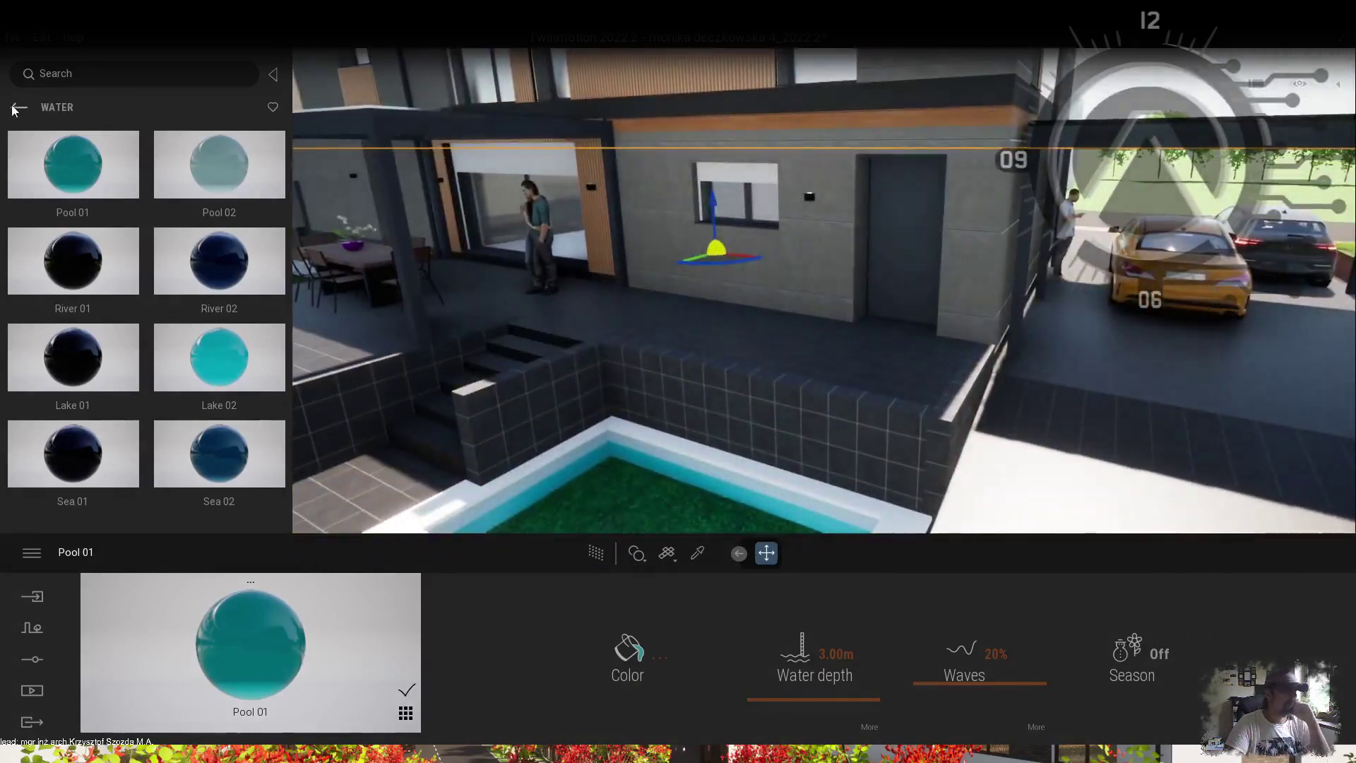
# Step: Apply the Terrazzo Tiles material from the user library to the retaining wall around the pool
pyautogui.click(18, 107)
pyautogui.click(88, 215)
pyautogui.scroll(-8, 160, 324)
pyautogui.rightClick(211, 466)
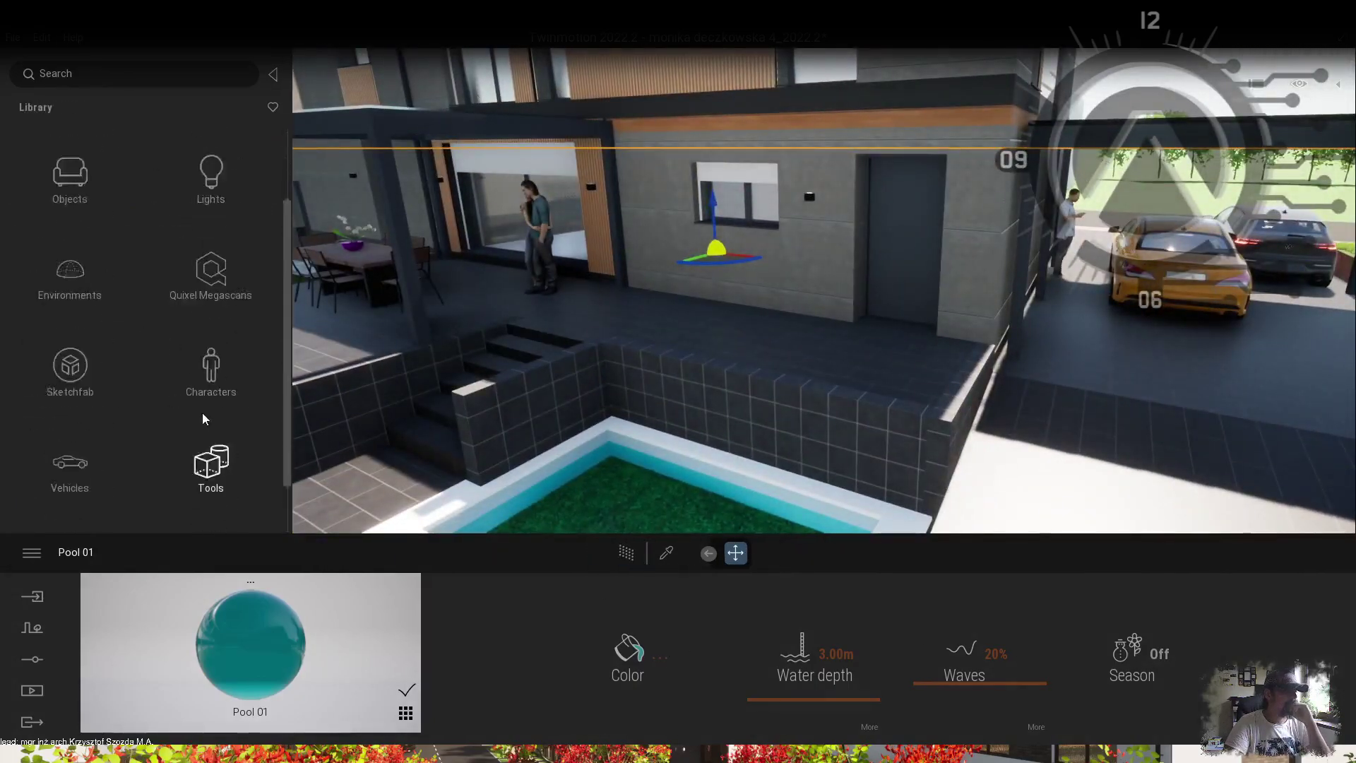
pyautogui.scroll(-2, 212, 416)
pyautogui.click(70, 490)
pyautogui.scroll(-8, 212, 410)
pyautogui.moveTo(70, 472); pyautogui.dragTo(567, 424)
pyautogui.click(567, 424)
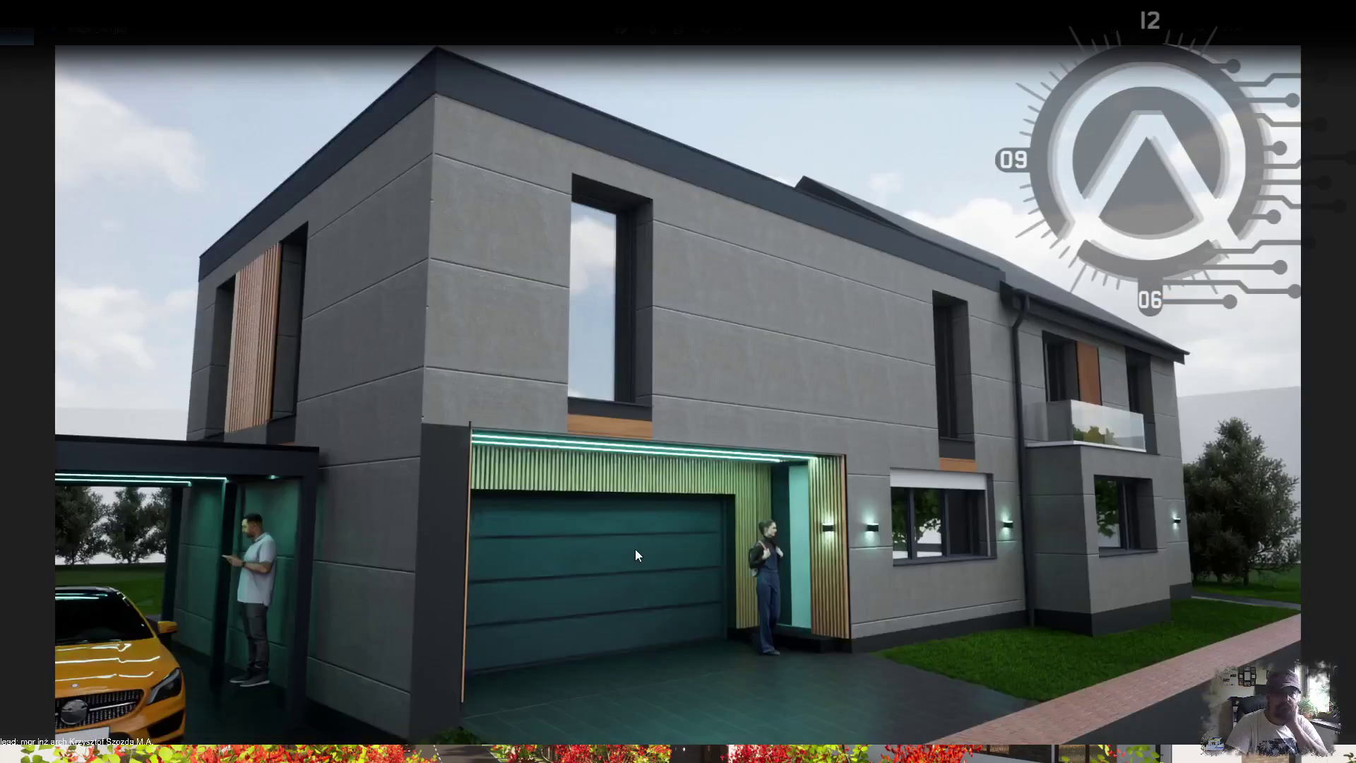
# Step: Switch to the project's image files, open the 20220624 folder and review the earlier exterior renders
pyautogui.hotkey('alt', 'Tab')
pyautogui.click(343, 185)
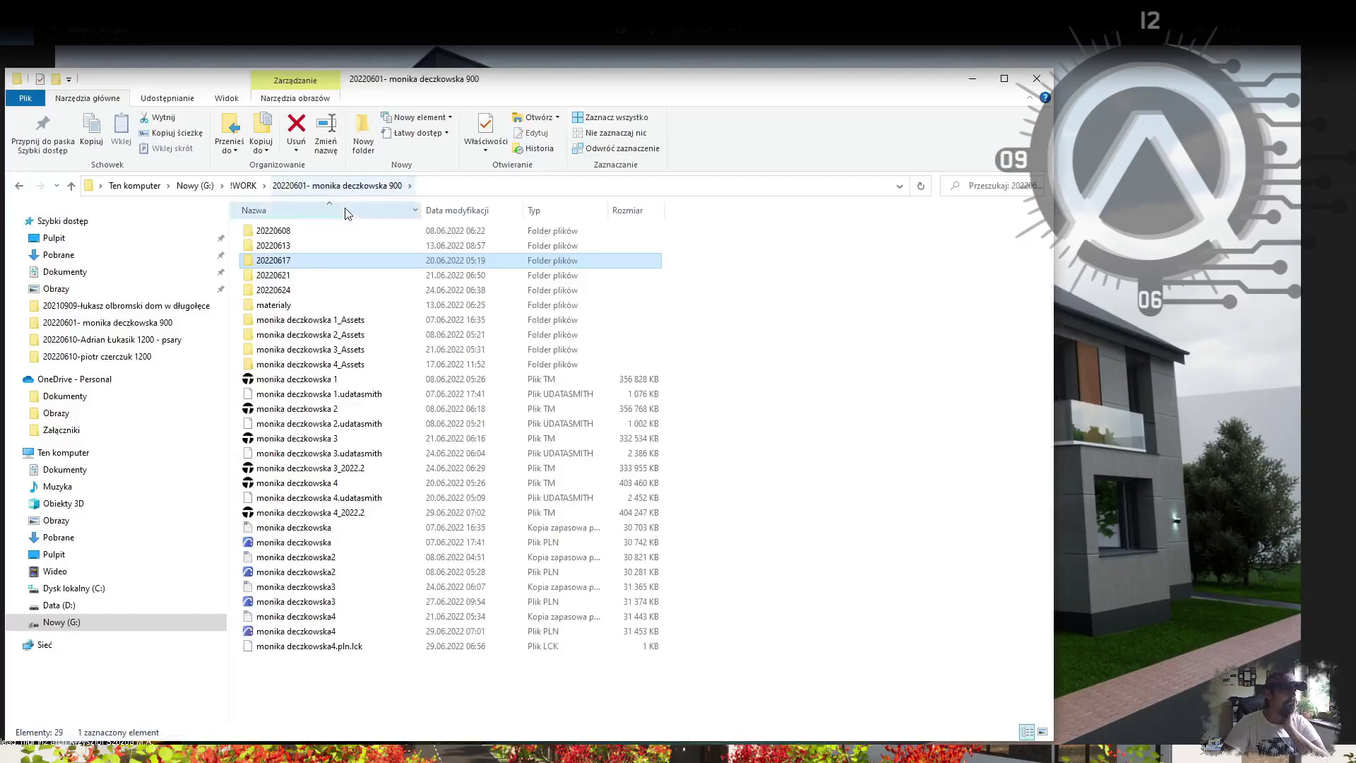
pyautogui.doubleClick(289, 290)
pyautogui.scroll(-4, 527, 268)
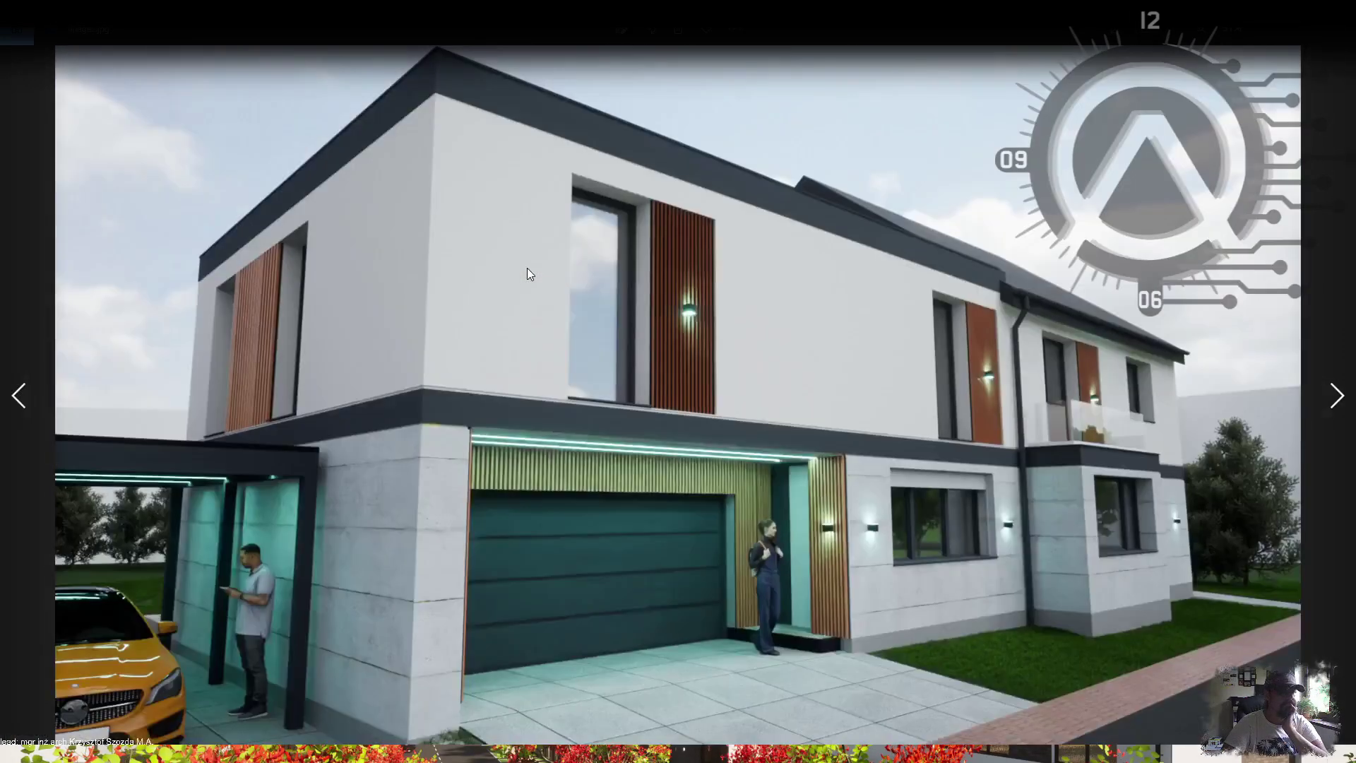
pyautogui.hotkey('alt', 'Tab')
# Step: Sample the Terrazzo Tiles material from the pool's retaining wall and check its colour settings
pyautogui.moveTo(802, 337); pyautogui.dragTo(634, 372, button='middle')
pyautogui.click(634, 372)
pyautogui.scroll(-3, 978, 357)
pyautogui.scroll(3, 848, 345)
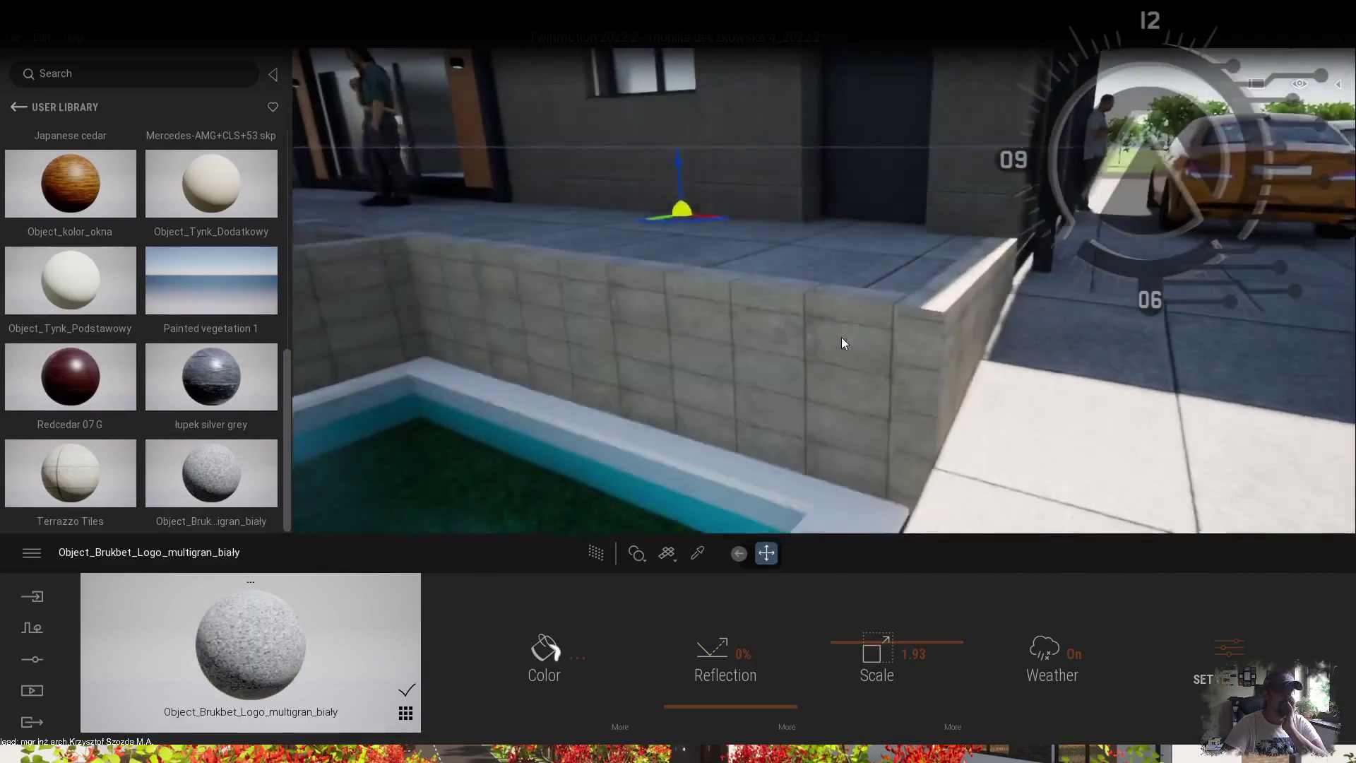
pyautogui.press('t')
pyautogui.click(771, 395)
pyautogui.click(614, 728)
pyautogui.click(112, 553)
pyautogui.click(544, 656)
pyautogui.click(844, 518)
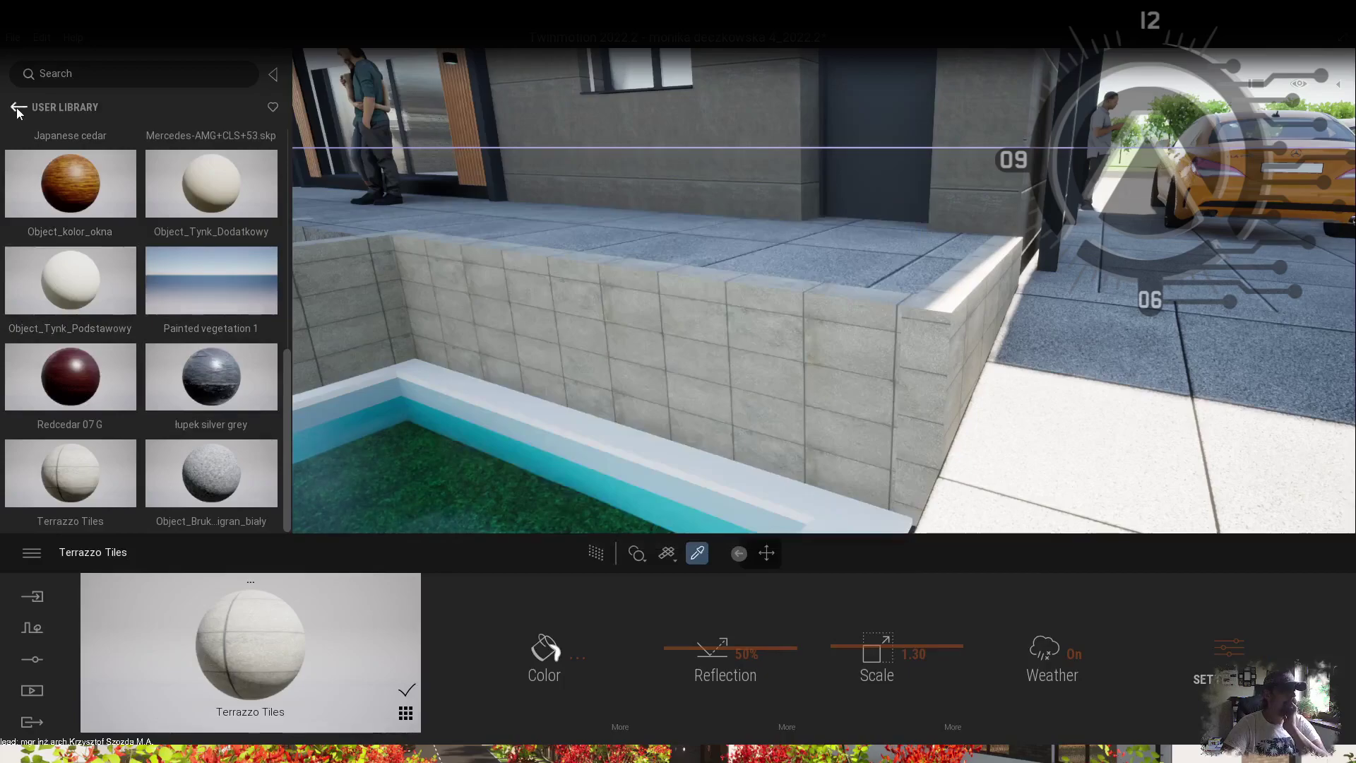
# Step: Look through the tile surfaces in the library and search the surface materials for Terazzo
pyautogui.click(19, 106)
pyautogui.click(70, 188)
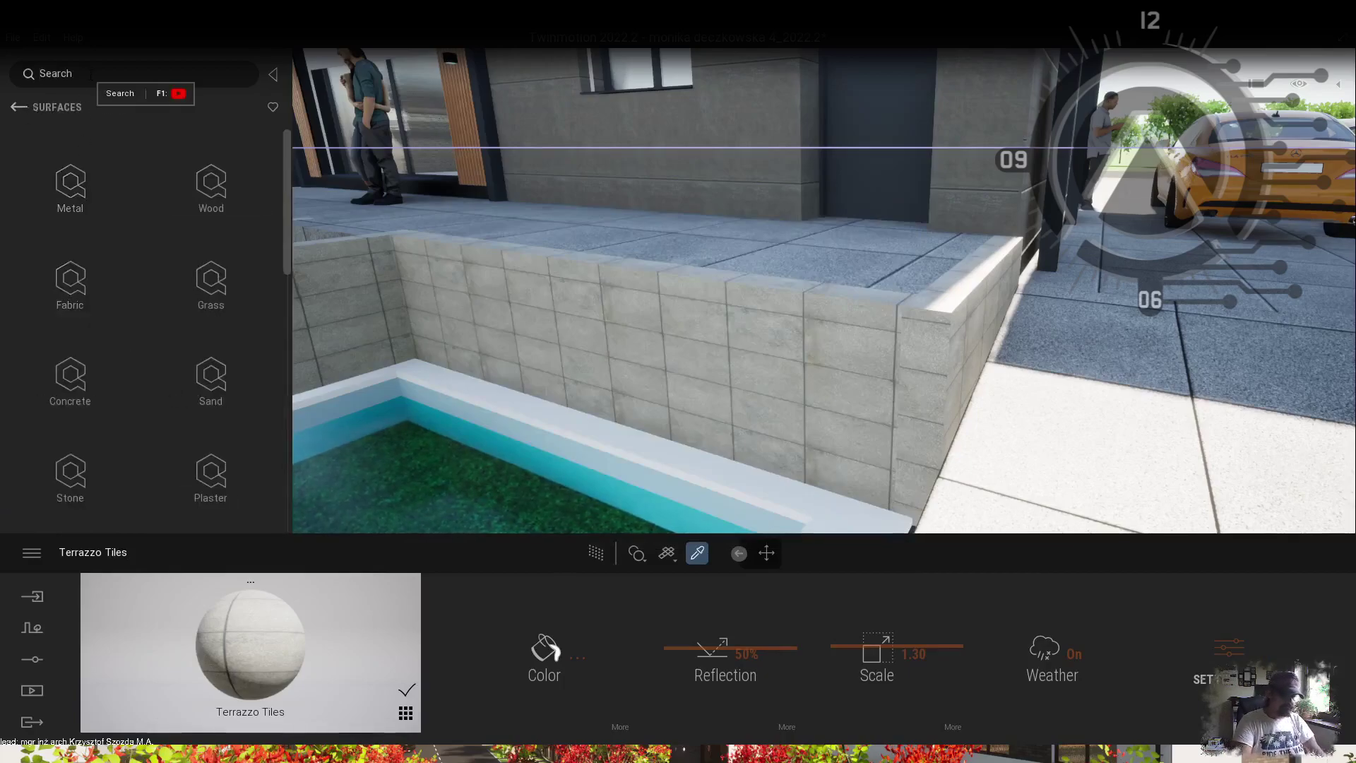
pyautogui.scroll(-4, 35, 305)
pyautogui.click(40, 311)
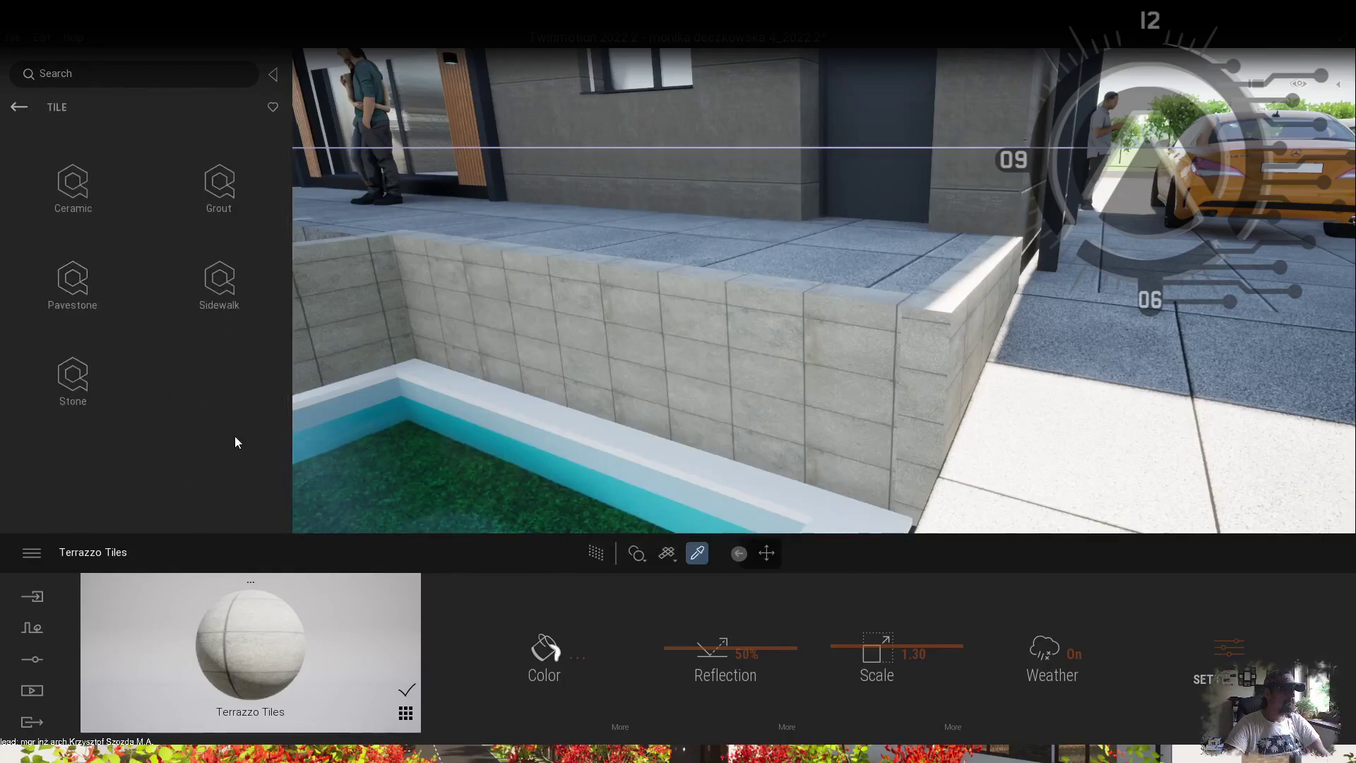
pyautogui.click(17, 108)
pyautogui.write('tera')
pyautogui.press('Return')
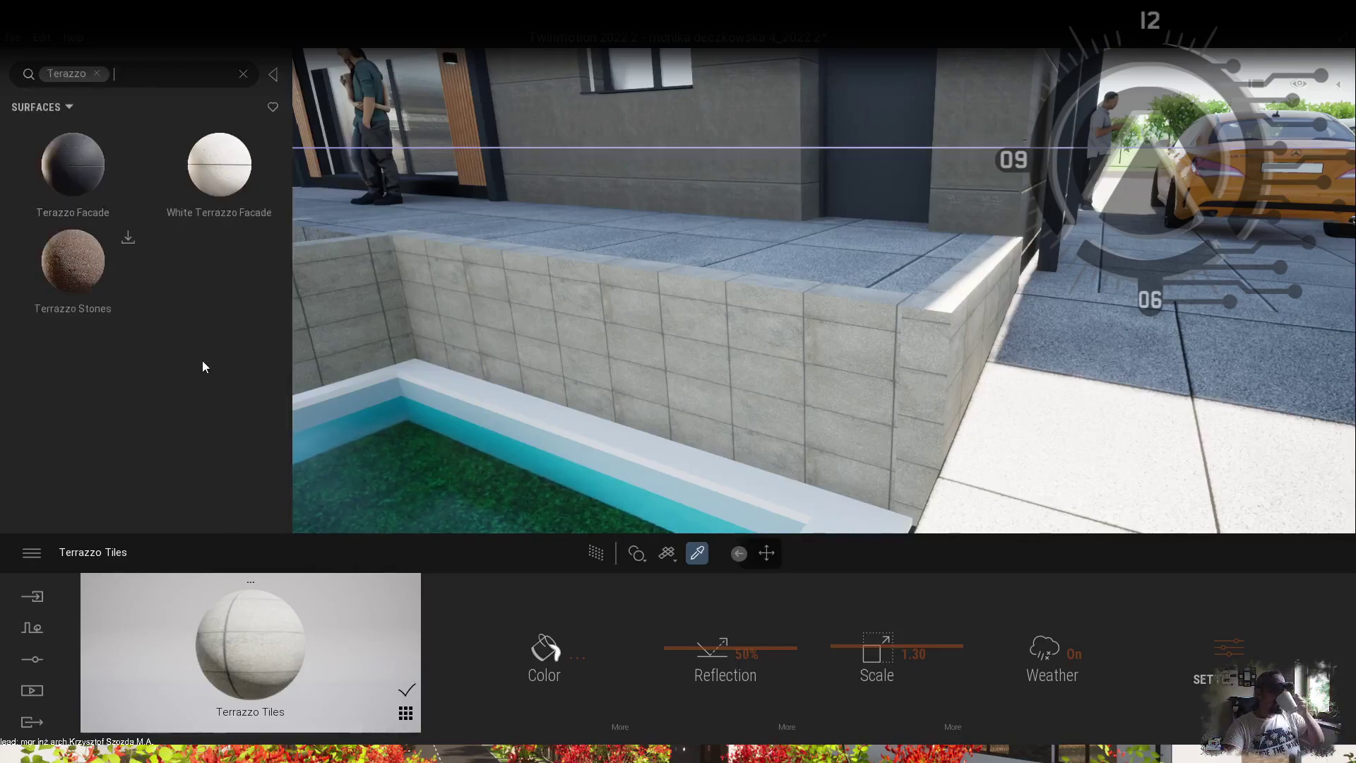
# Step: Try the White Terrazzo Facade material on the pool's retaining wall
pyautogui.click(218, 163)
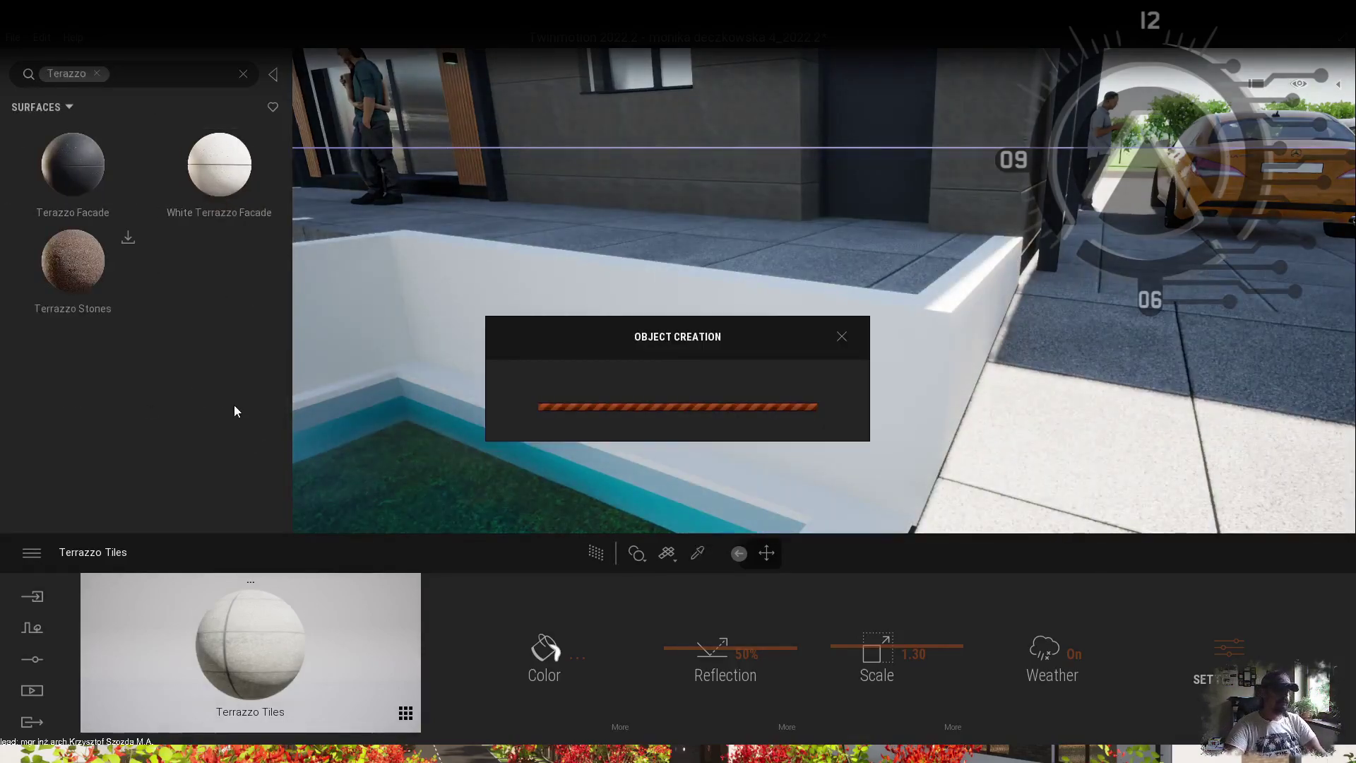
pyautogui.click(877, 248)
pyautogui.click(790, 429)
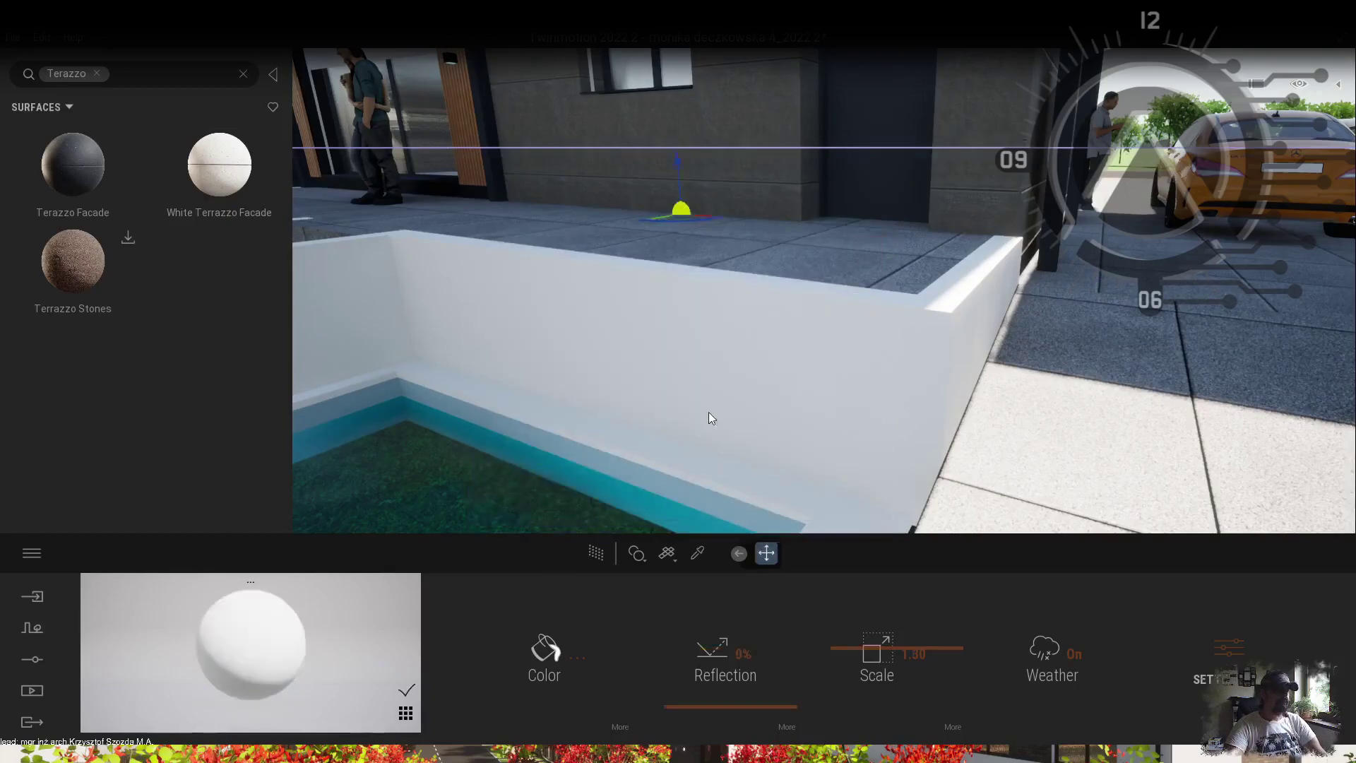
pyautogui.moveTo(931, 286); pyautogui.dragTo(935, 388, button='middle')
pyautogui.scroll(-2, 935, 388)
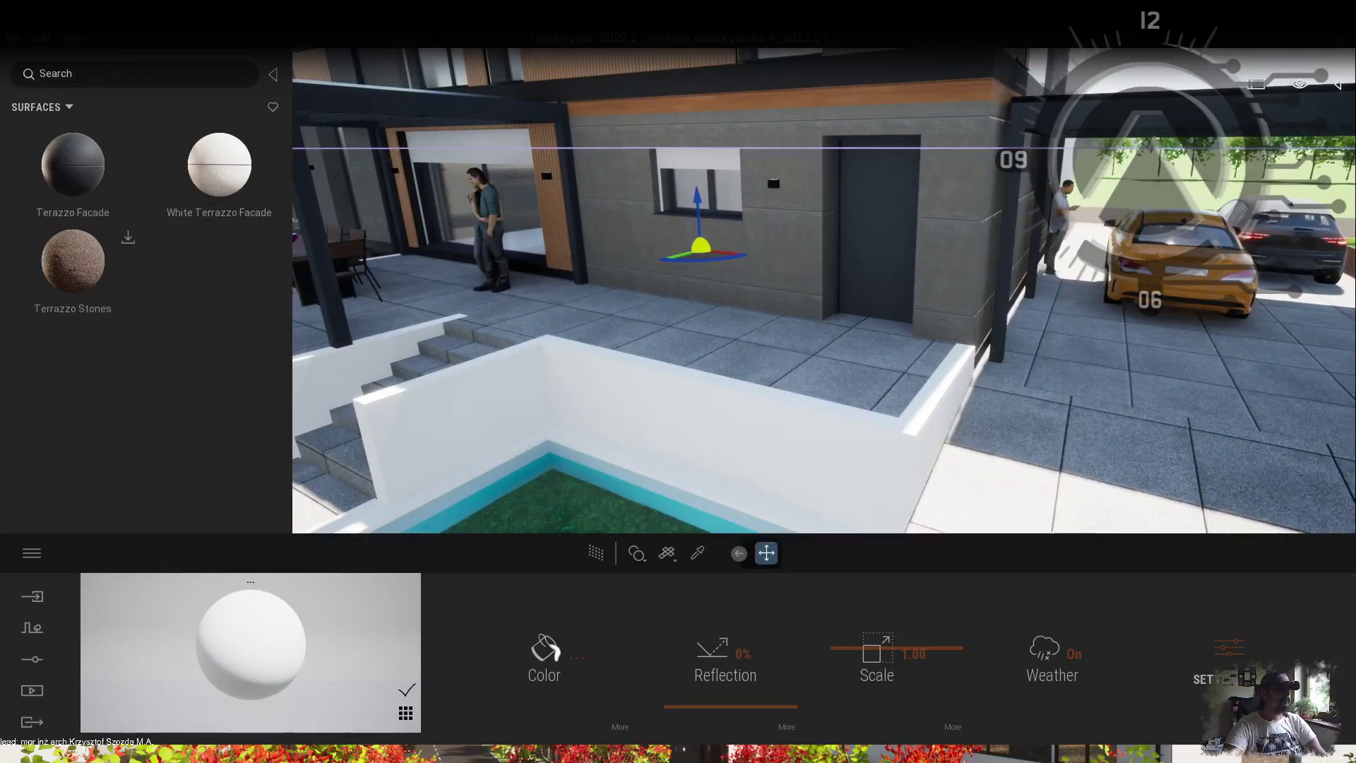
# Step: Restore Terrazzo Tiles on the pool wall and browse the stone tile surfaces for an alternative facing
pyautogui.moveTo(288, 232); pyautogui.dragTo(284, 292)
pyautogui.scroll(-2, 209, 338)
pyautogui.click(211, 318)
pyautogui.click(73, 378)
pyautogui.scroll(-3, 219, 212)
pyautogui.scroll(1, 220, 211)
pyautogui.scroll(-2, 124, 263)
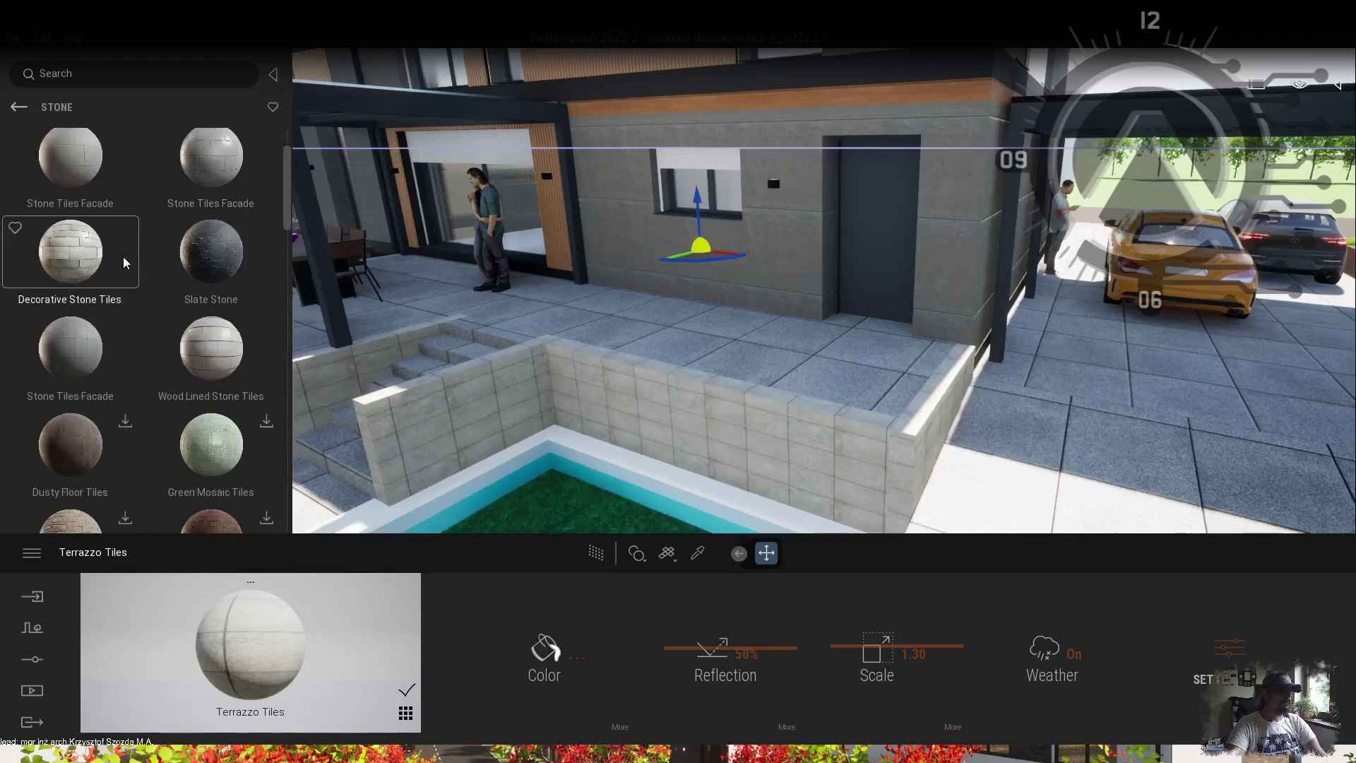
pyautogui.scroll(3, 792, 463)
pyautogui.scroll(3, 791, 459)
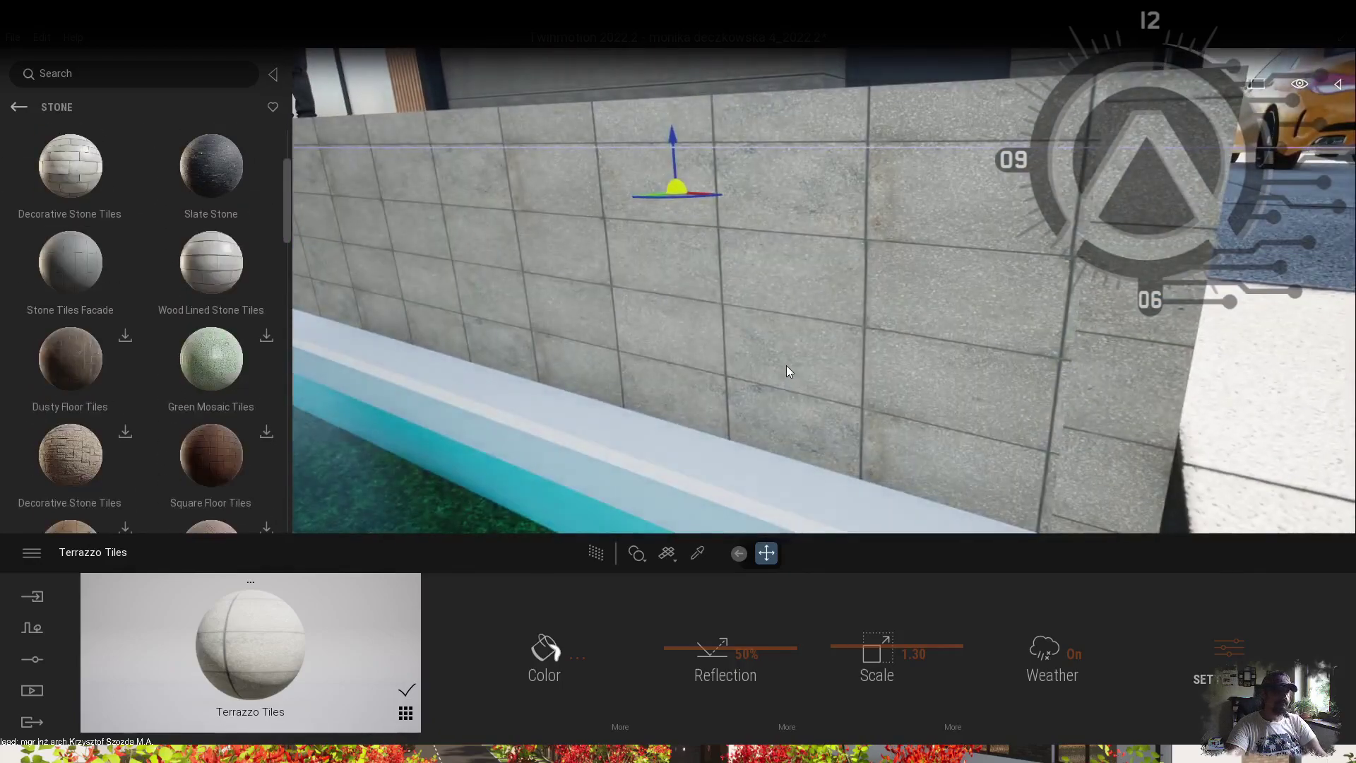
pyautogui.moveTo(329, 751)
pyautogui.moveTo(792, 318); pyautogui.dragTo(891, 410, button='middle')
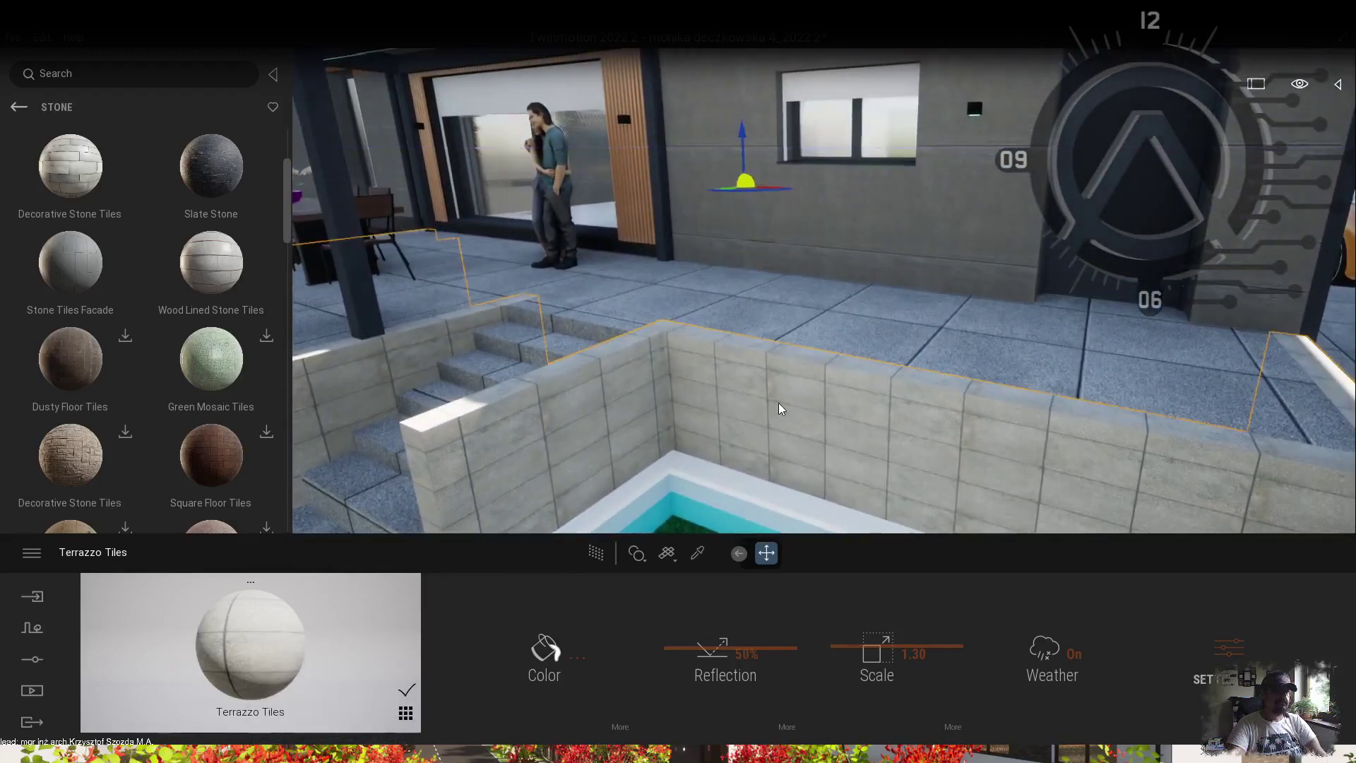
pyautogui.scroll(-3, 781, 403)
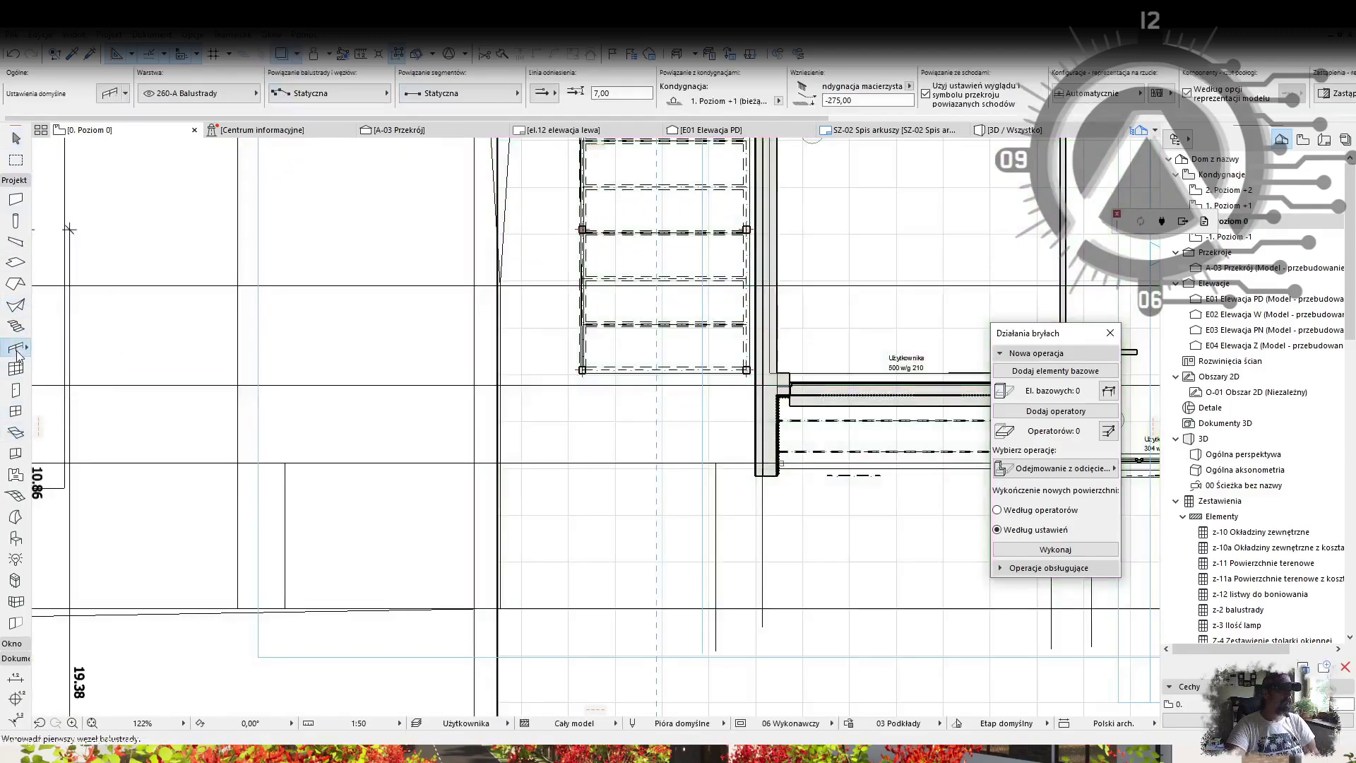
# Step: Switch to Archicad and set the curtain wall defaults from the favourite "ogrodzenie modułowe kostbet long", removing the fundament row from its scheme
pyautogui.doubleClick(16, 366)
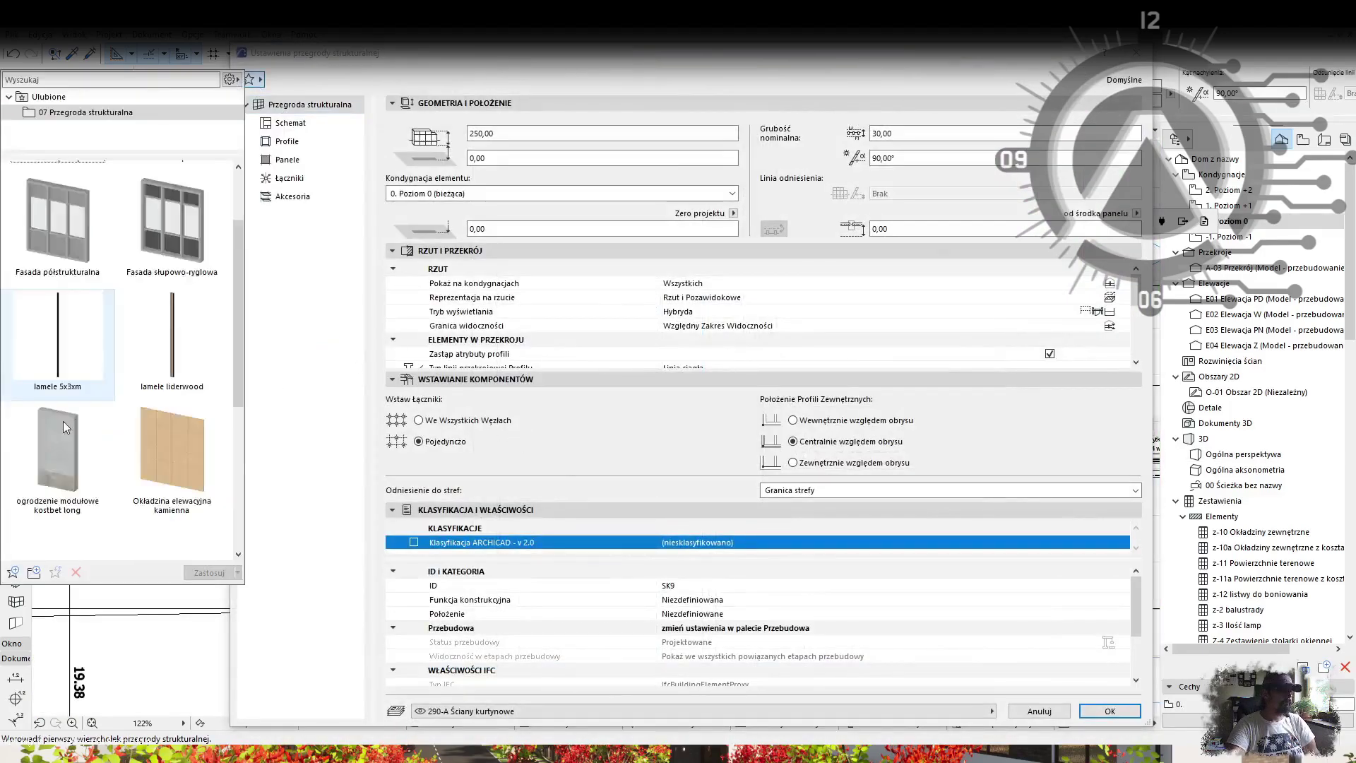
pyautogui.click(290, 122)
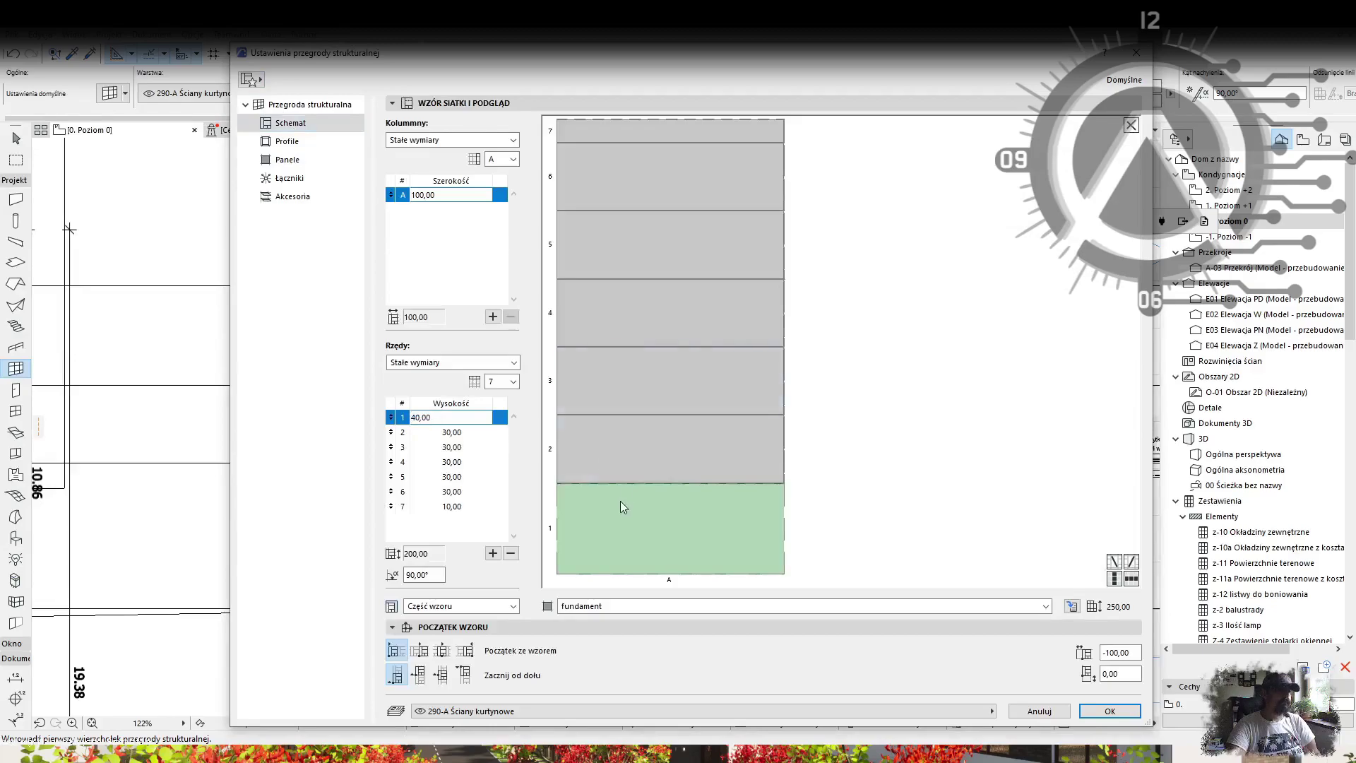
pyautogui.click(511, 554)
pyautogui.click(1091, 708)
# Step: Open the -1. Poziom -1 plan and draw the block curtain wall over the pool recess's tapered side wall
pyautogui.scroll(-1, 975, 438)
pyautogui.moveTo(987, 403); pyautogui.dragTo(633, 408, button='middle')
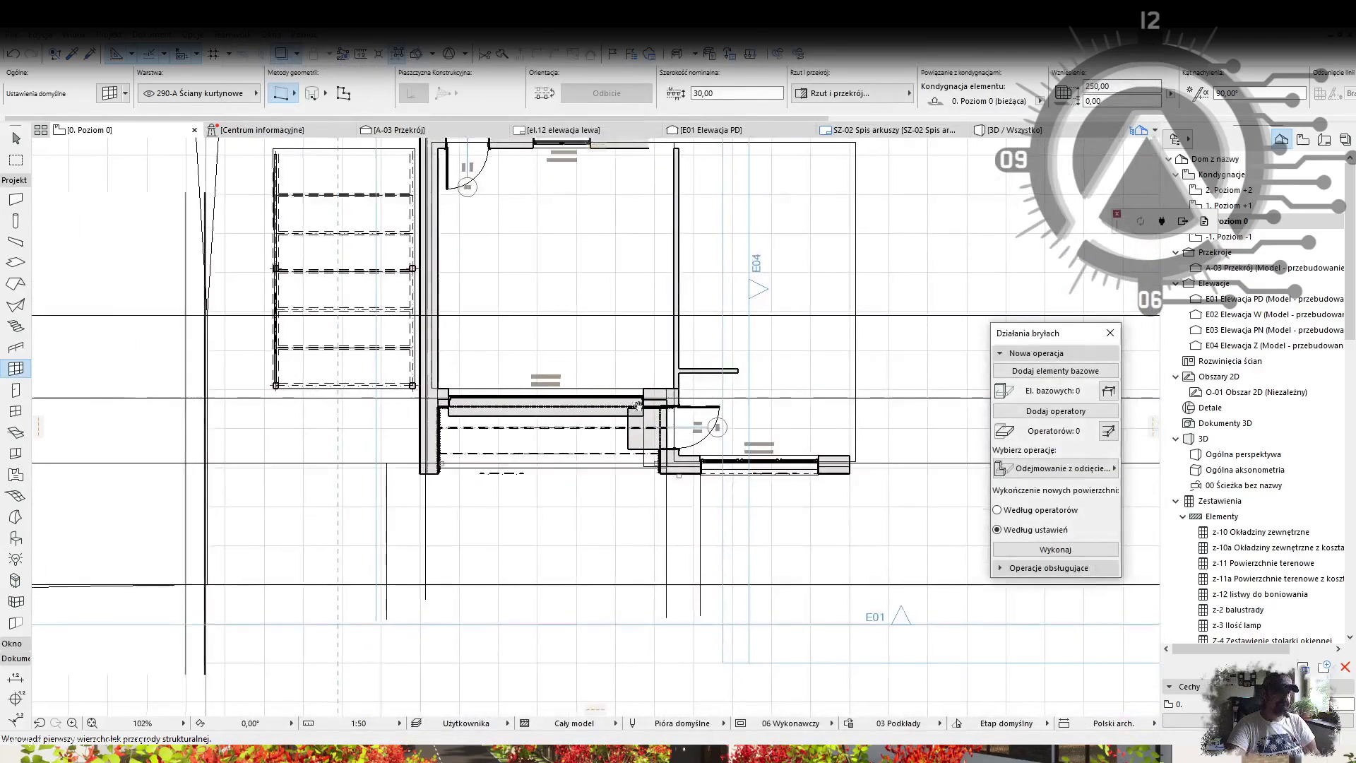
pyautogui.scroll(-3, 632, 408)
pyautogui.doubleClick(1230, 237)
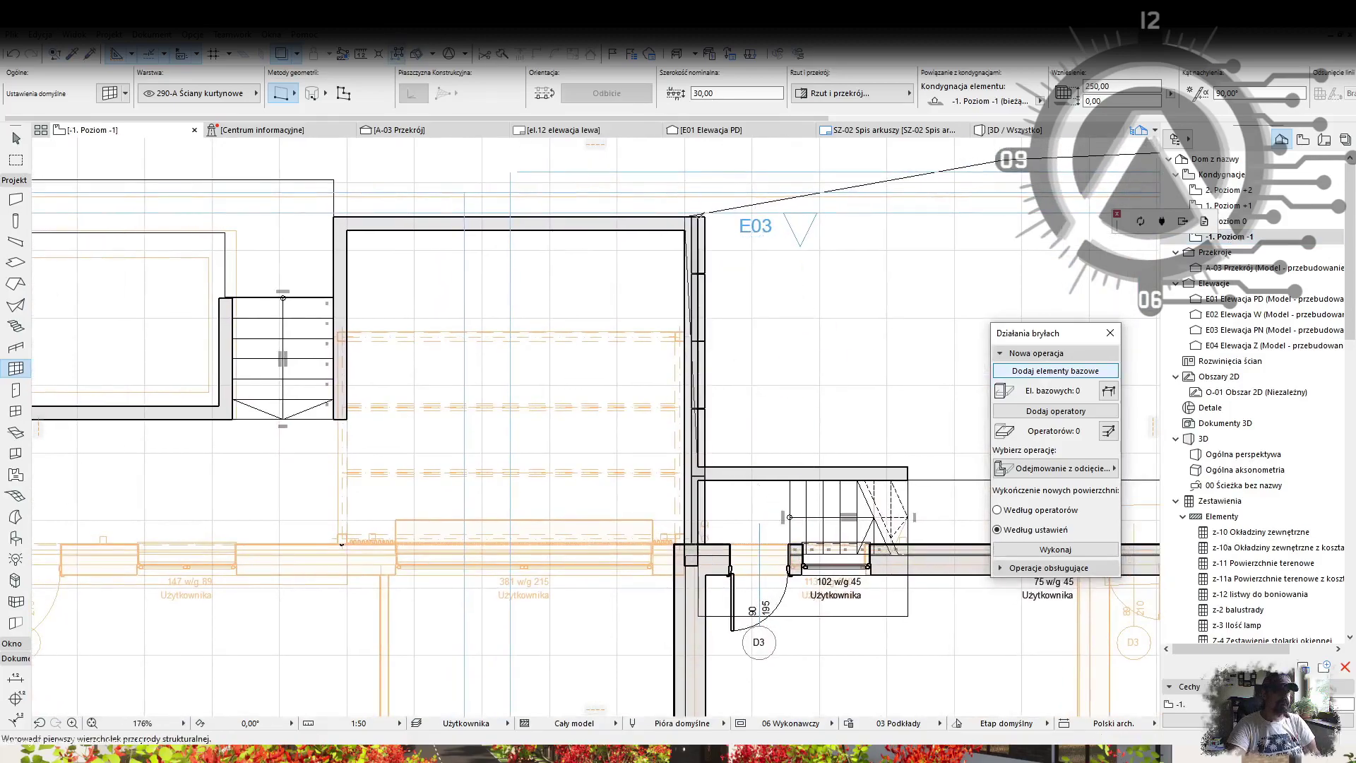
# Step: Move the curtain wall sideways so its inner face lines up with the inner corner of the pool recess
pyautogui.press('Escape')
pyautogui.click(703, 216)
pyautogui.scroll(8, 706, 216)
pyautogui.hotkey('ctrl', 'd')
pyautogui.click(709, 215)
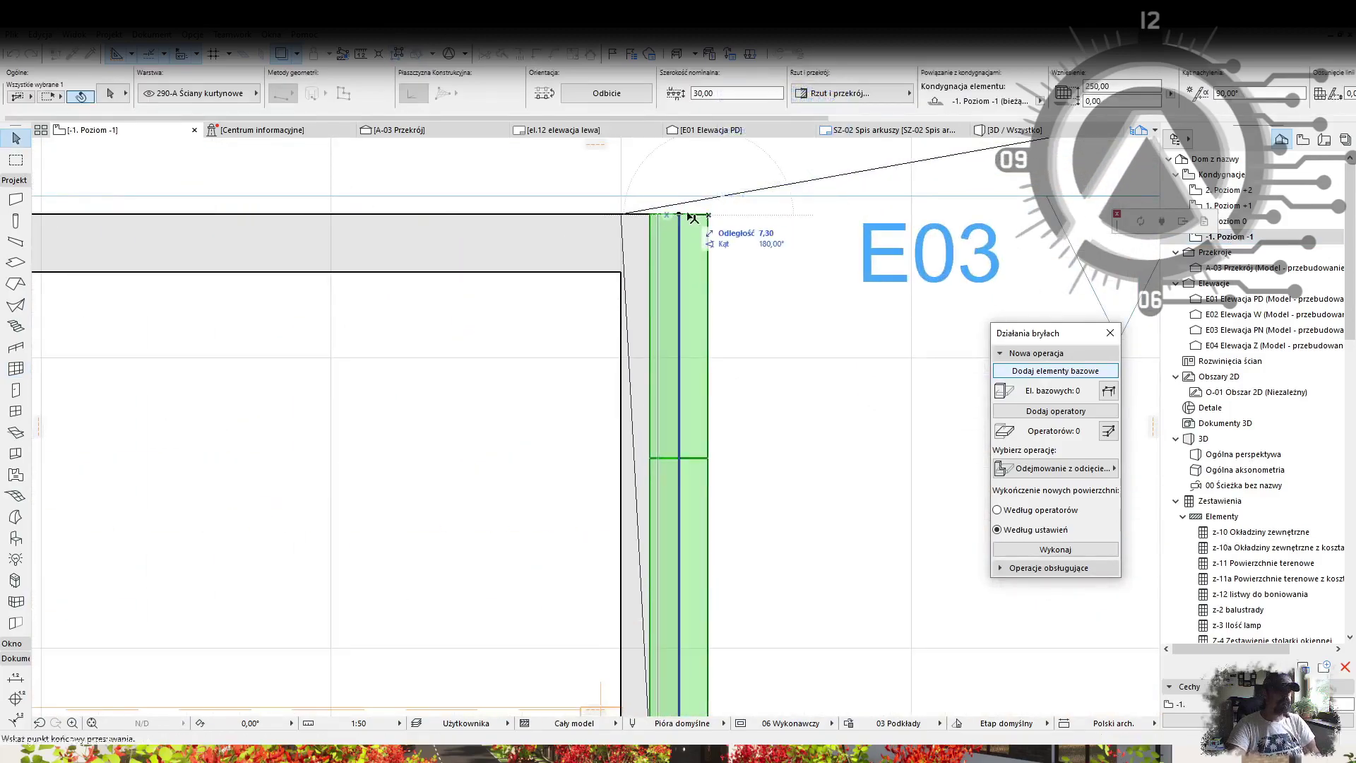
pyautogui.click(621, 272)
pyautogui.moveTo(621, 272); pyautogui.dragTo(702, 304, button='middle')
pyautogui.press('Escape')
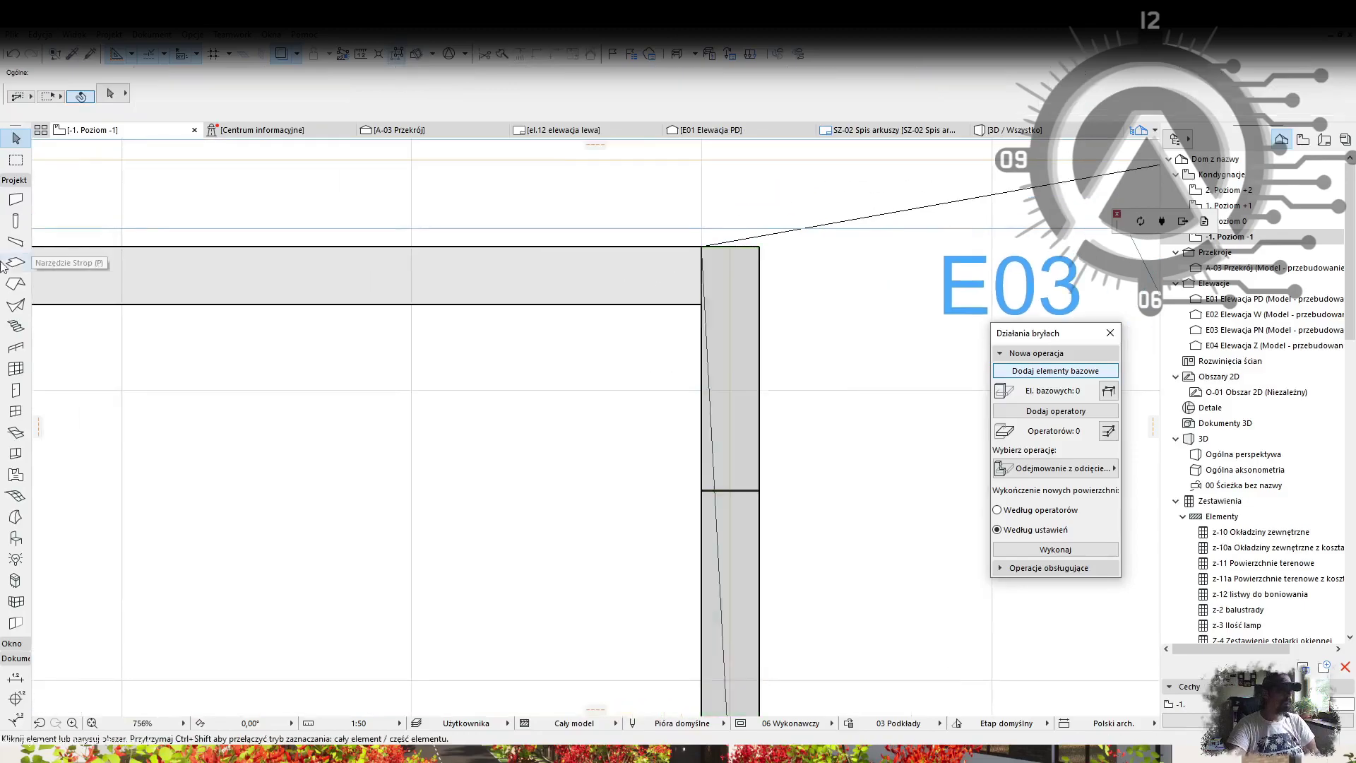
# Step: Draw a kostbet long curtain wall along the full length of the pool recess's outer wall, from corner to corner
pyautogui.click(16, 368)
pyautogui.scroll(-4, 445, 274)
pyautogui.moveTo(445, 274); pyautogui.dragTo(746, 328, button='middle')
pyautogui.press('Escape')
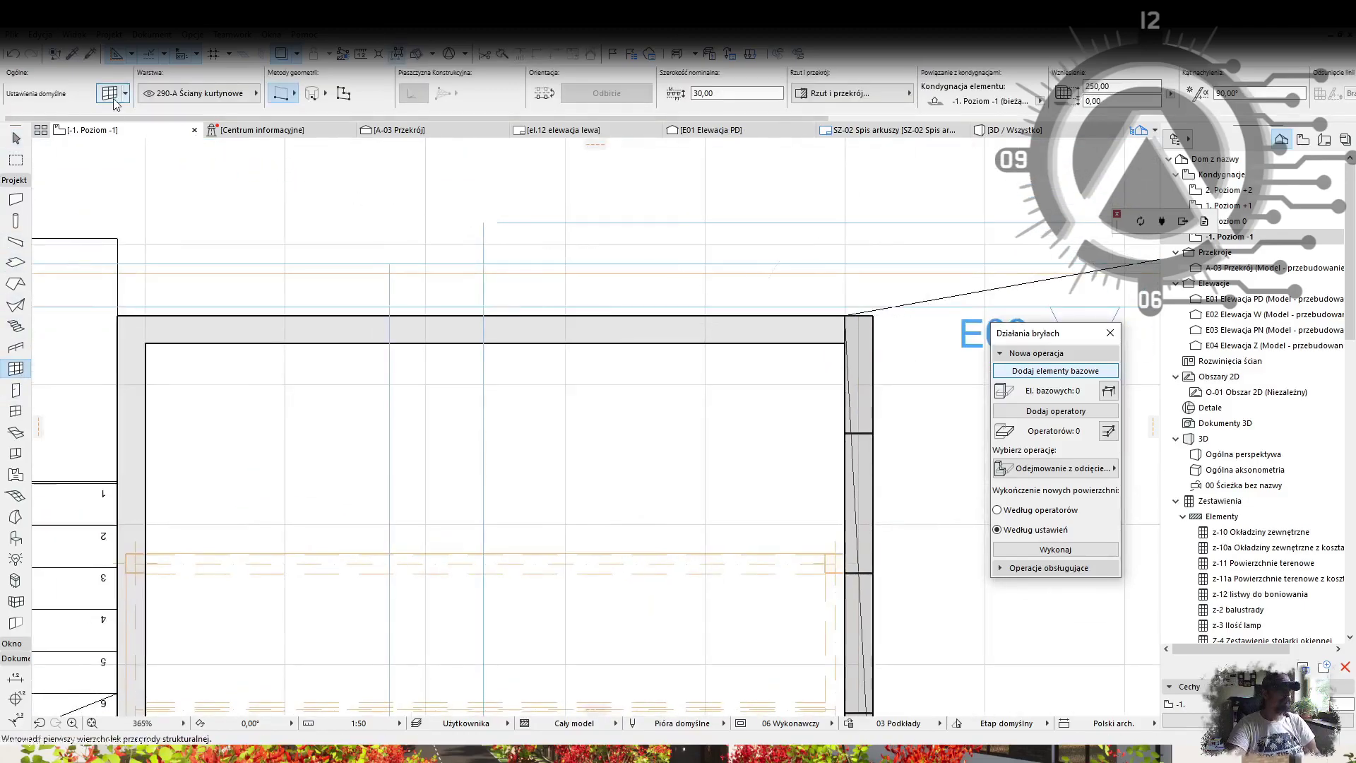
pyautogui.click(109, 93)
pyautogui.click(272, 160)
pyautogui.click(286, 123)
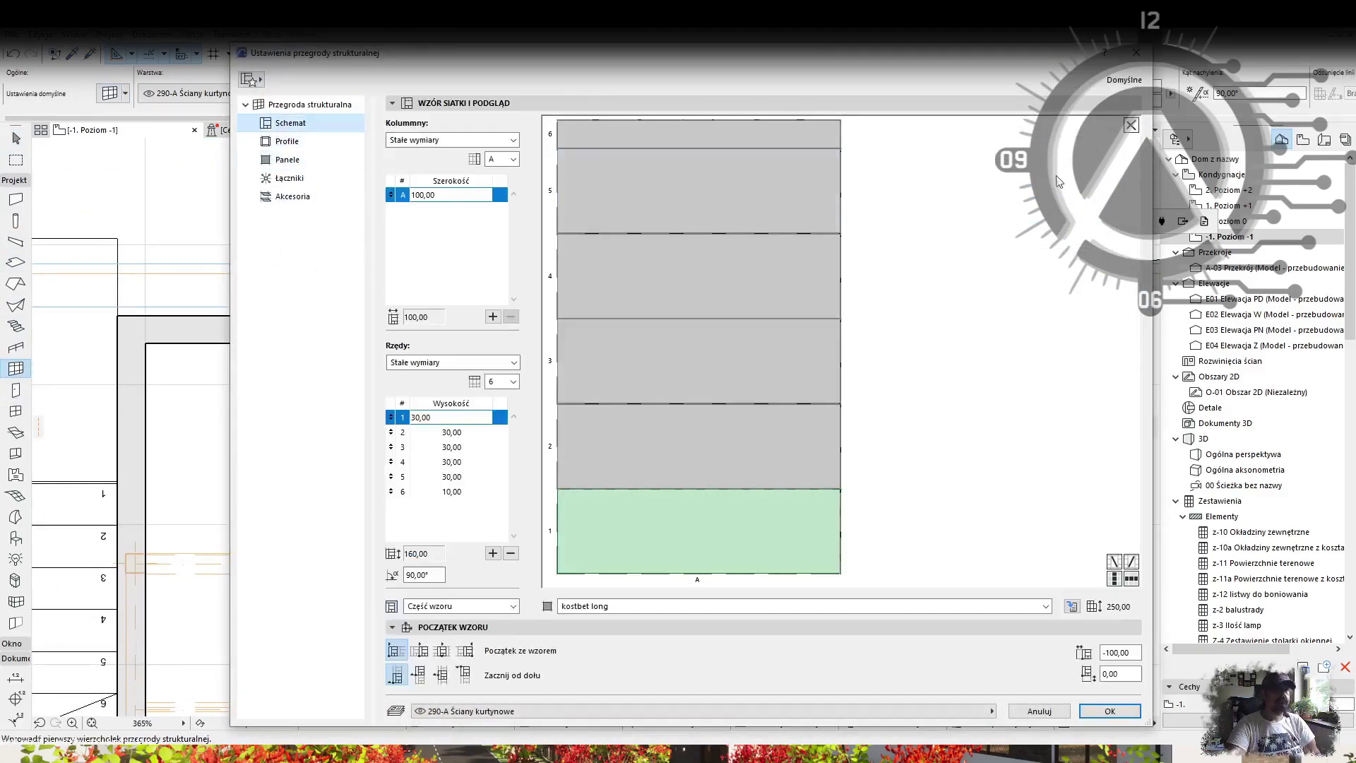
pyautogui.click(309, 104)
pyautogui.press('Return')
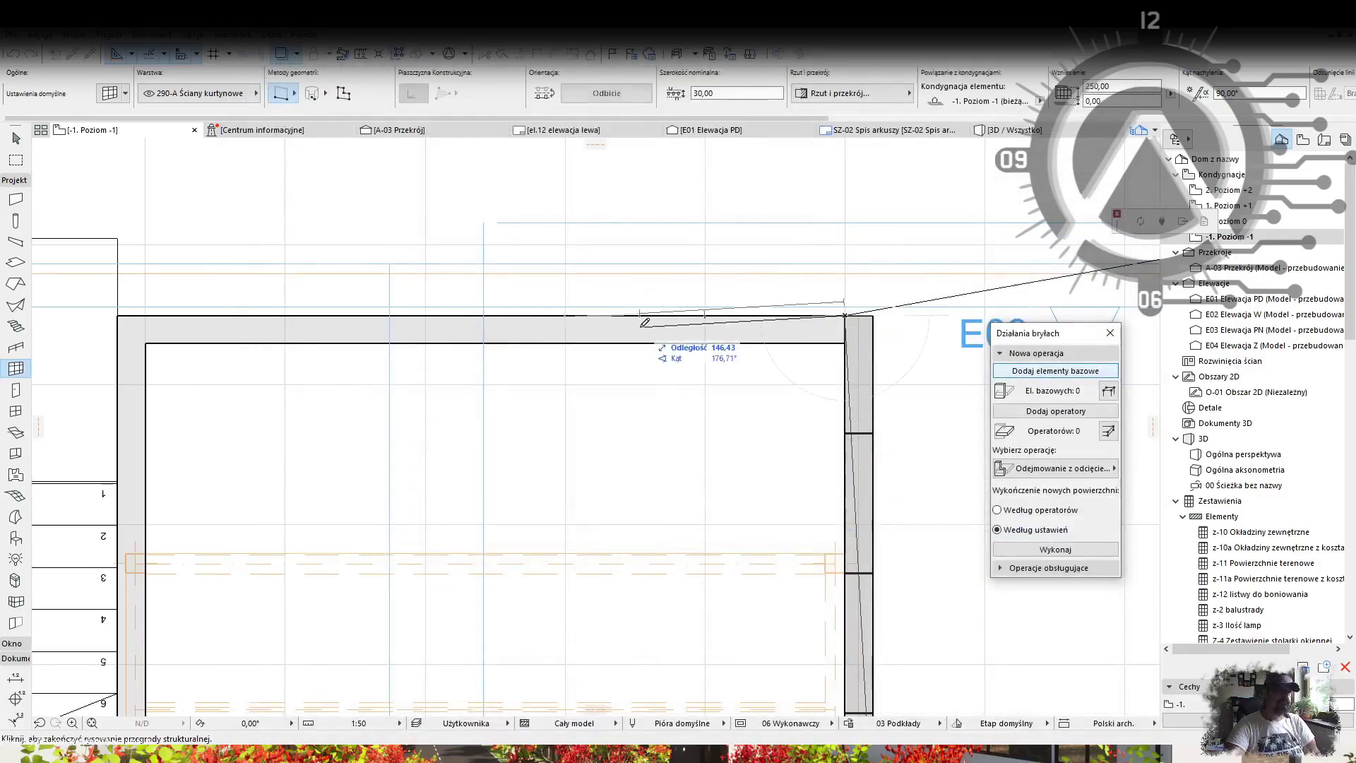
pyautogui.click(117, 315)
pyautogui.moveTo(195, 412); pyautogui.dragTo(696, 336, button='middle')
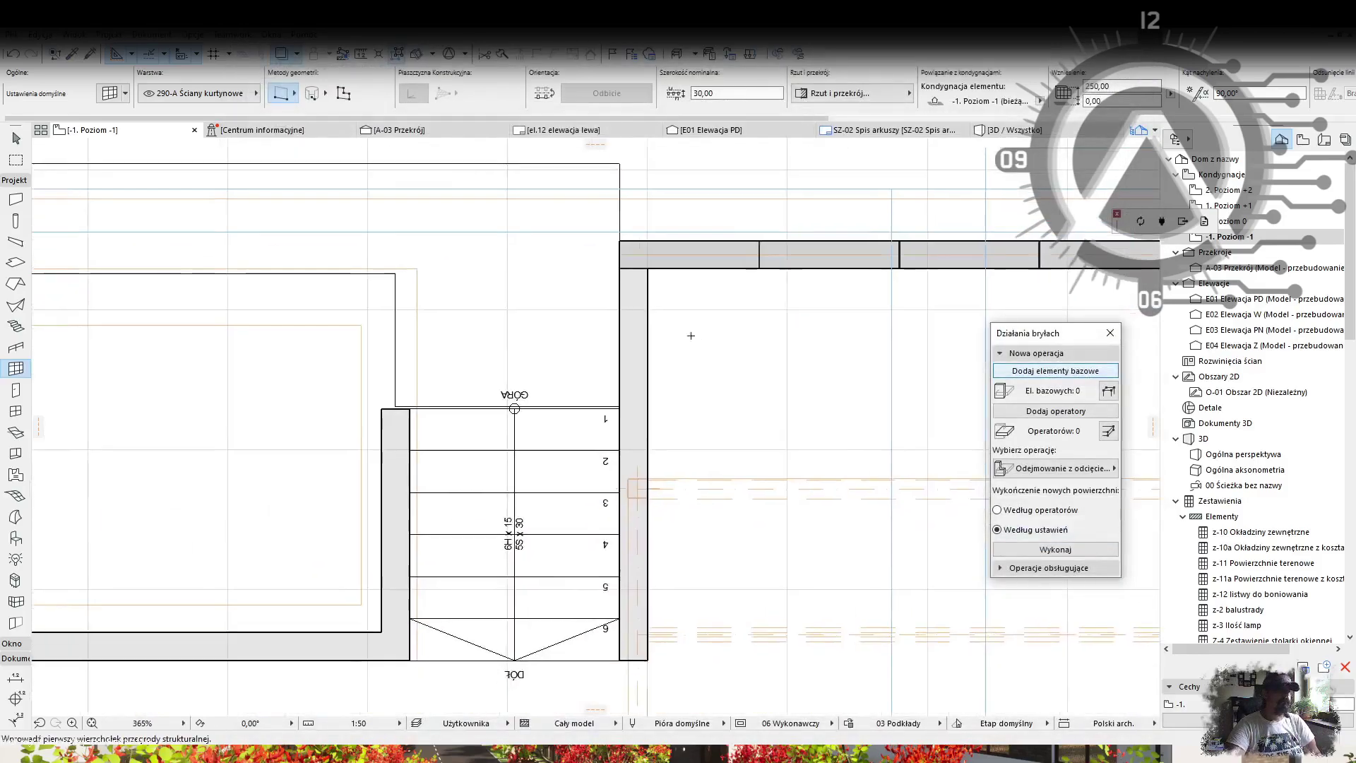
# Step: Draw a curtain wall over the wall between the pool recess and the stairs, up to the outer corner
pyautogui.click(619, 268)
pyautogui.moveTo(610, 554); pyautogui.dragTo(735, 536, button='middle')
pyautogui.hotkey('ctrl', 'z')
pyautogui.click(745, 642)
pyautogui.click(745, 250)
# Step: Draw curtain walls along the terrace's front wall from the stairs to the far corner and along its short side wall
pyautogui.moveTo(532, 484); pyautogui.dragTo(631, 443, button='middle')
pyautogui.click(637, 600)
pyautogui.click(608, 600)
pyautogui.moveTo(52, 611); pyautogui.dragTo(586, 566, button='middle')
pyautogui.click(589, 556)
pyautogui.click(589, 555)
pyautogui.moveTo(589, 671); pyautogui.dragTo(590, 374, button='middle')
pyautogui.press('Escape')
pyautogui.rightClick(492, 414)
pyautogui.press('Escape')
pyautogui.press('Escape')
# Step: Stretch the end of the terrace's short side curtain wall to the outer face of the front curtain wall
pyautogui.click(592, 267)
pyautogui.click(591, 259)
pyautogui.click(591, 230)
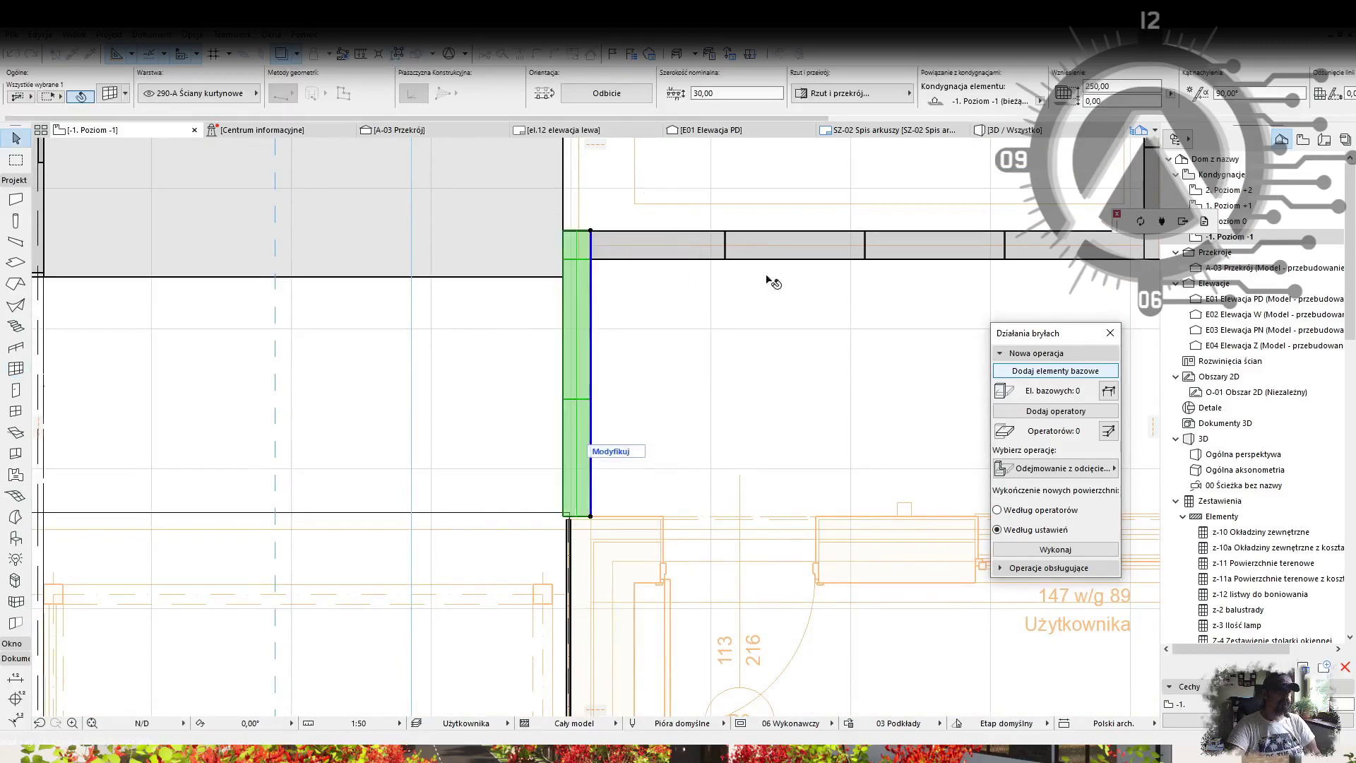
pyautogui.moveTo(632, 240); pyautogui.dragTo(605, 258, button='middle')
# Step: Adjust the scheme settings of the terrace's short side curtain wall, entering a value of 20
pyautogui.click(563, 506)
pyautogui.hotkey('ctrl', 't')
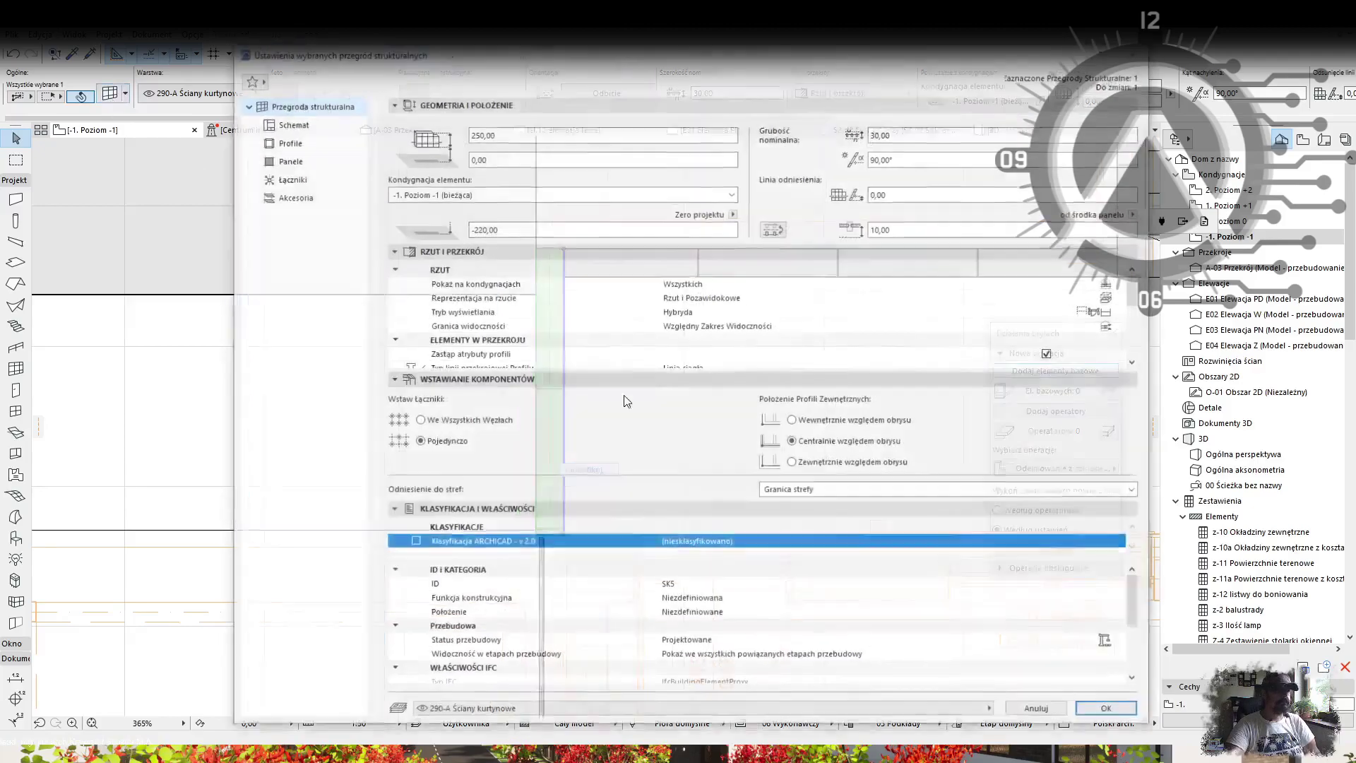
pyautogui.click(311, 124)
pyautogui.write('20')
pyautogui.press('Return')
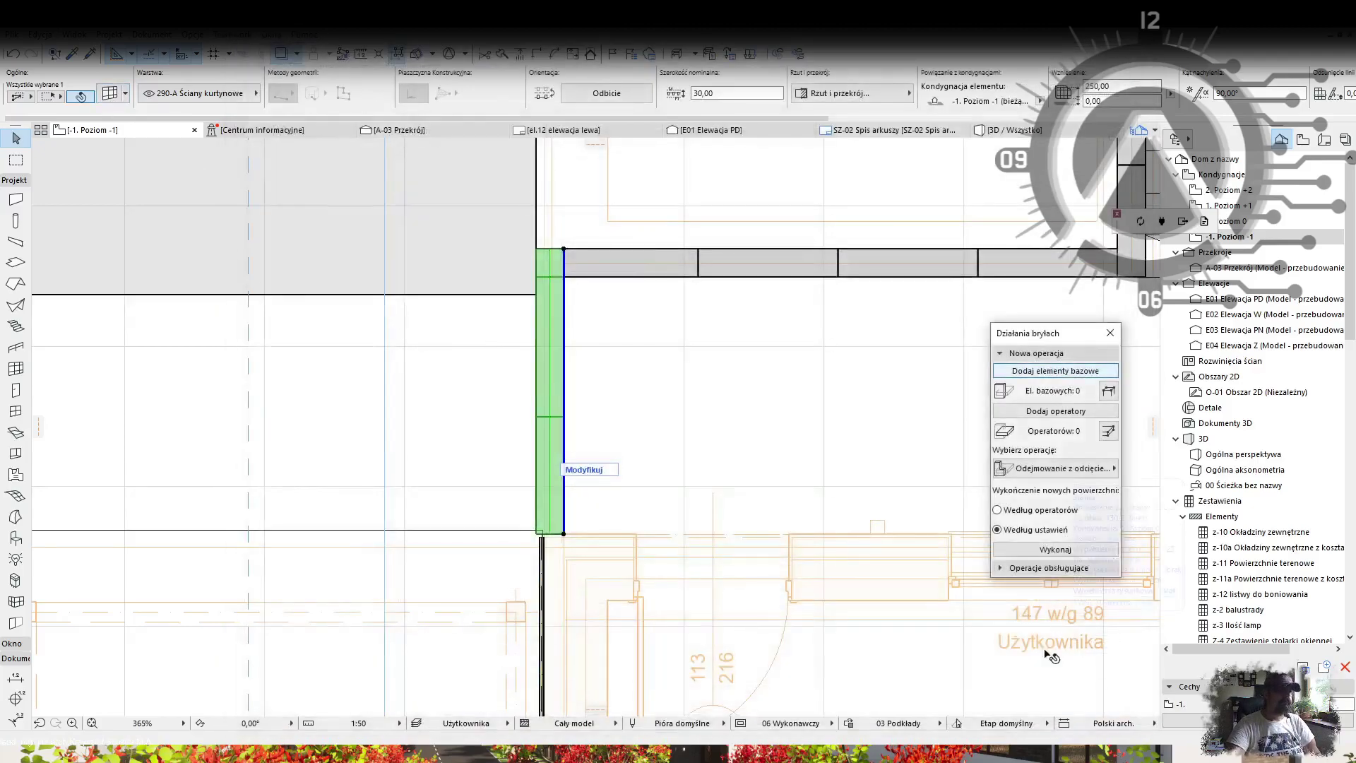
pyautogui.hotkey('ctrl', 't')
pyautogui.press('Return')
# Step: Show the whole model in 3D and delete the three original retaining walls beneath the block curtain walls around the pergola terrace
pyautogui.moveTo(854, 349); pyautogui.dragTo(563, 464, button='middle')
pyautogui.moveTo(717, 350); pyautogui.dragTo(703, 361, button='middle')
pyautogui.moveTo(695, 265); pyautogui.dragTo(599, 327, button='middle')
pyautogui.rightClick(599, 327)
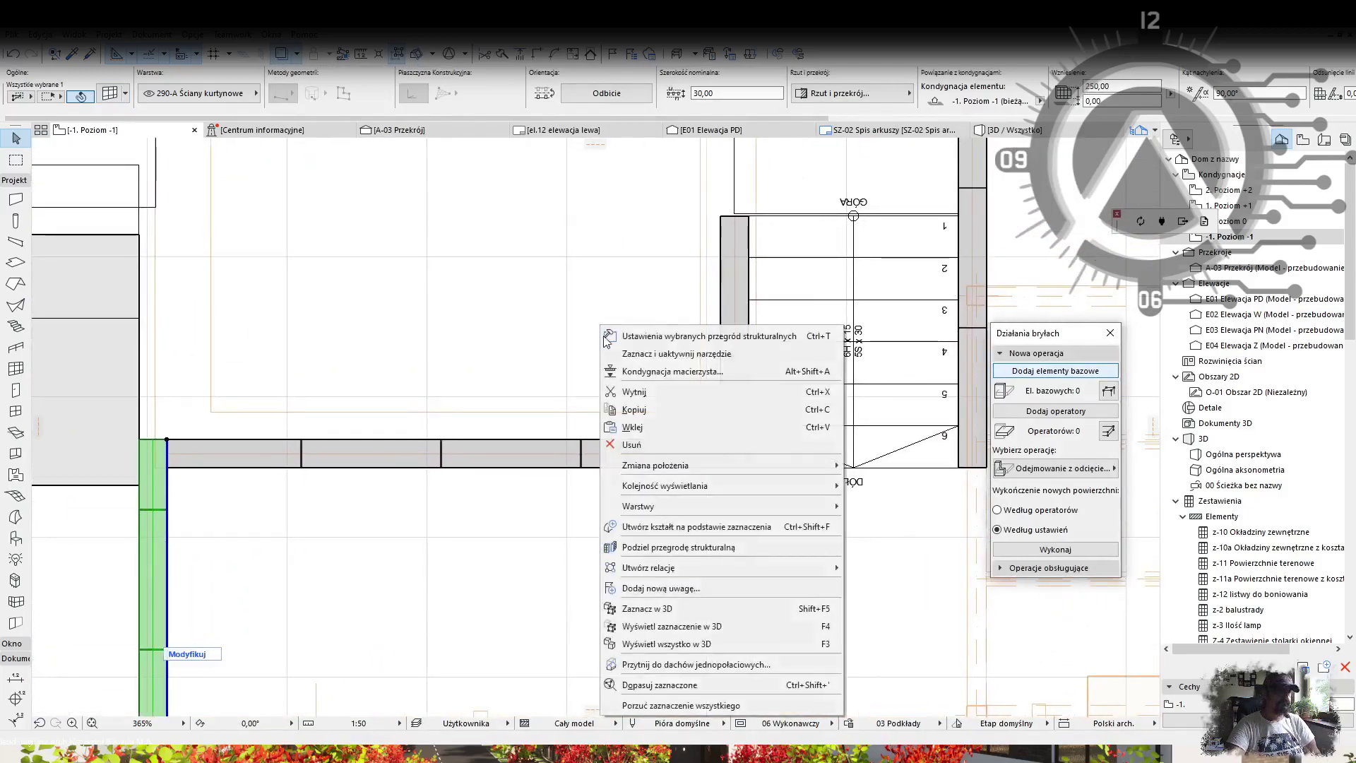
pyautogui.click(664, 643)
pyautogui.click(516, 556)
pyautogui.keyDown('shift'); pyautogui.click(472, 547); pyautogui.keyUp('shift')
pyautogui.keyDown('shift'); pyautogui.click(503, 524); pyautogui.keyUp('shift')
pyautogui.keyDown('shift'); pyautogui.moveTo(459, 526); pyautogui.dragTo(700, 596, button='middle'); pyautogui.keyUp('shift')
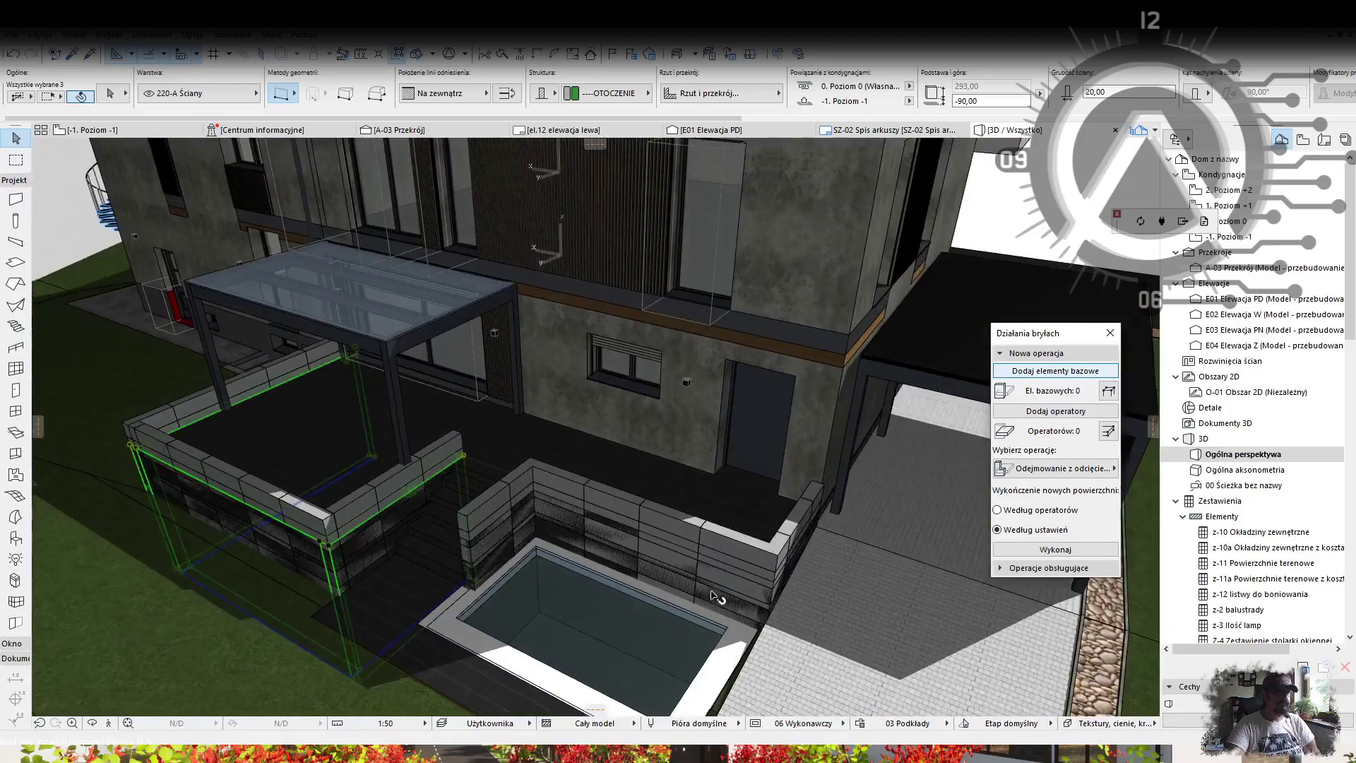
pyautogui.press('Escape')
# Step: Return from 3D to the -1. Poziom -1 plan and measure the length of the terrace's front curtain wall
pyautogui.scroll(3, 445, 524)
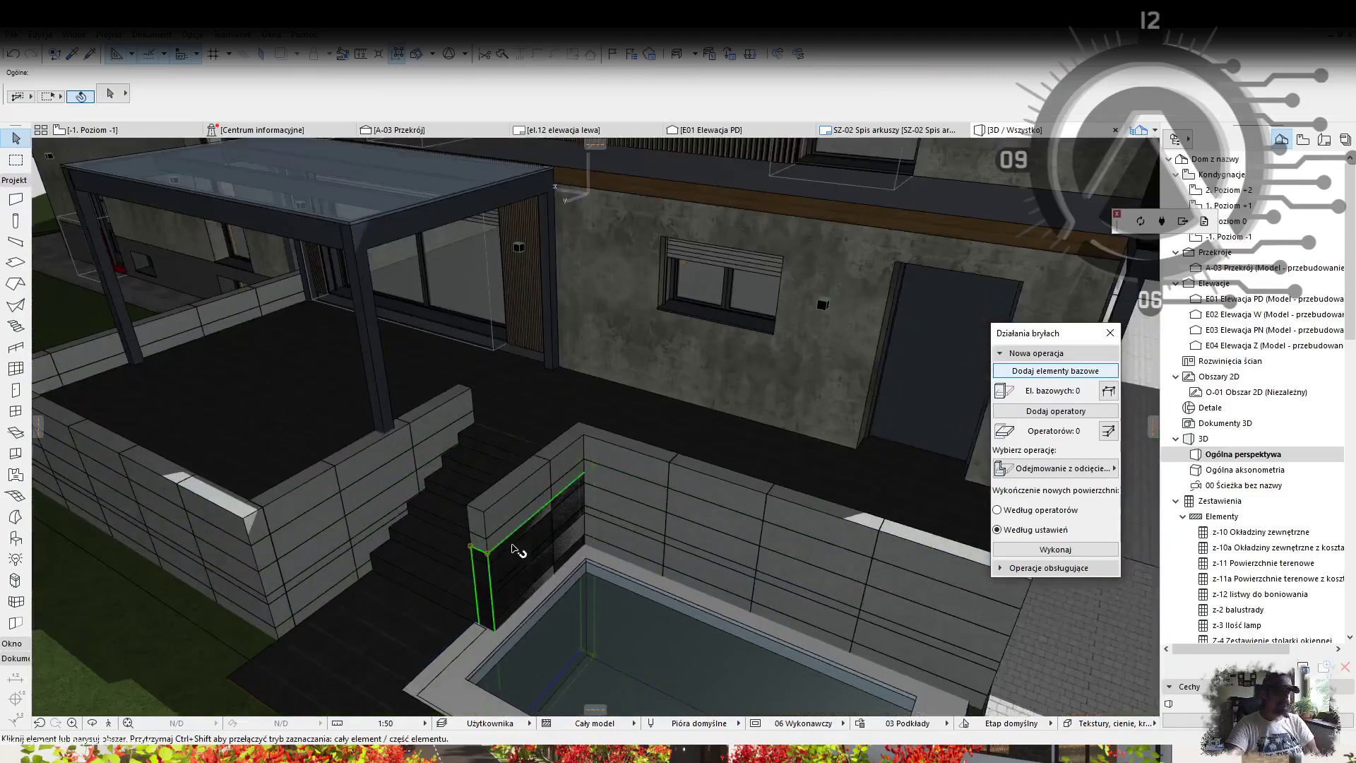
pyautogui.click(517, 523)
pyautogui.press('F2')
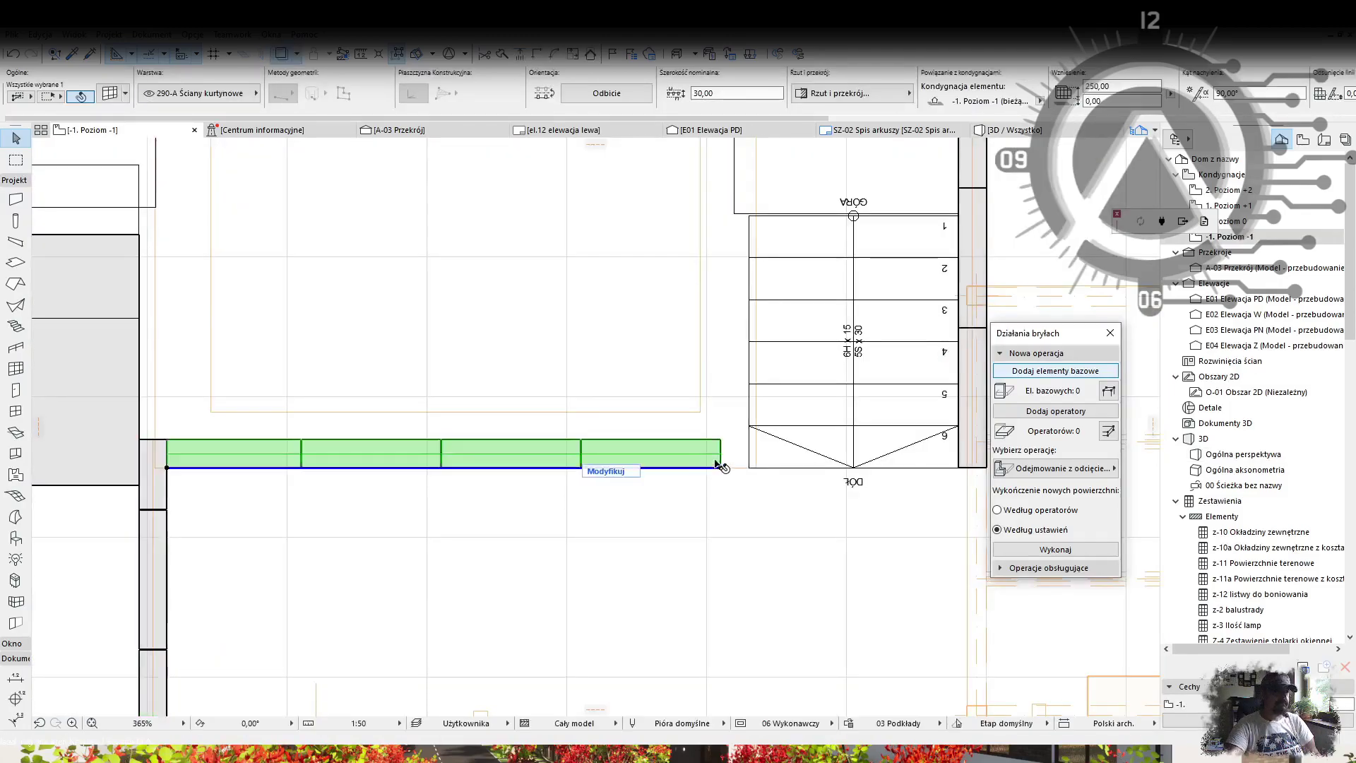
pyautogui.click(721, 467)
pyautogui.press('m')
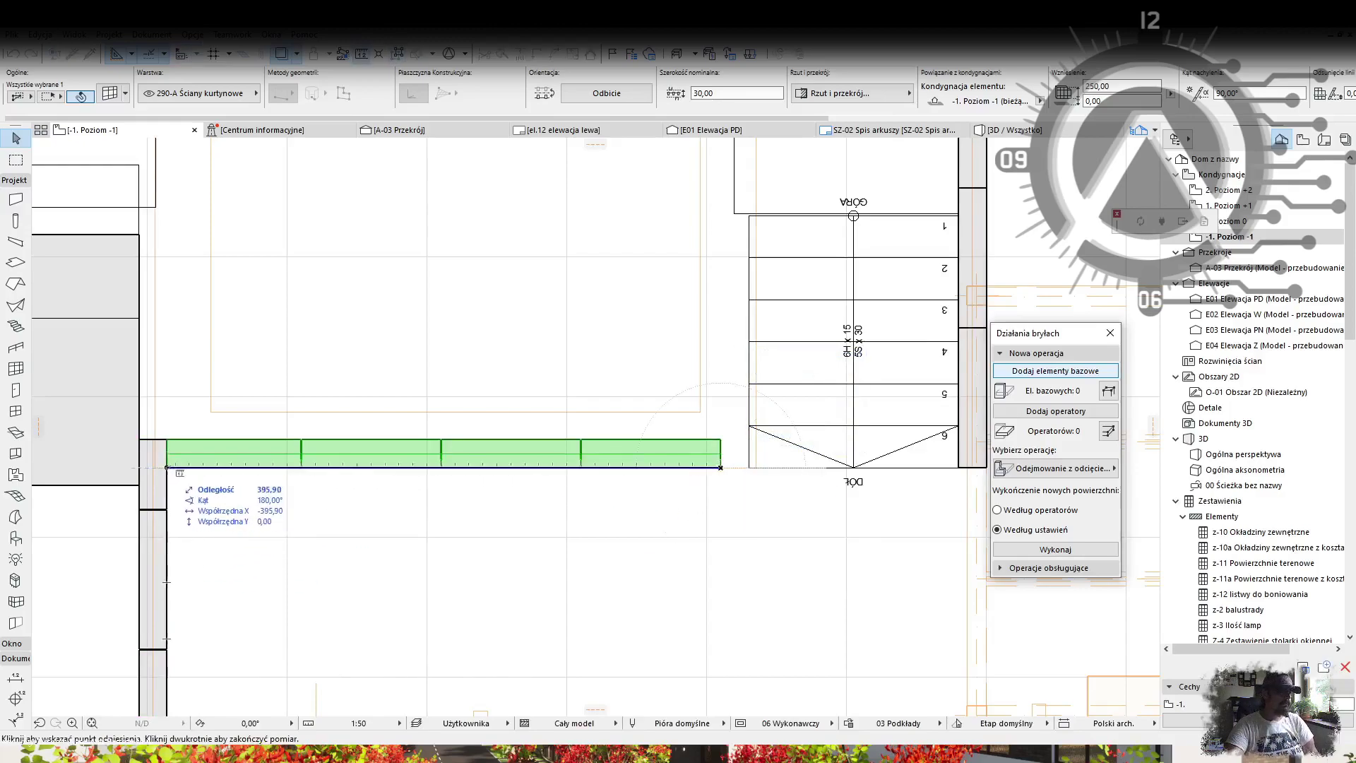
# Step: Replace the curtain wall along the pool with one using the adjoining side wall's settings, drawn from the stair corner past the side wall
pyautogui.press('Delete')
pyautogui.keyDown('alt'); pyautogui.click(157, 473); pyautogui.keyUp('alt')
pyautogui.click(166, 468)
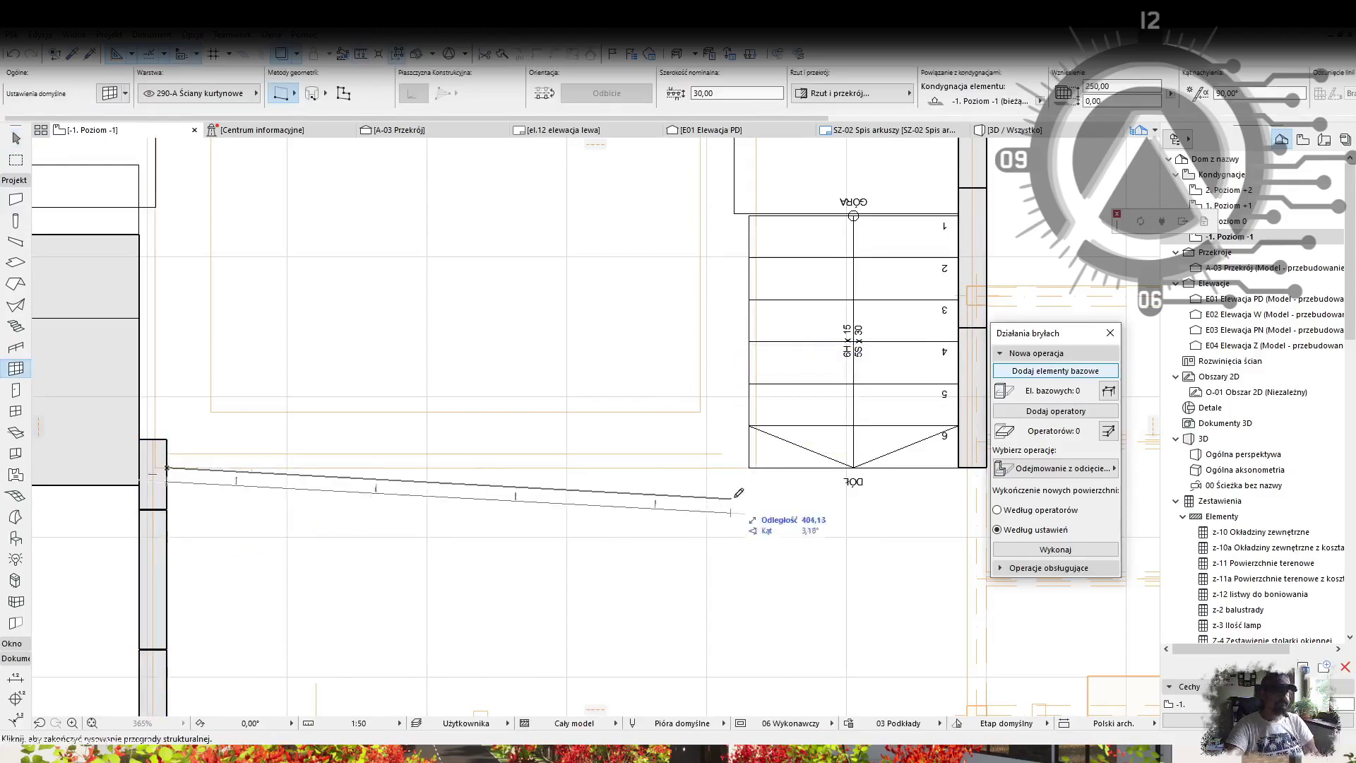
pyautogui.press('Escape')
pyautogui.click(749, 468)
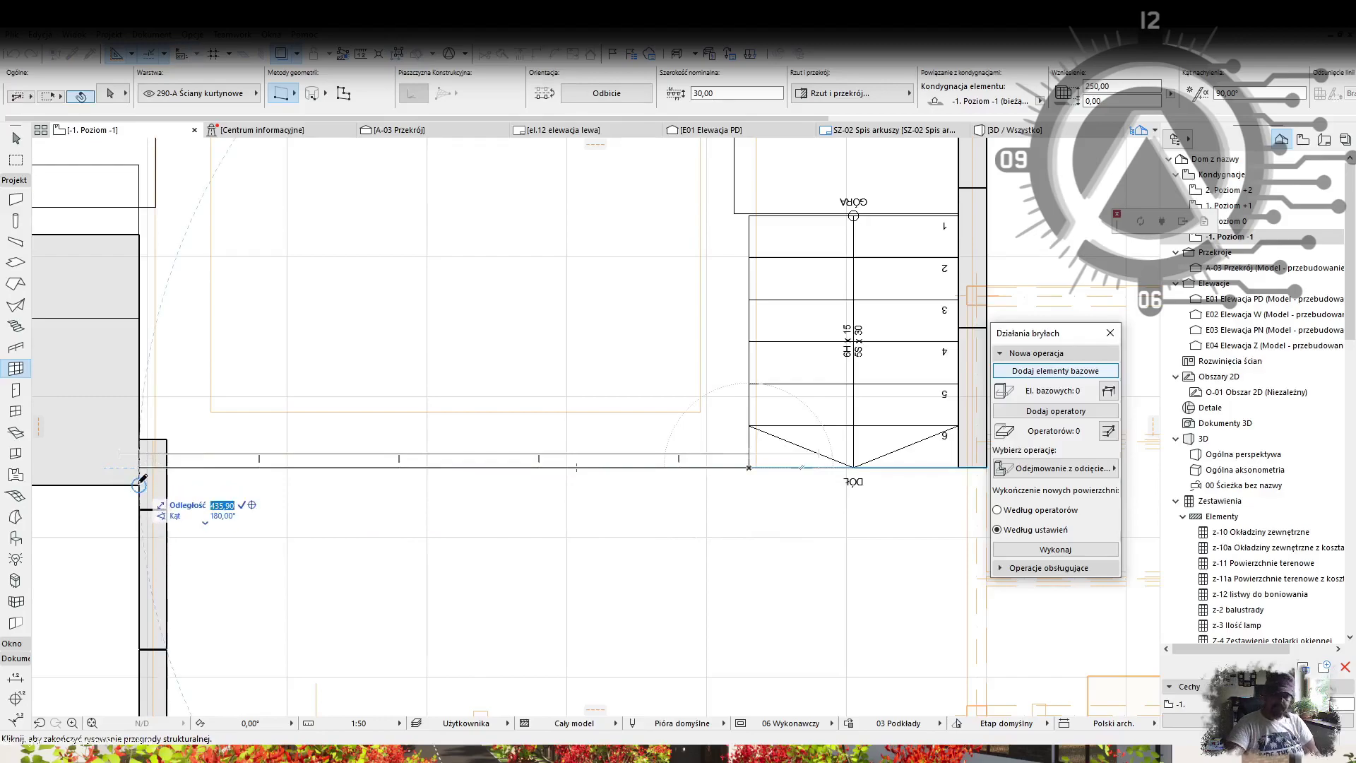
pyautogui.click(120, 467)
# Step: Move the new pool curtain wall along its length so its far end meets the outer face of the side curtain wall
pyautogui.press('Escape')
pyautogui.click(119, 467)
pyautogui.click(120, 467)
pyautogui.hotkey('ctrl', 'd')
pyautogui.click(139, 468)
# Step: Review the scheme settings of the short side curtain wall adjoining the pool wall
pyautogui.click(157, 503)
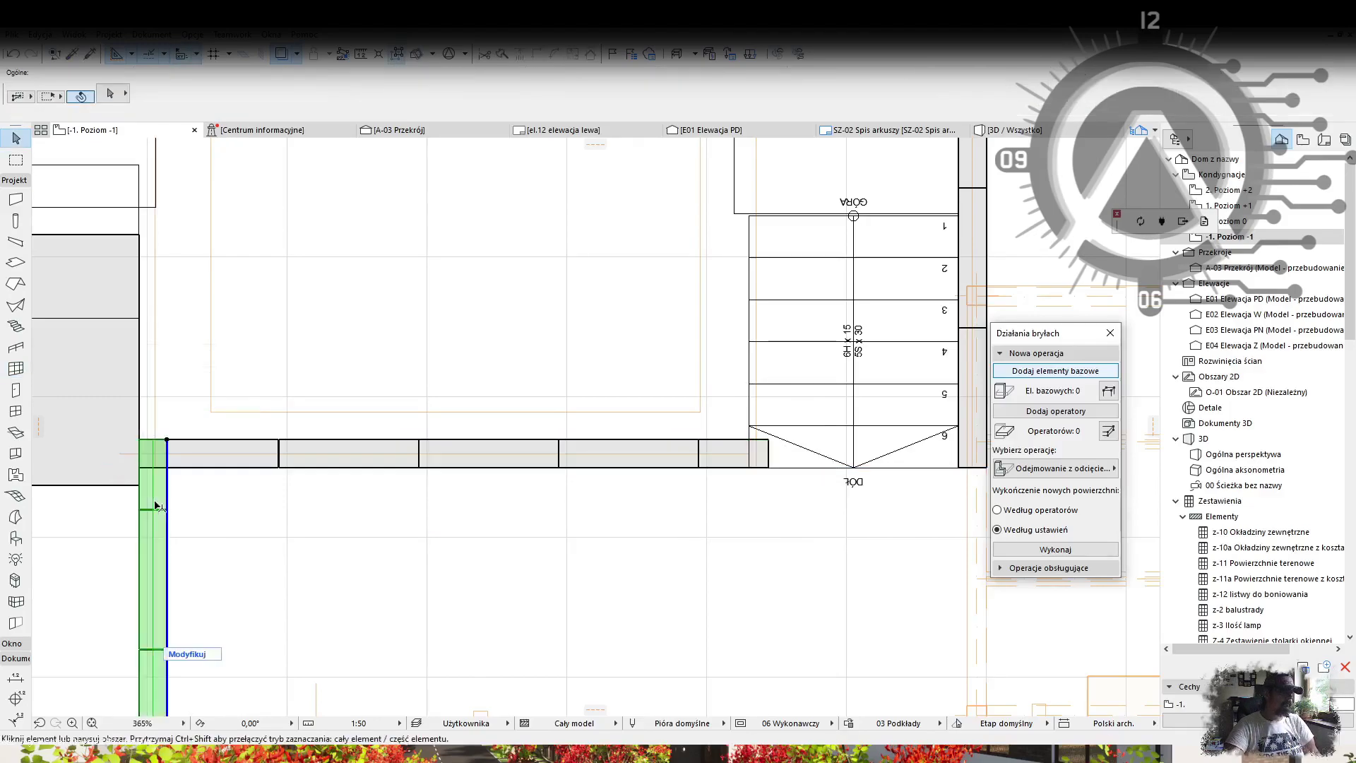
pyautogui.moveTo(157, 503); pyautogui.dragTo(293, 326, button='middle')
pyautogui.hotkey('ctrl', 't')
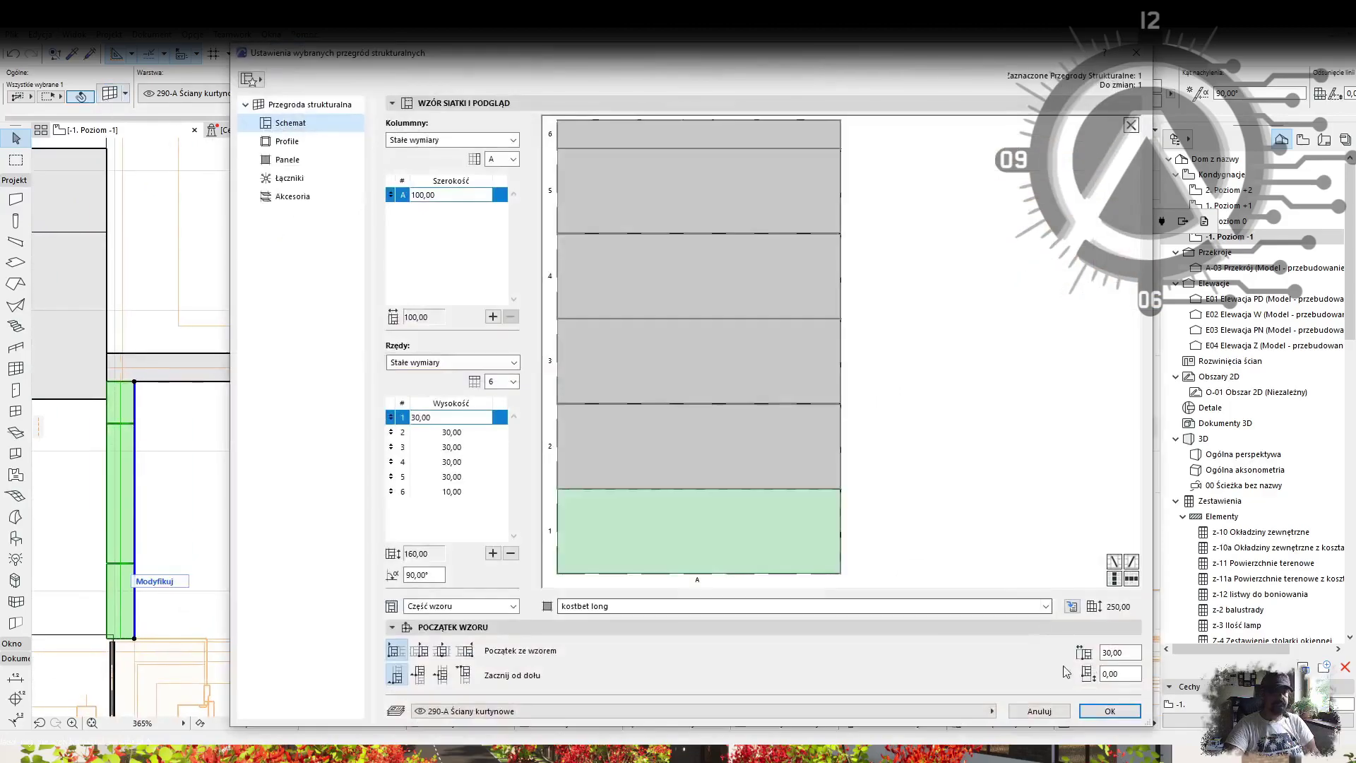
pyautogui.press('Return')
pyautogui.press('Escape')
# Step: Extend the pergola terrace's front curtain wall to the outer corner and shorten the adjoining side wall to its inner face
pyautogui.moveTo(890, 329); pyautogui.dragTo(629, 535, button='middle')
pyautogui.scroll(-3, 802, 360)
pyautogui.moveTo(802, 360); pyautogui.dragTo(491, 406, button='middle')
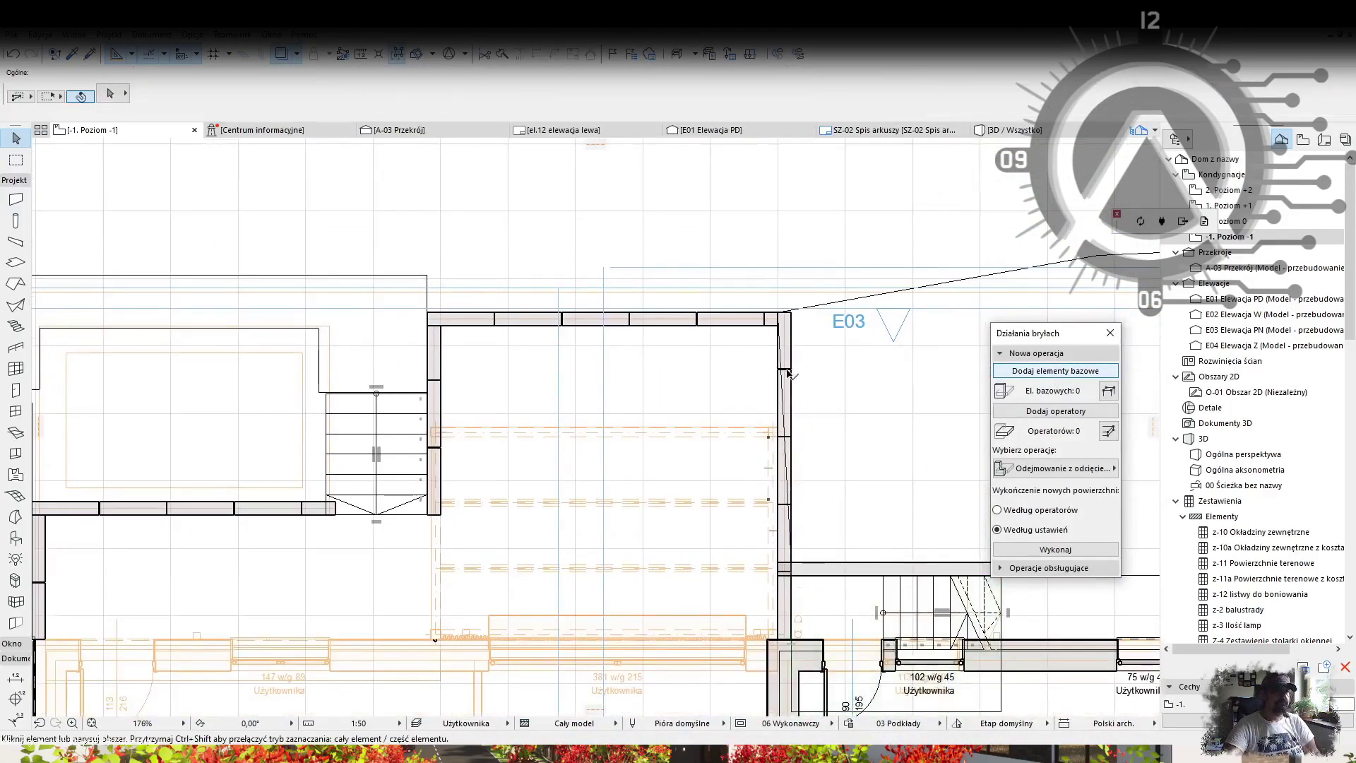
pyautogui.click(772, 329)
pyautogui.scroll(5, 772, 328)
pyautogui.click(779, 337)
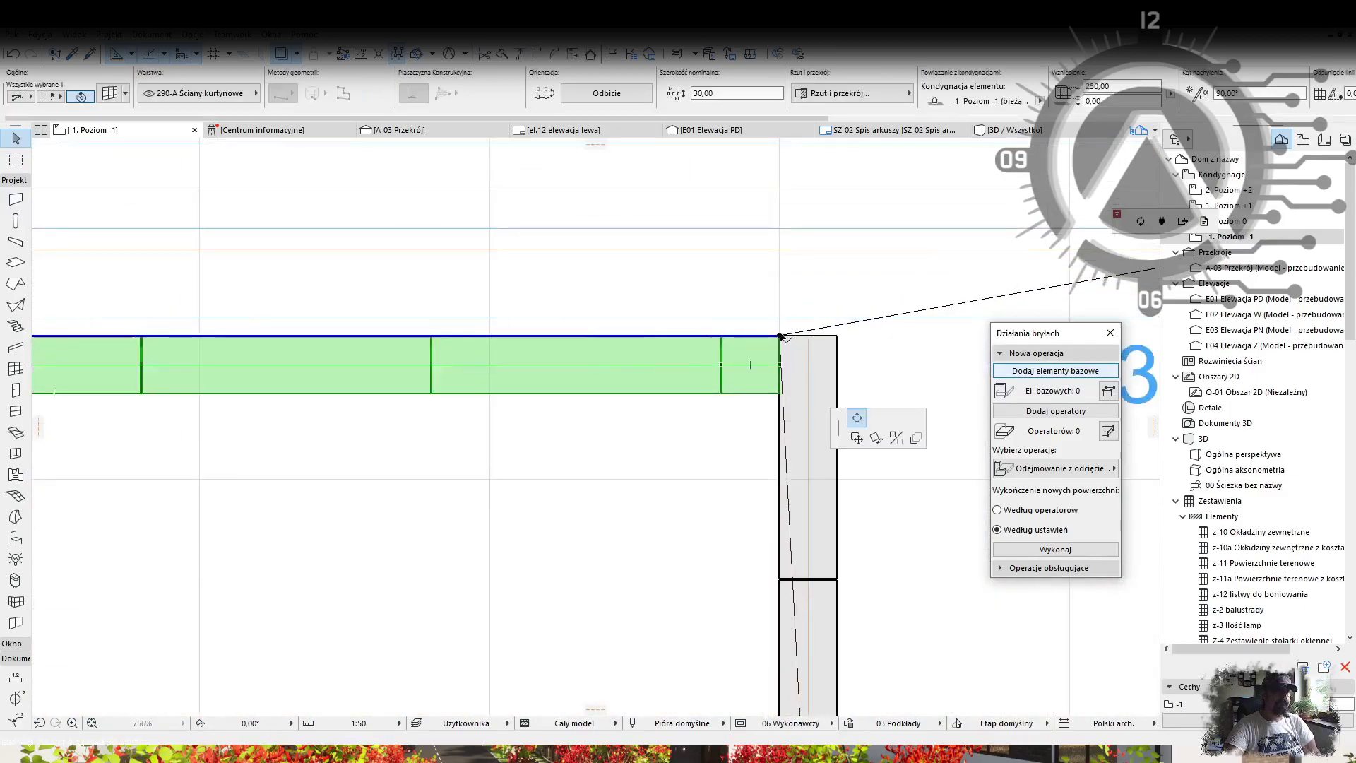
pyautogui.click(837, 336)
pyautogui.click(805, 448)
pyautogui.click(808, 335)
pyautogui.click(808, 393)
pyautogui.scroll(-5, 808, 393)
pyautogui.moveTo(613, 452); pyautogui.dragTo(836, 397, button='middle')
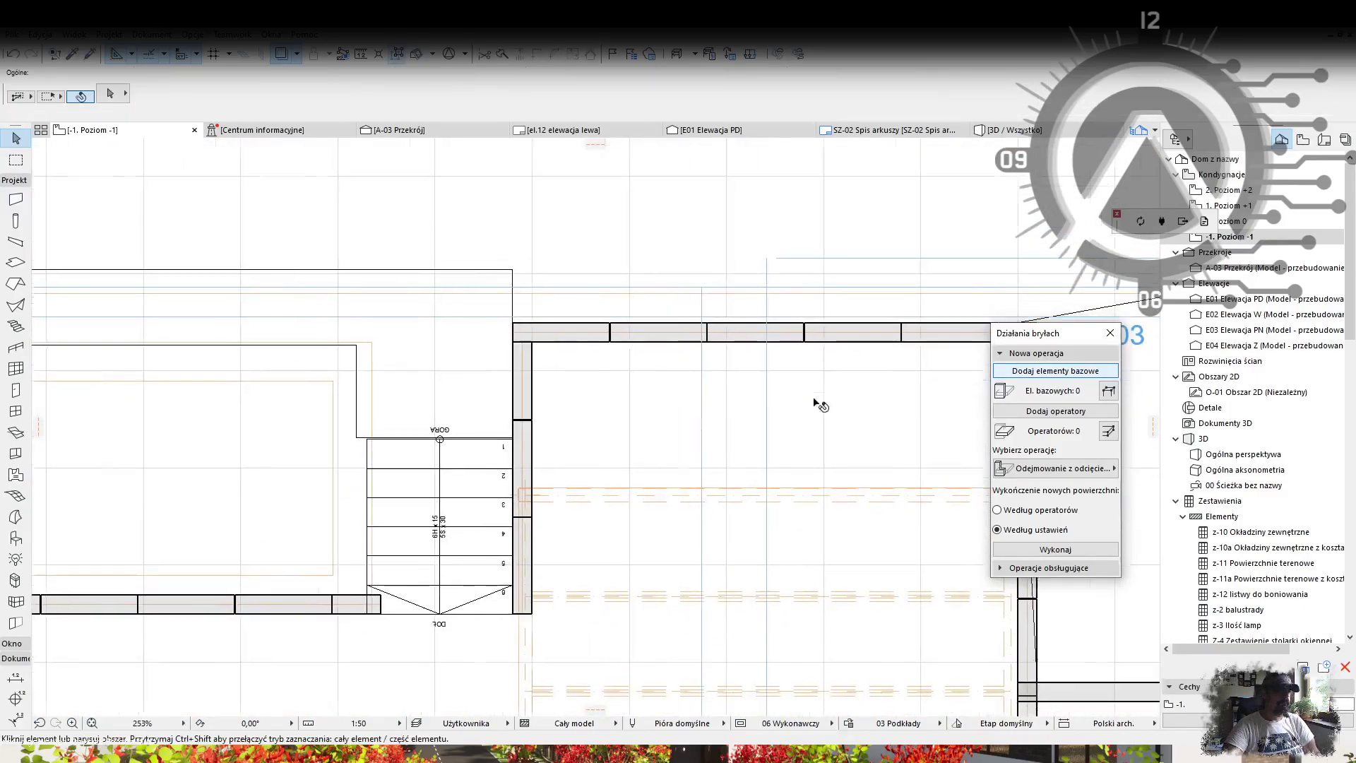
# Step: Narrow the stairs to the end of the pool curtain wall and move the adjacent terrace outline edge to the stairs' side
pyautogui.click(385, 571)
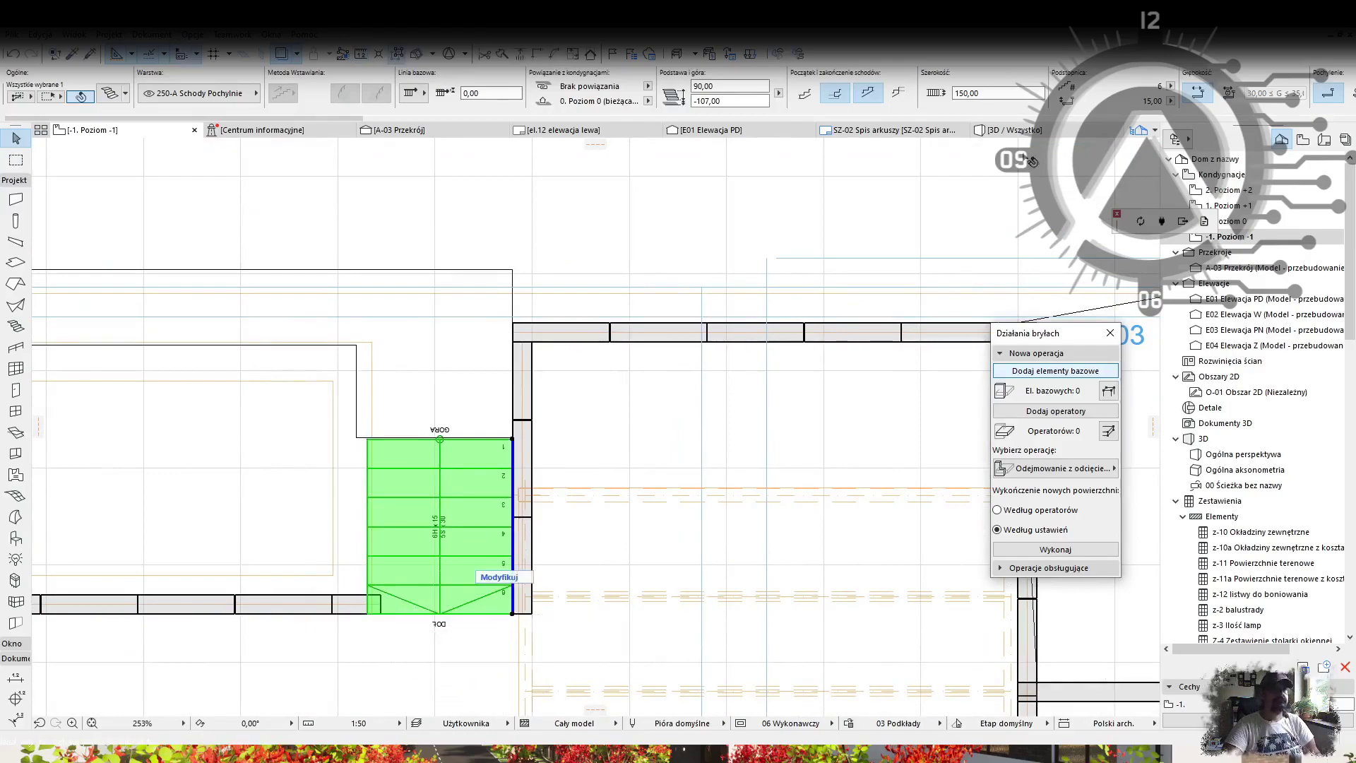
pyautogui.press('Return')
pyautogui.click(369, 385)
pyautogui.click(356, 391)
pyautogui.click(493, 315)
pyautogui.click(381, 438)
pyautogui.press('Escape')
# Step: On the 0. Poziom 0 plan, move the pool outline sideways until its edge meets the side of the stairs
pyautogui.moveTo(419, 388); pyautogui.dragTo(742, 391, button='middle')
pyautogui.hotkey('ctrl', 'Up')
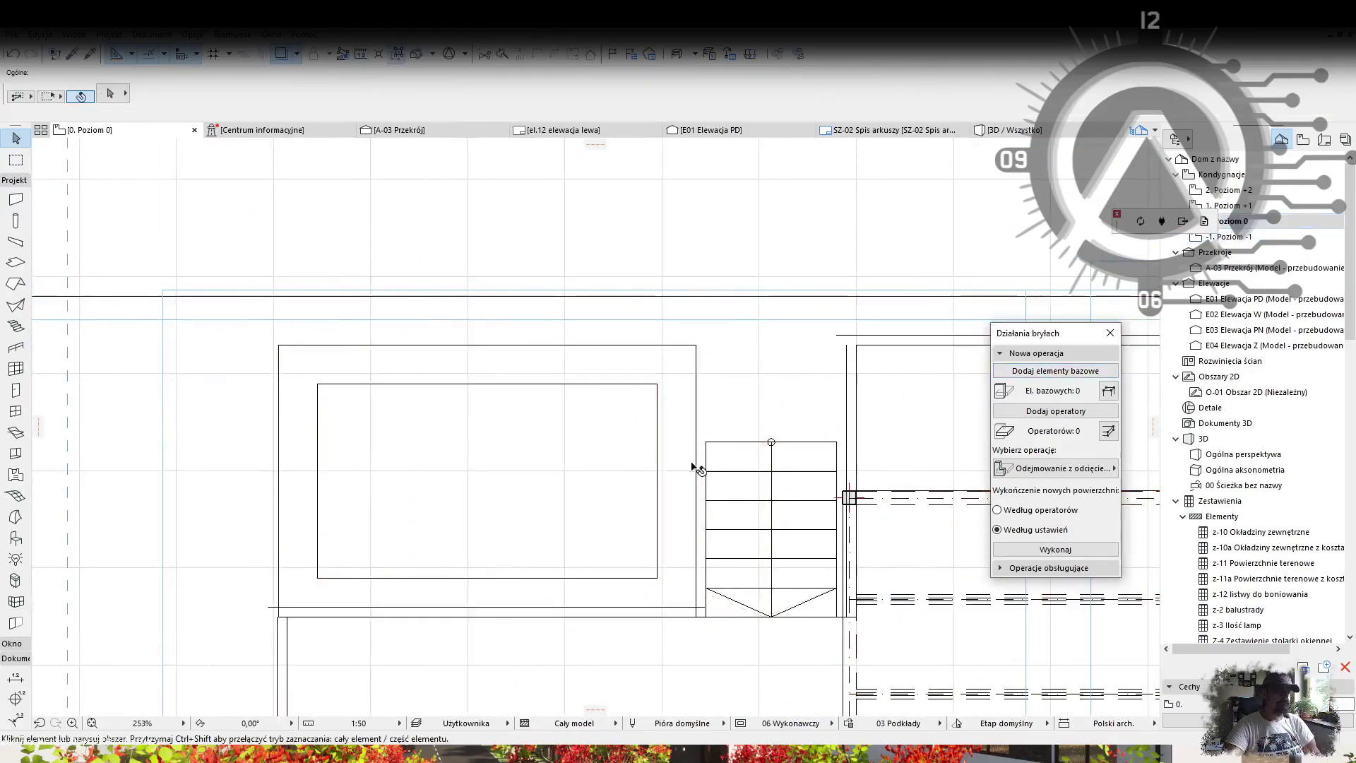
pyautogui.click(697, 469)
pyautogui.hotkey('ctrl', 'd')
pyautogui.click(696, 617)
pyautogui.click(706, 616)
pyautogui.press('Escape')
# Step: Show the model in 3D, select the four block curtain walls around the terrace and pool, and elevate them to ground level
pyautogui.rightClick(626, 312)
pyautogui.click(685, 590)
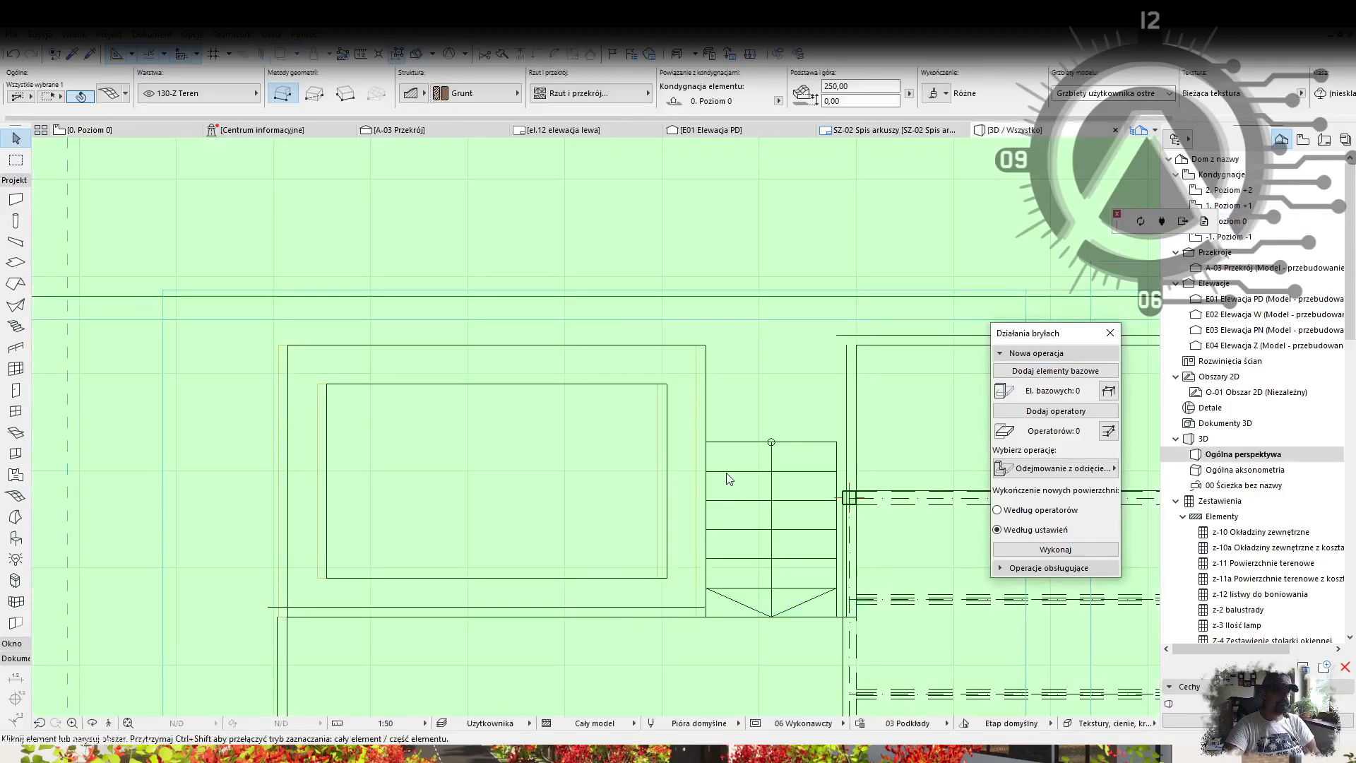
pyautogui.keyDown('shift'); pyautogui.moveTo(566, 406); pyautogui.dragTo(762, 414, button='middle'); pyautogui.keyUp('shift')
pyautogui.scroll(4, 600, 481)
pyautogui.click(684, 454)
pyautogui.scroll(-4, 684, 454)
pyautogui.moveTo(476, 484); pyautogui.dragTo(647, 372, button='middle')
pyautogui.keyDown('shift'); pyautogui.click(693, 490); pyautogui.keyUp('shift')
pyautogui.keyDown('shift'); pyautogui.click(381, 371); pyautogui.keyUp('shift')
pyautogui.keyDown('shift'); pyautogui.click(381, 371); pyautogui.keyUp('shift')
pyautogui.hotkey('ctrl', '9')
pyautogui.click(523, 550)
pyautogui.click(493, 434)
# Step: Elevate the four selected block curtain walls by a value of 5
pyautogui.keyDown('shift'); pyautogui.moveTo(493, 434); pyautogui.dragTo(609, 439, button='middle'); pyautogui.keyUp('shift')
pyautogui.hotkey('ctrl', '9')
pyautogui.click(786, 440)
pyautogui.write('5')
pyautogui.press('Return')
# Step: Try a height of 150 for the four block curtain walls and reduce it further to 100
pyautogui.keyDown('shift'); pyautogui.moveTo(824, 297); pyautogui.dragTo(141, 146, button='middle'); pyautogui.keyUp('shift')
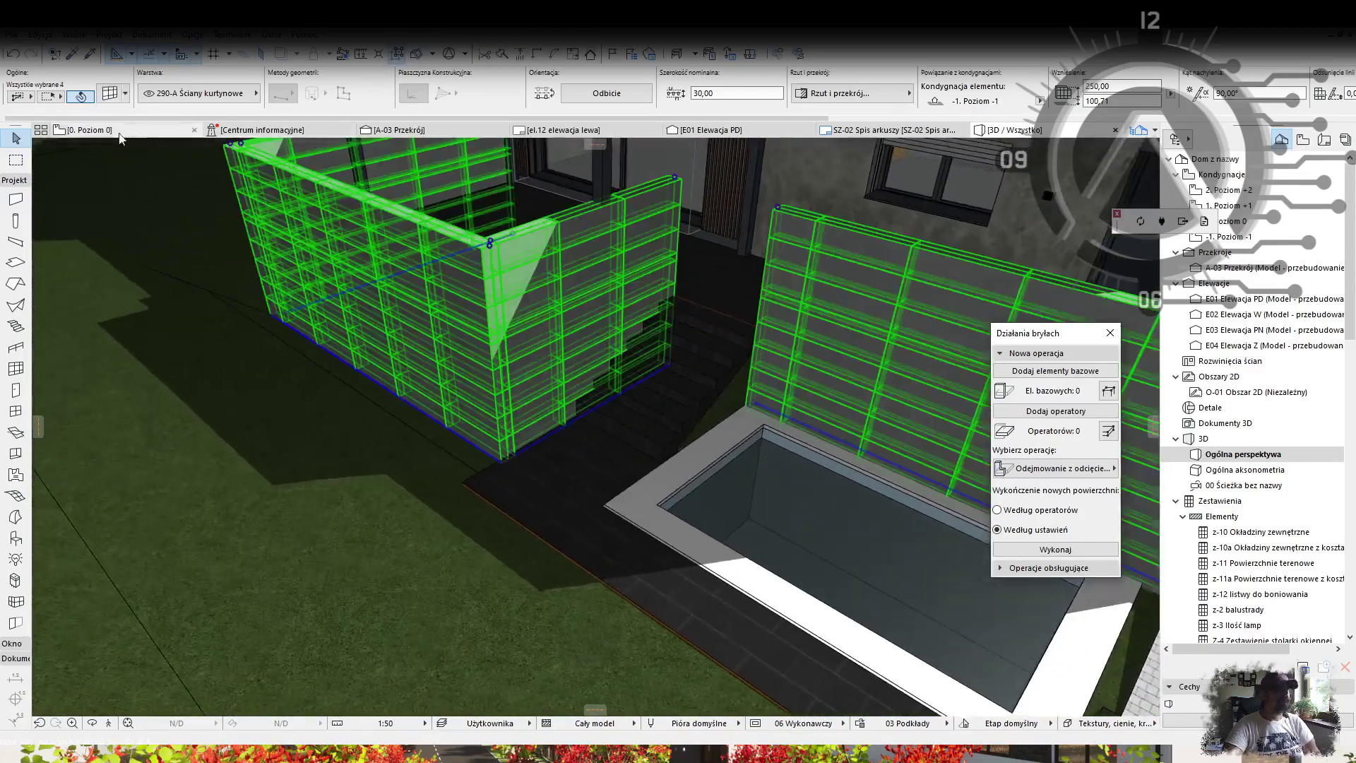
pyautogui.press('Return')
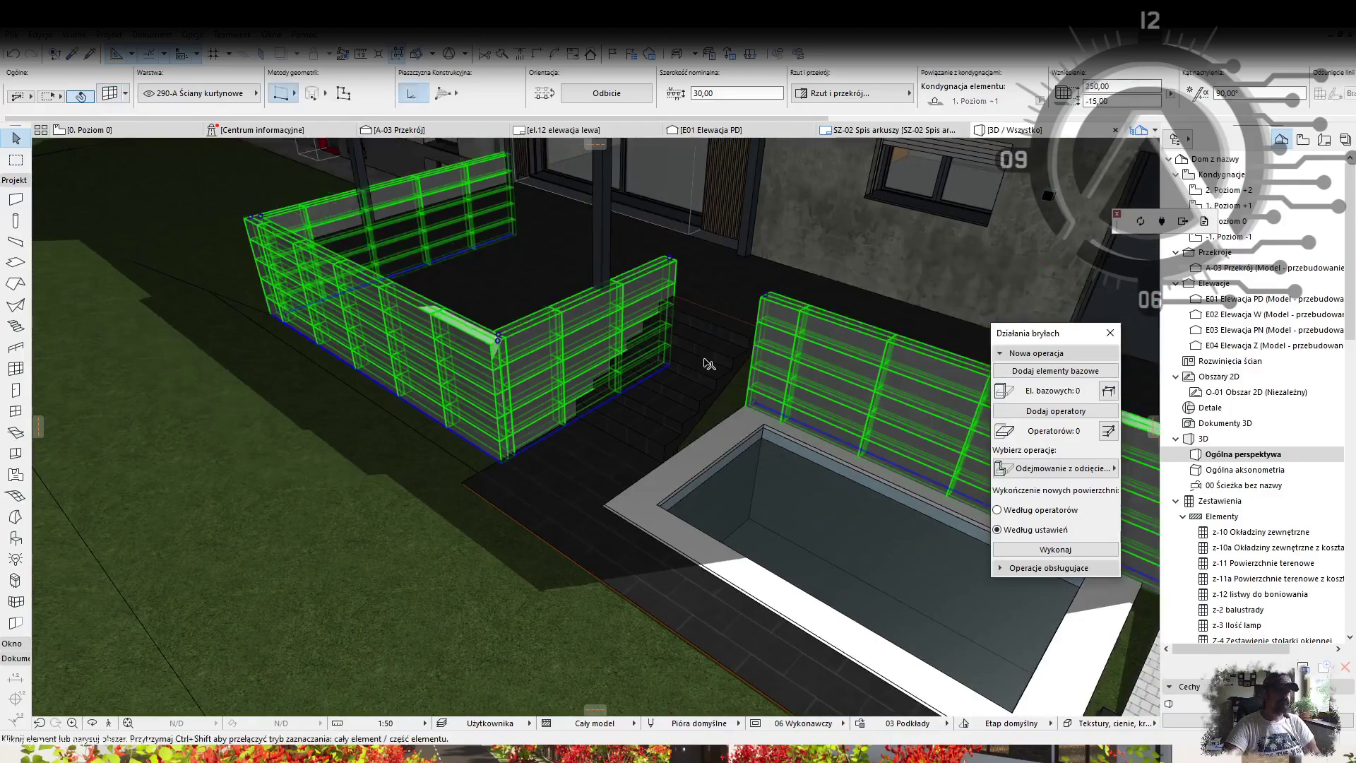
pyautogui.click(709, 364)
pyautogui.click(519, 394)
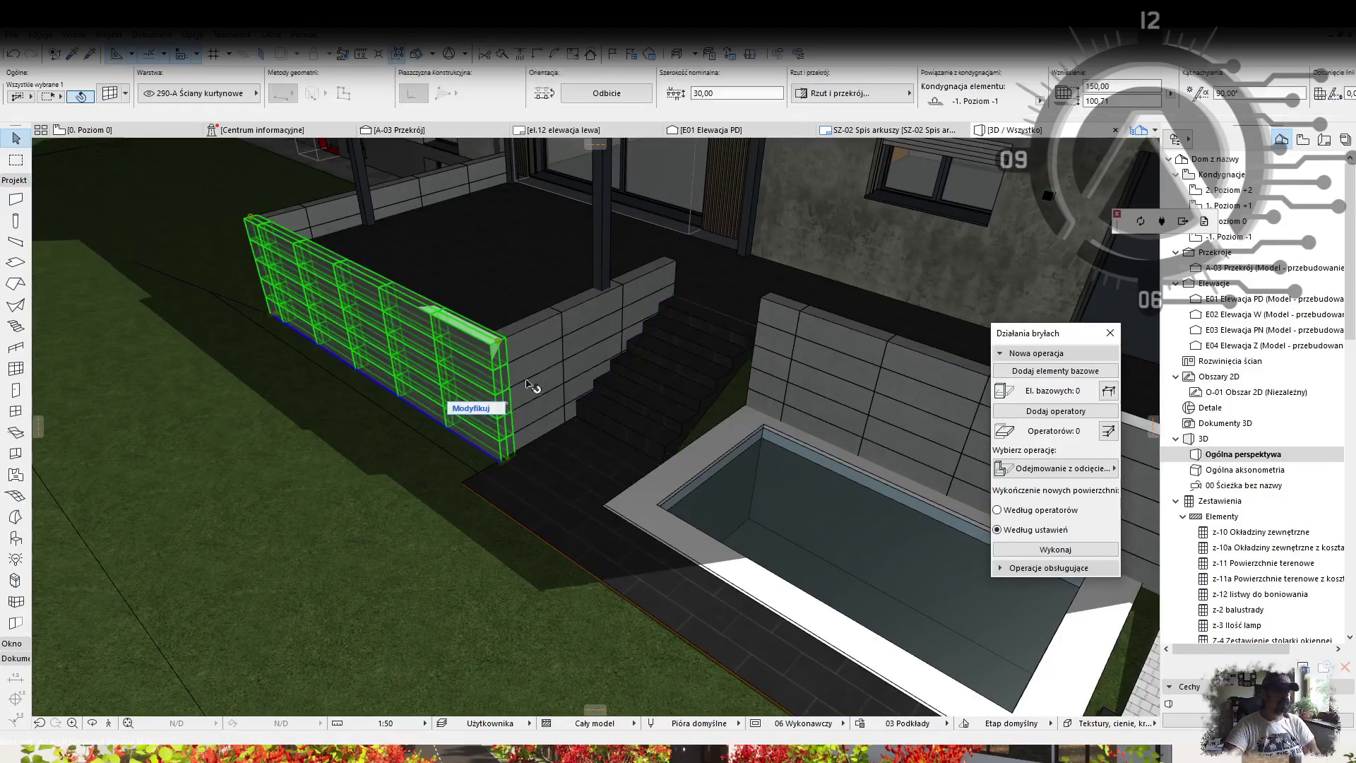
pyautogui.write('100')
pyautogui.press('Return')
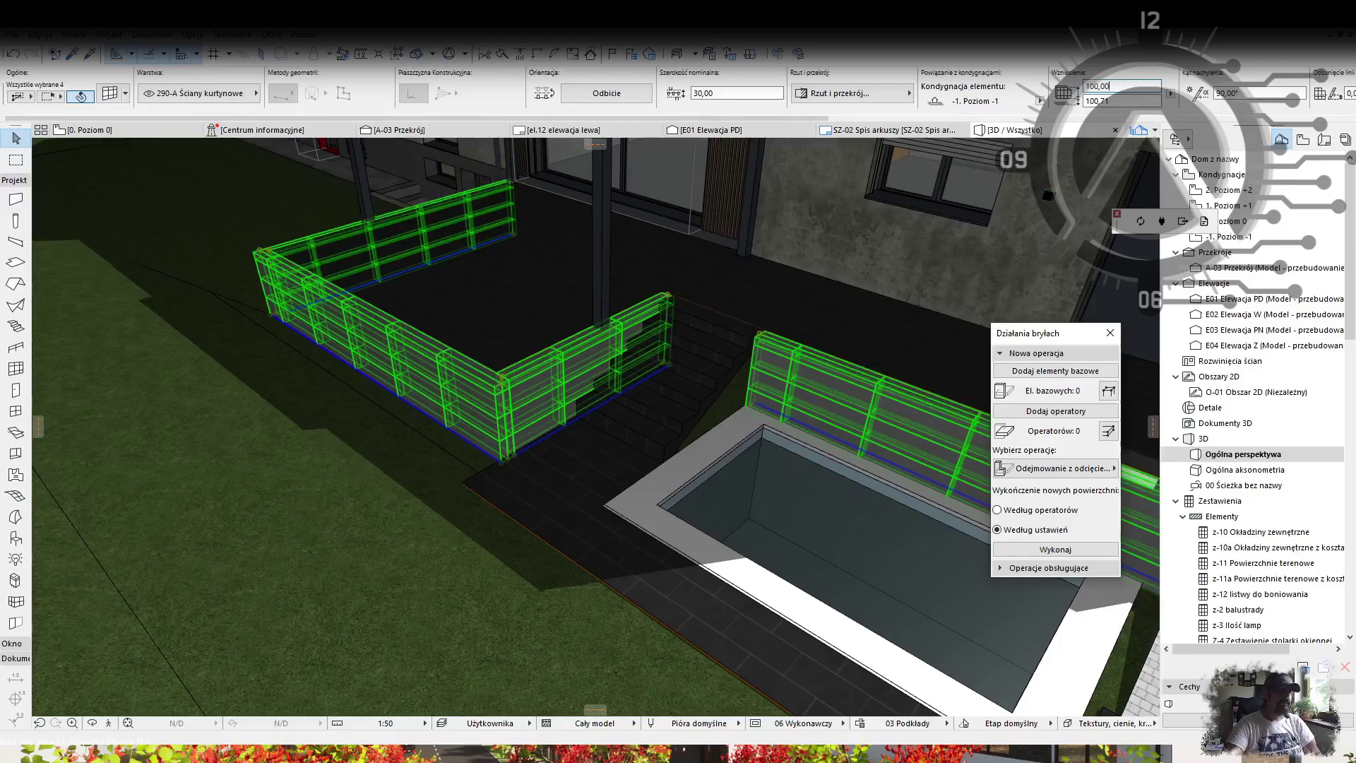
# Step: Set the height of the four block curtain walls to 105
pyautogui.scroll(3, 708, 313)
pyautogui.keyDown('shift'); pyautogui.moveTo(708, 313); pyautogui.dragTo(663, 287, button='middle'); pyautogui.keyUp('shift')
pyautogui.moveTo(1123, 86); pyautogui.dragTo(1036, 90)
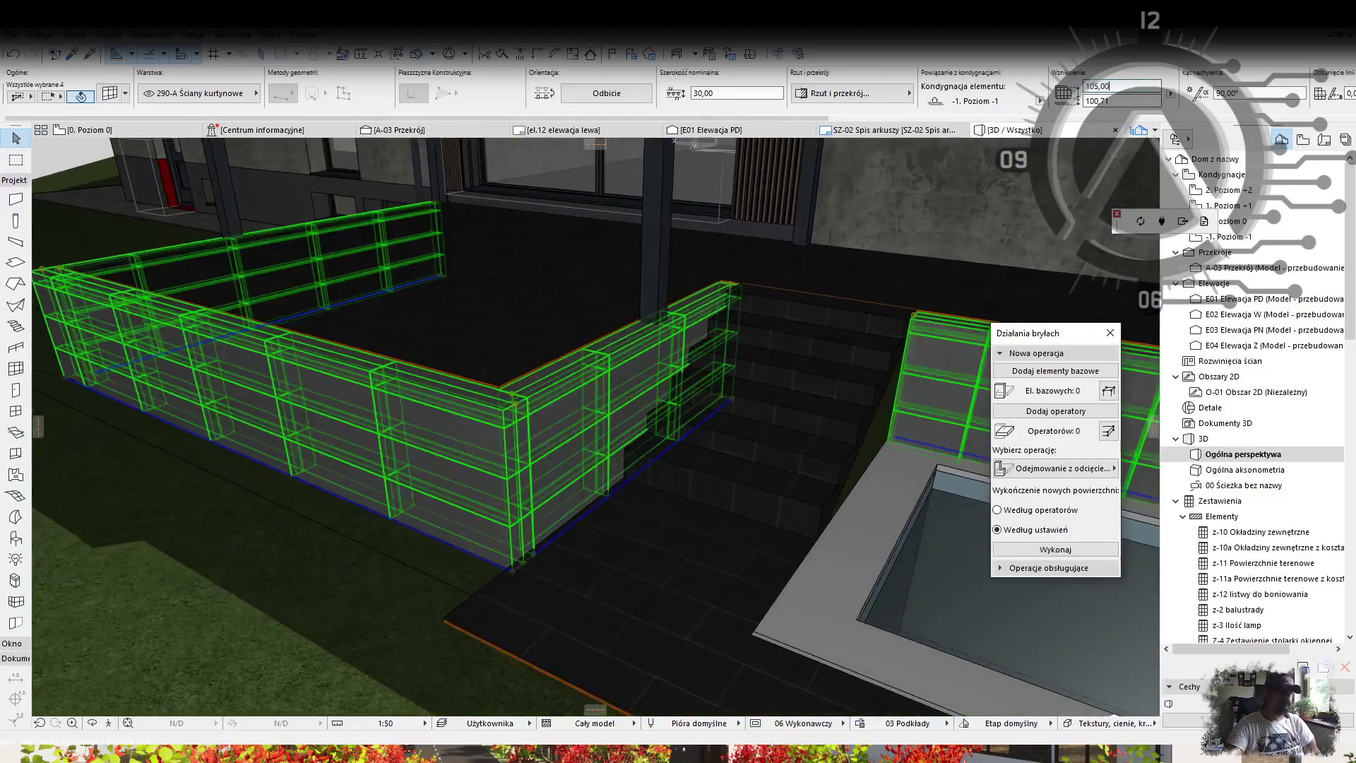
# Step: Remove two 30 rows from the four curtain walls' scheme, leaving three 30 rows under the 10 cap row
pyautogui.hotkey('ctrl', 't')
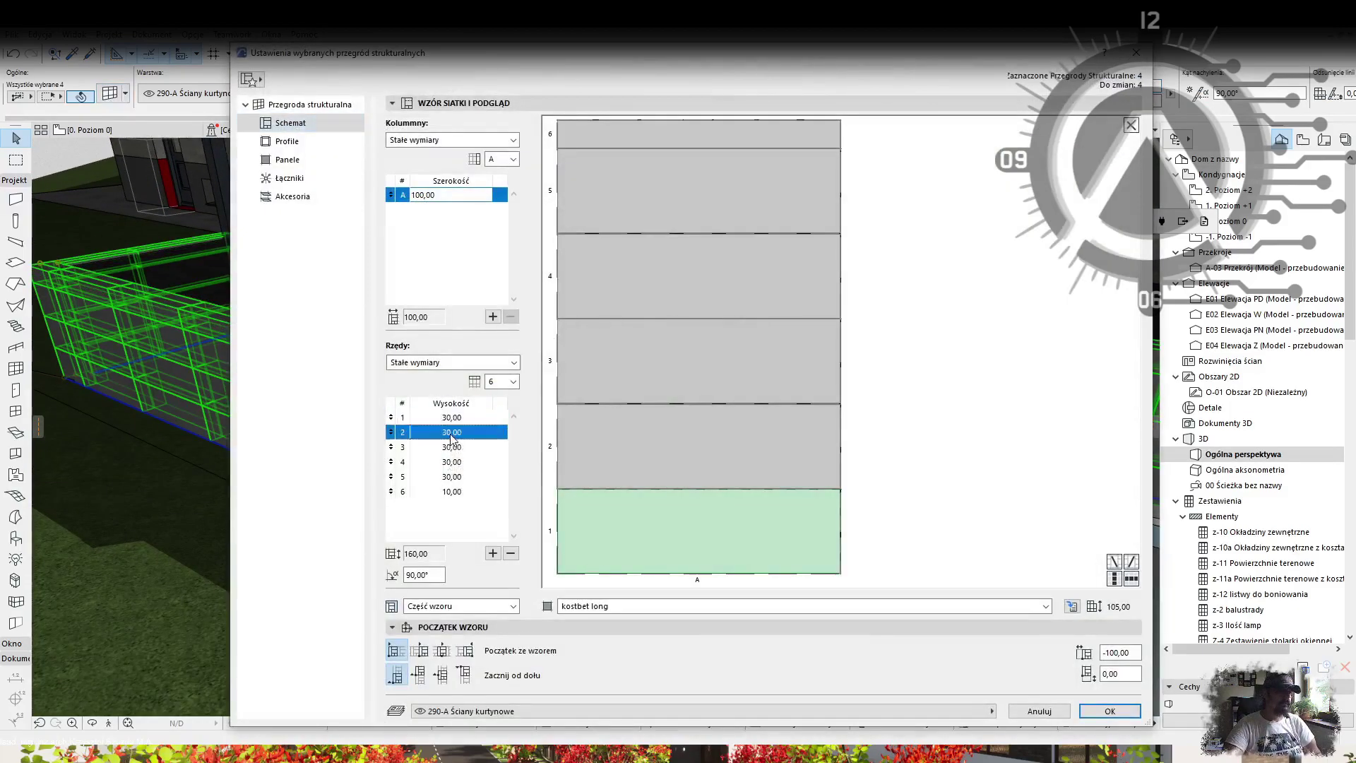
pyautogui.click(451, 432)
pyautogui.click(450, 447)
pyautogui.click(451, 477)
pyautogui.click(510, 553)
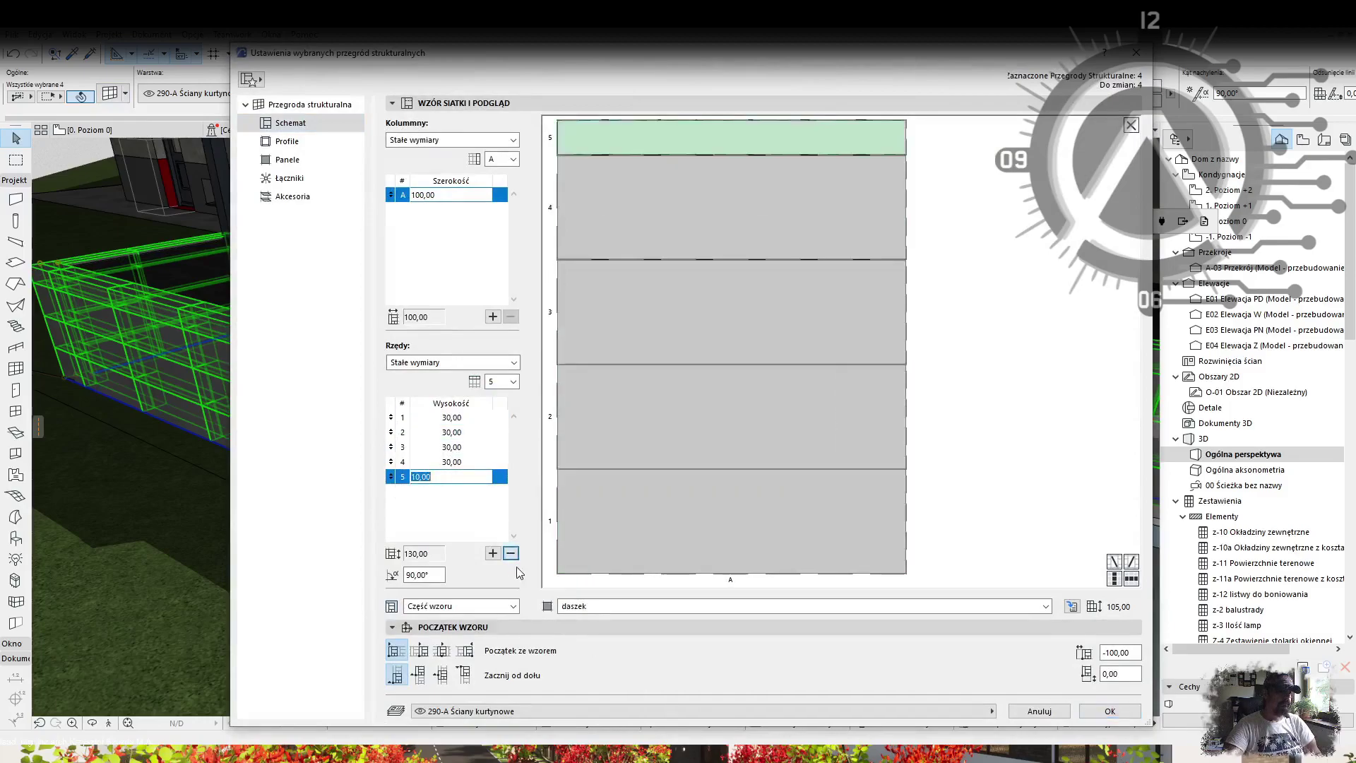
pyautogui.click(451, 462)
pyautogui.click(510, 553)
pyautogui.click(1109, 710)
pyautogui.moveTo(564, 341); pyautogui.dragTo(562, 340, button='middle')
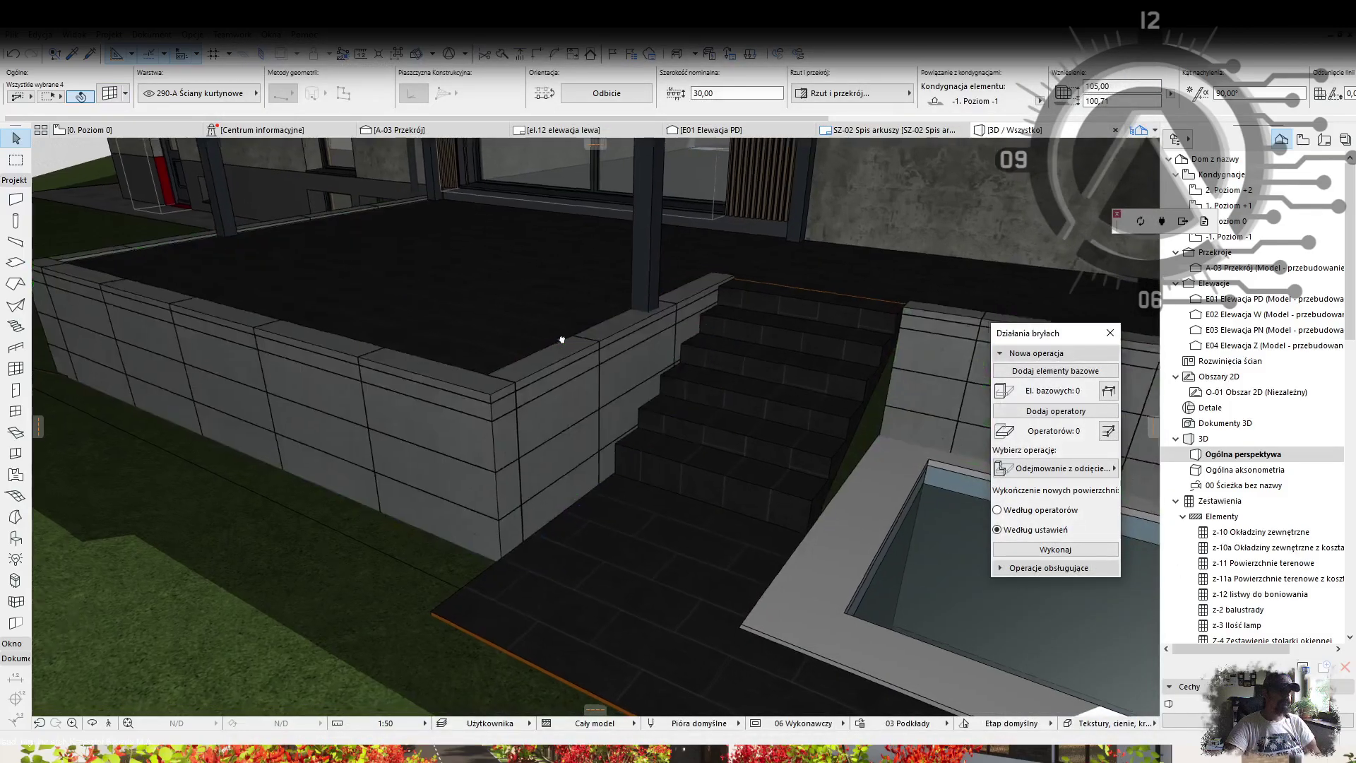
# Step: Check the four curtain walls' scheme settings and set their height to 100
pyautogui.hotkey('ctrl', 't')
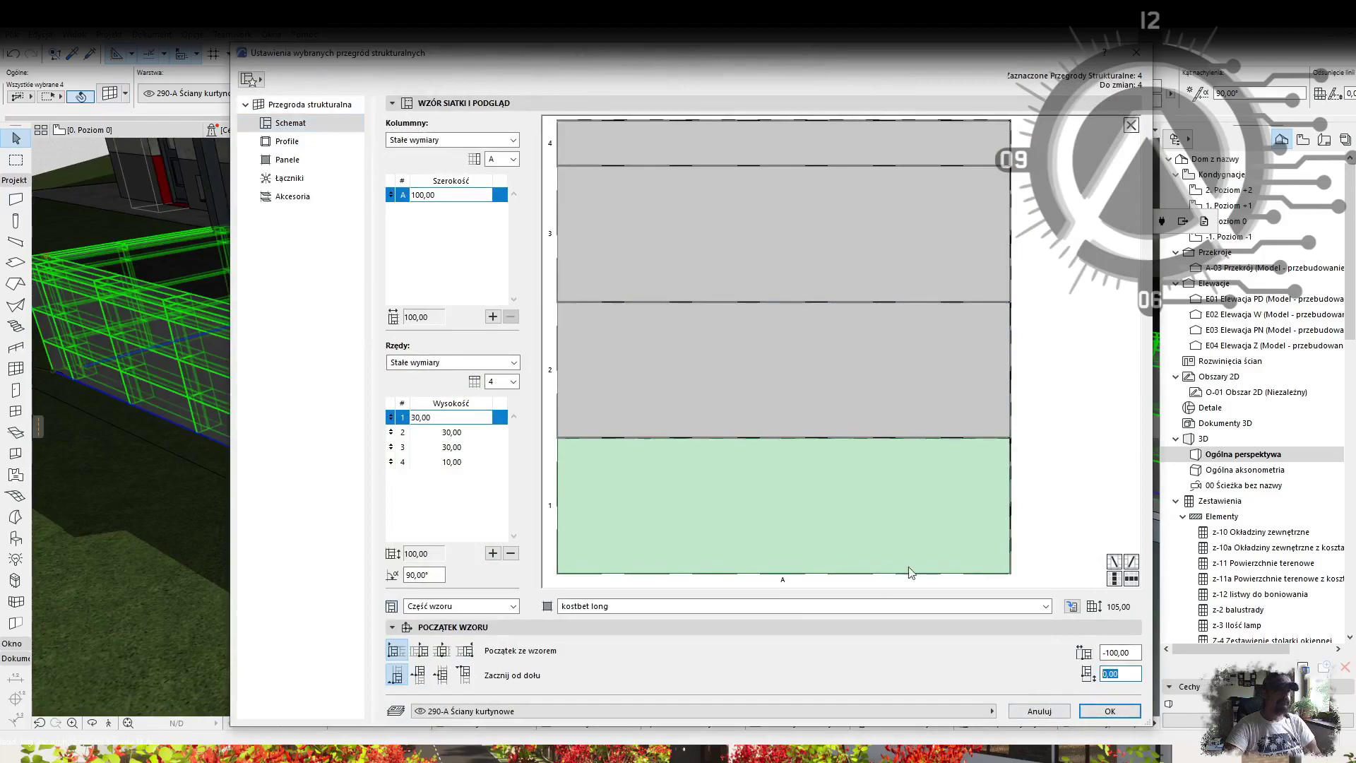
pyautogui.click(1110, 710)
pyautogui.write('100')
pyautogui.press('Return')
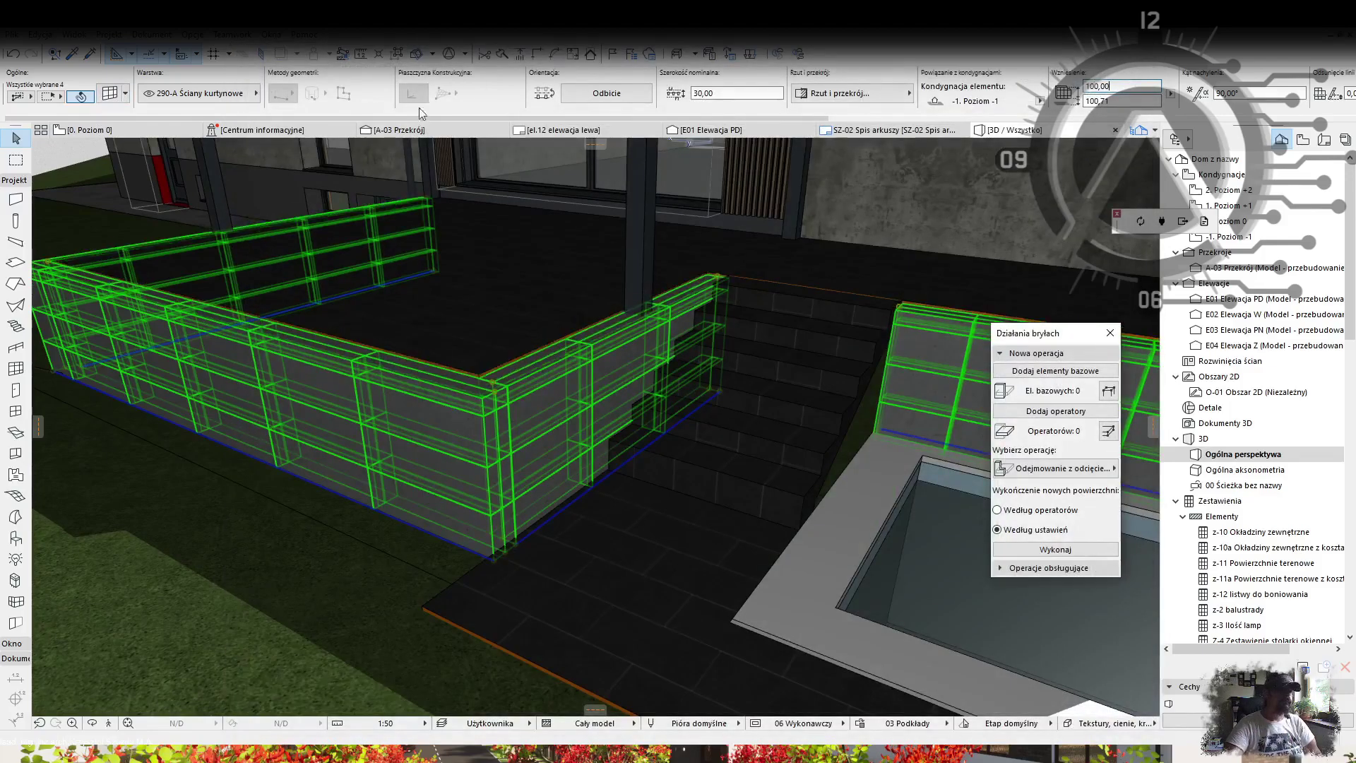
# Step: Elevate the four block curtain walls slightly to align them with the terrace slab's edge
pyautogui.scroll(2, 533, 372)
pyautogui.hotkey('ctrl', '9')
pyautogui.click(471, 400)
pyautogui.click(471, 384)
pyautogui.press('Escape')
# Step: Lower the short curtain wall beside the driveway to the level of the adjoining pool curtain wall
pyautogui.scroll(-4, 471, 336)
pyautogui.keyDown('shift'); pyautogui.moveTo(448, 412); pyautogui.dragTo(636, 418, button='middle'); pyautogui.keyUp('shift')
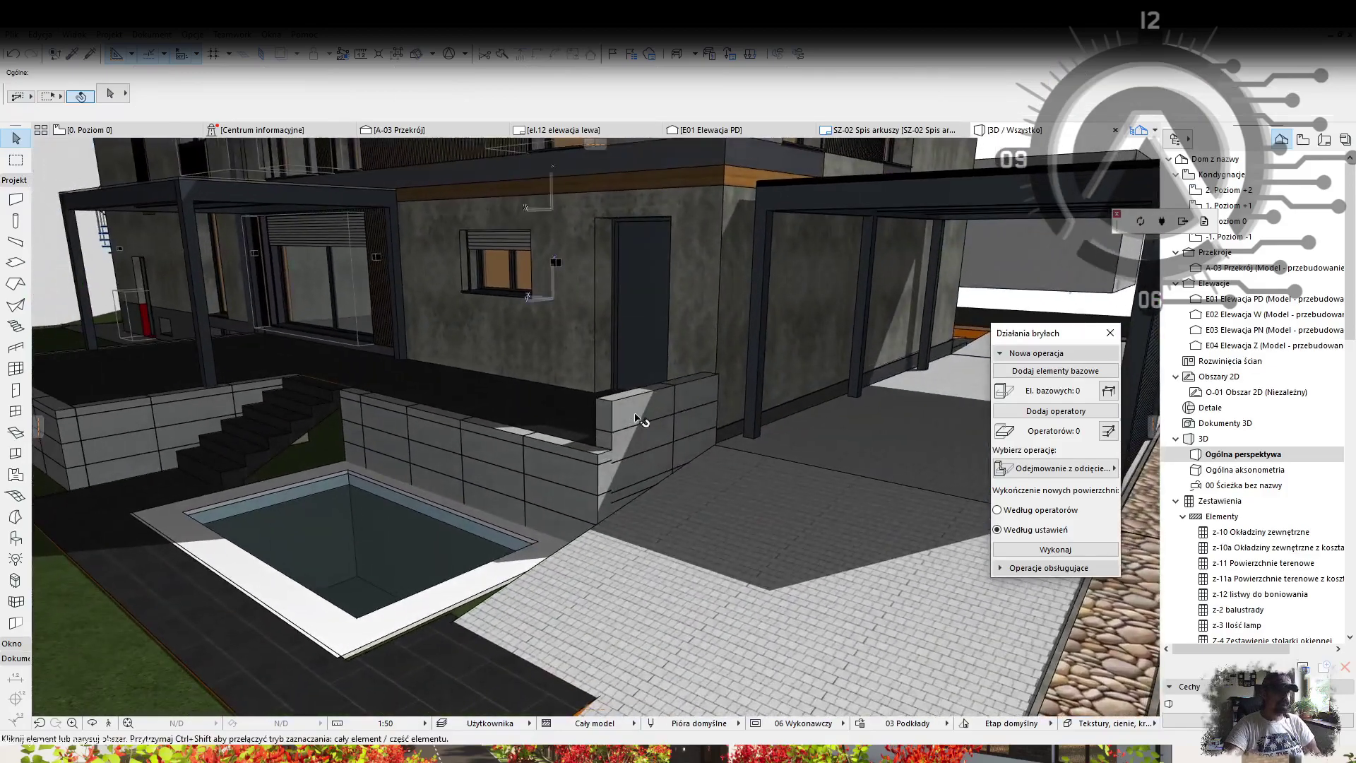
pyautogui.keyDown('alt'); pyautogui.click(635, 424); pyautogui.keyUp('alt')
pyautogui.hotkey('ctrl', 'a')
pyautogui.click(626, 422)
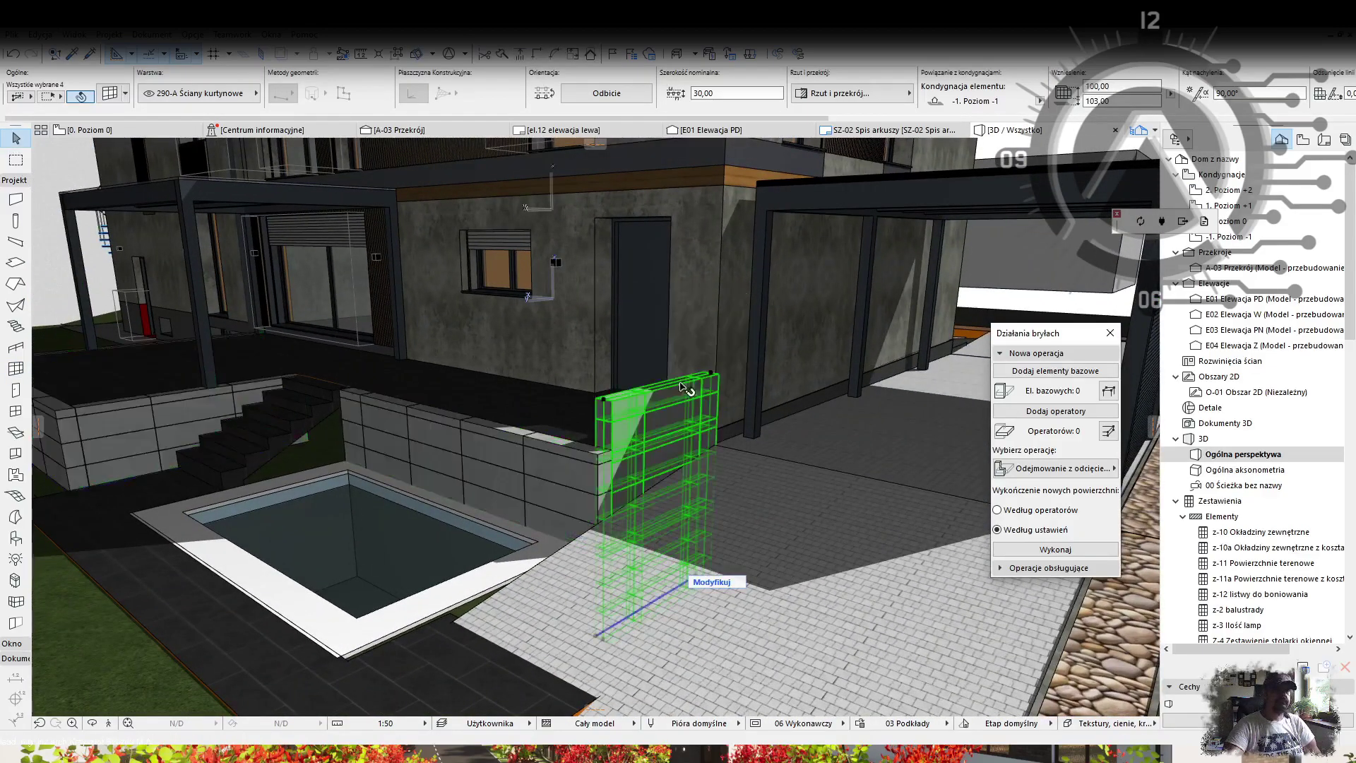
pyautogui.press('Escape')
pyautogui.keyDown('shift'); pyautogui.moveTo(813, 325); pyautogui.dragTo(729, 440, button='middle'); pyautogui.keyUp('shift')
# Step: Set the column width to 50 in the scheme of all five block curtain walls
pyautogui.click(727, 447)
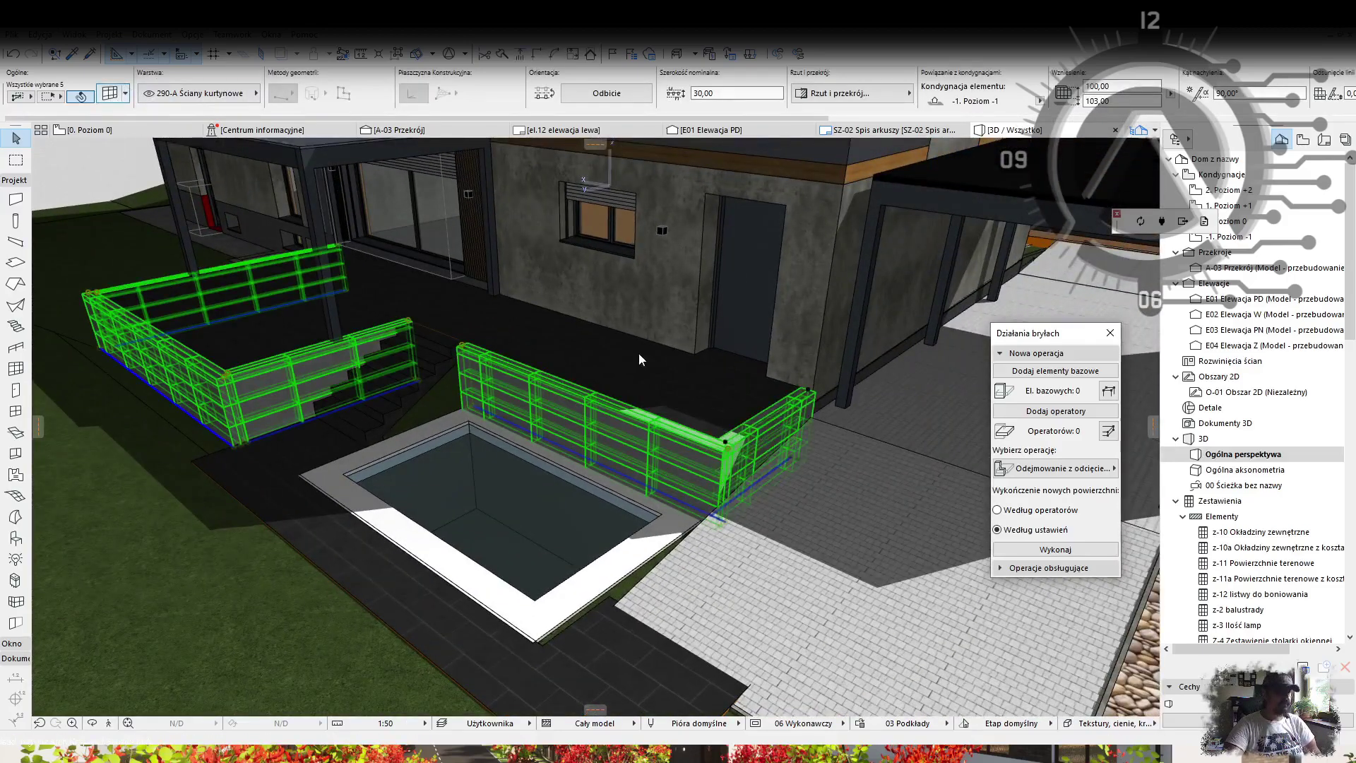
pyautogui.hotkey('ctrl', 't')
pyautogui.write('50')
pyautogui.press('Return')
pyautogui.press('Escape')
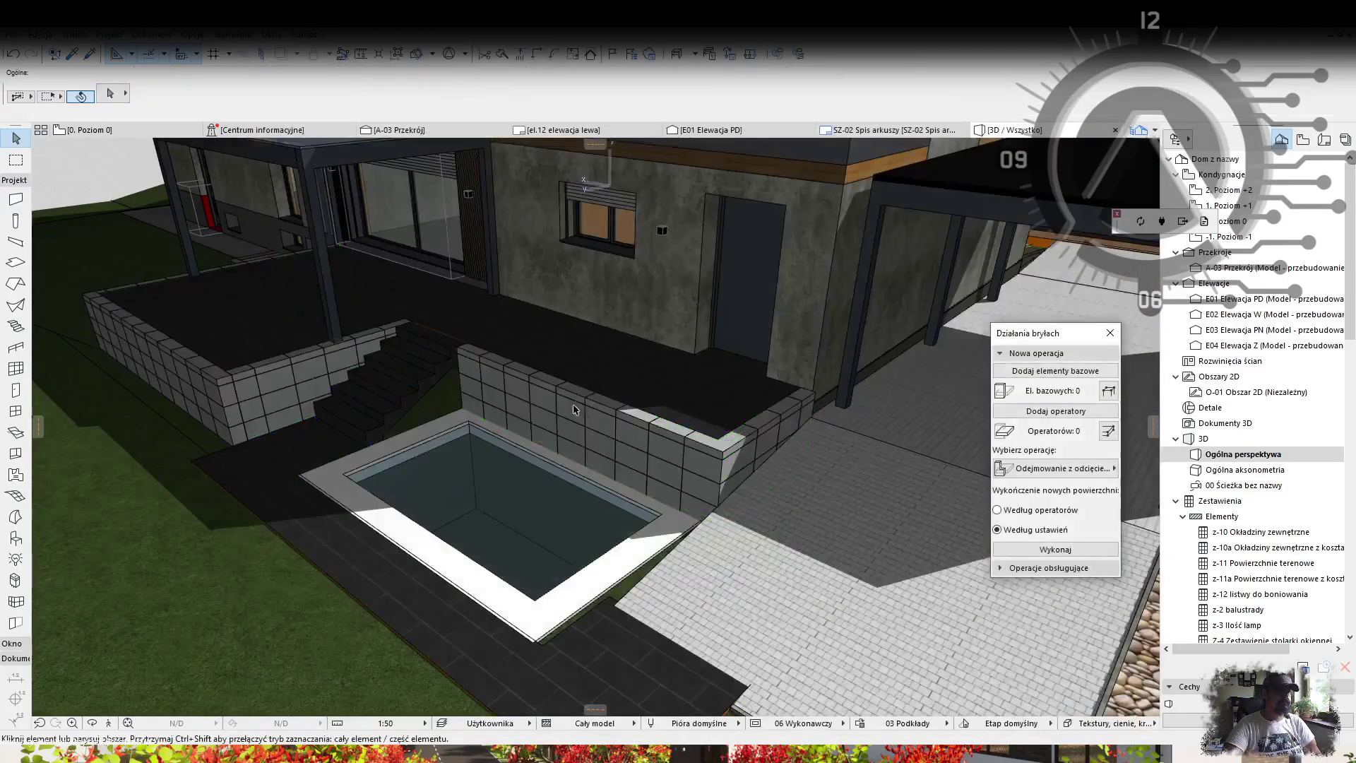
# Step: Adjust the curtain wall at the pool's driveway corner, entering a value of 0,5
pyautogui.scroll(3, 629, 421)
pyautogui.keyDown('shift'); pyautogui.moveTo(629, 421); pyautogui.dragTo(669, 432, button='middle'); pyautogui.keyUp('shift')
pyautogui.click(648, 415)
pyautogui.click(605, 518)
pyautogui.write('0,5')
pyautogui.press('Return')
pyautogui.press('Escape')
# Step: Draw a slab 30 thick as a step against the outer face of the short driveway-side curtain wall, at the house corner
pyautogui.keyDown('shift'); pyautogui.moveTo(696, 471); pyautogui.dragTo(534, 462, button='middle'); pyautogui.keyUp('shift')
pyautogui.scroll(3, 532, 462)
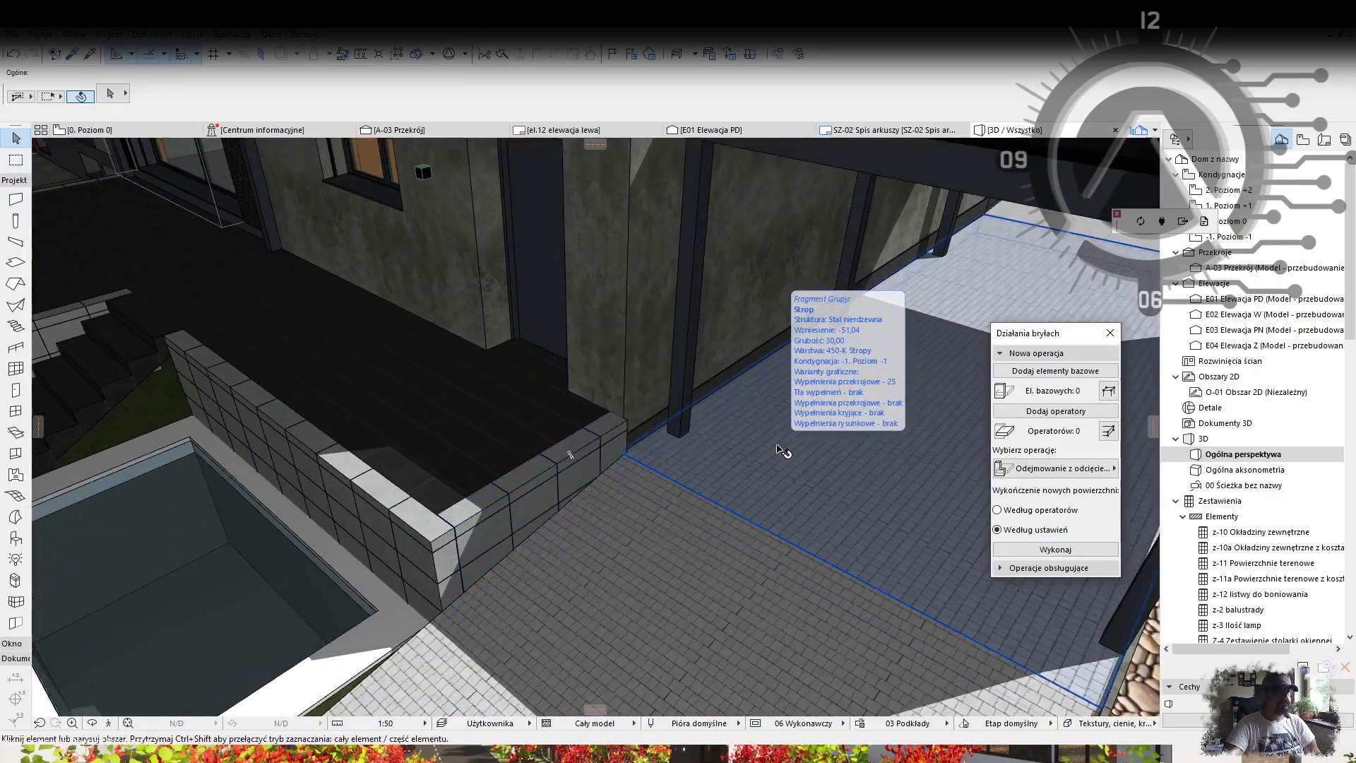
pyautogui.click(16, 262)
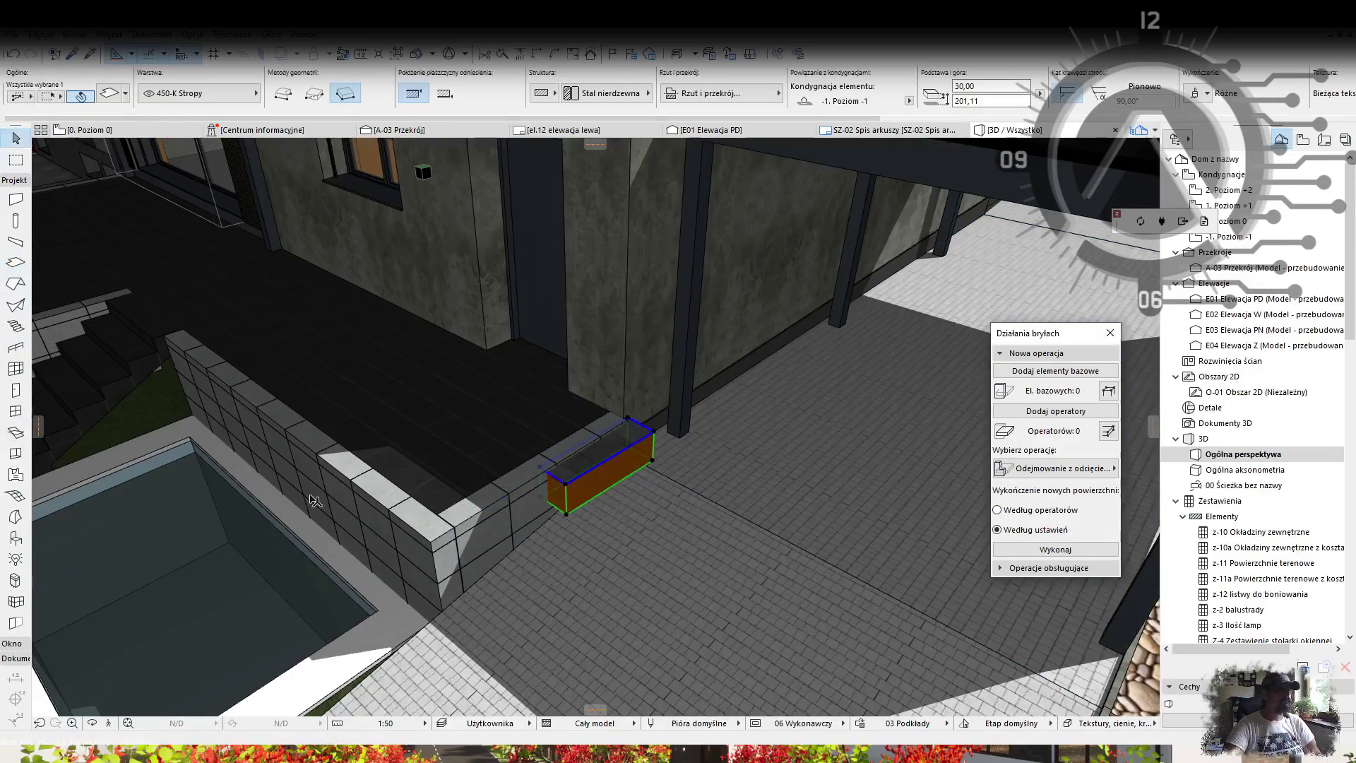
# Step: Look up the pool curtain wall's panel surface and override the step slab's surfaces with kostbet long
pyautogui.click(221, 370)
pyautogui.click(109, 94)
pyautogui.click(287, 159)
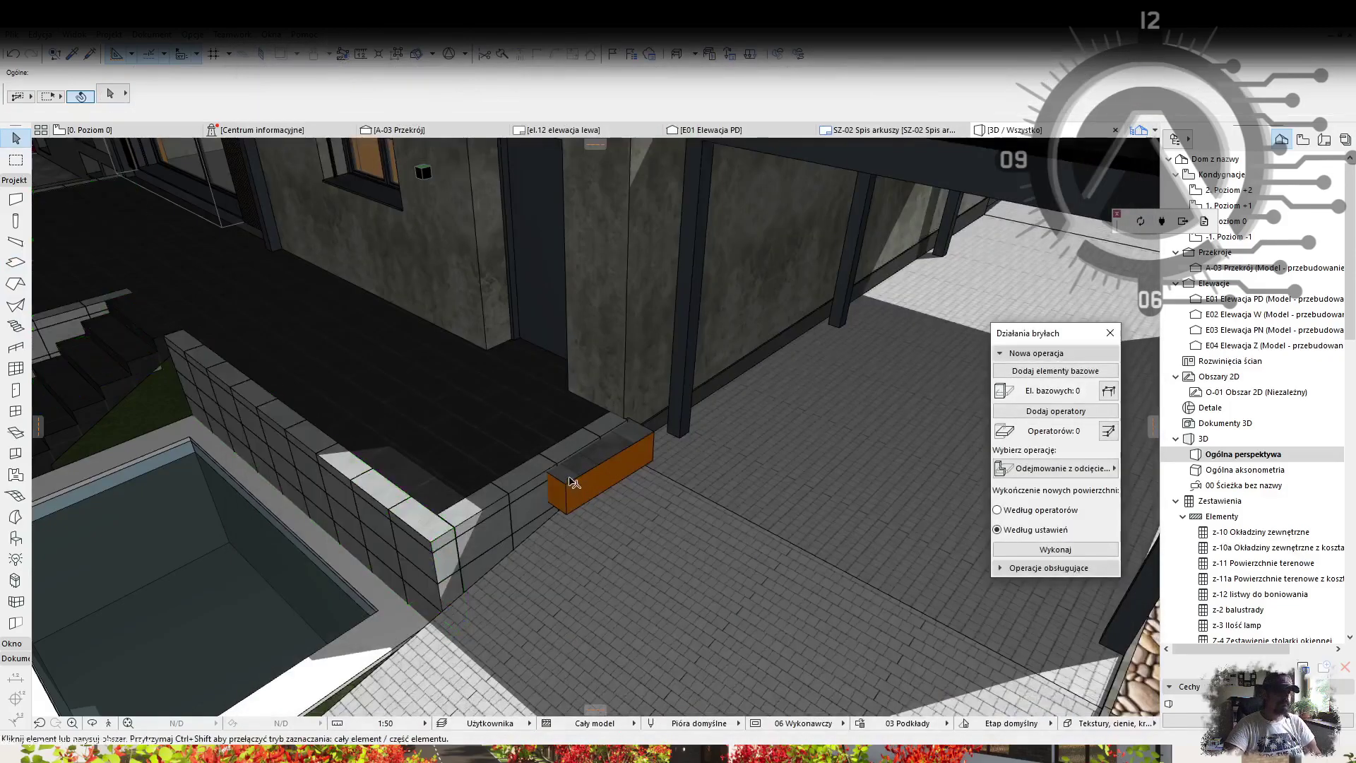
pyautogui.click(590, 460)
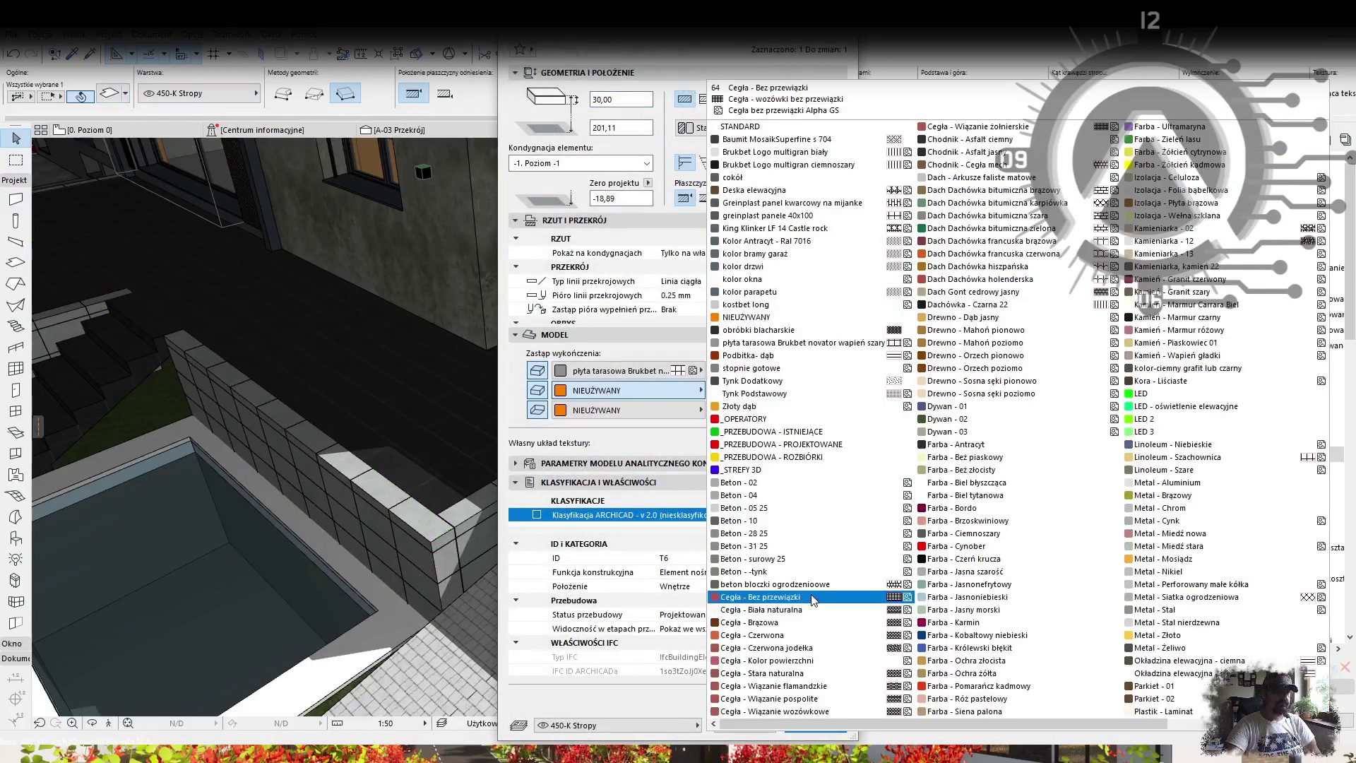
pyautogui.click(760, 308)
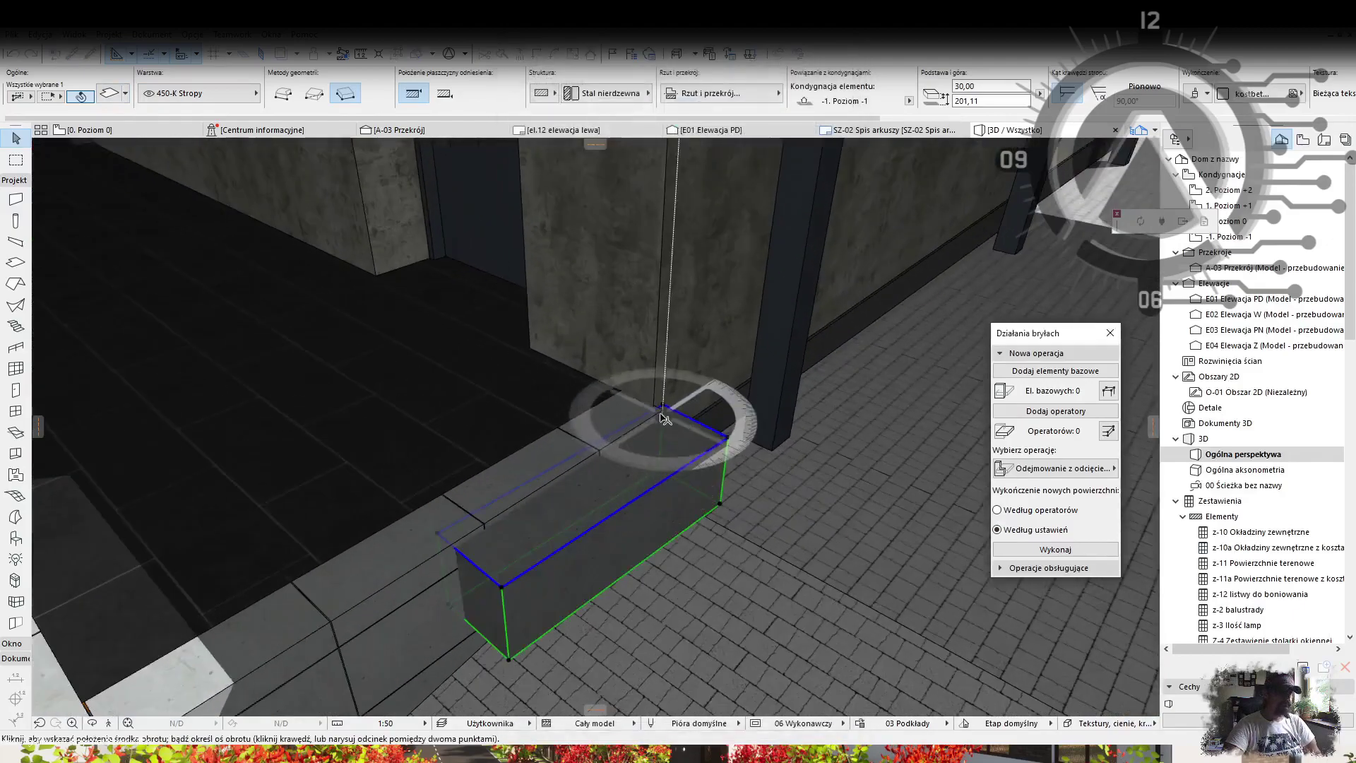
# Step: Try to rotate the step slab in 3D to line it up with the short curtain wall
pyautogui.click(438, 537)
pyautogui.click(530, 476)
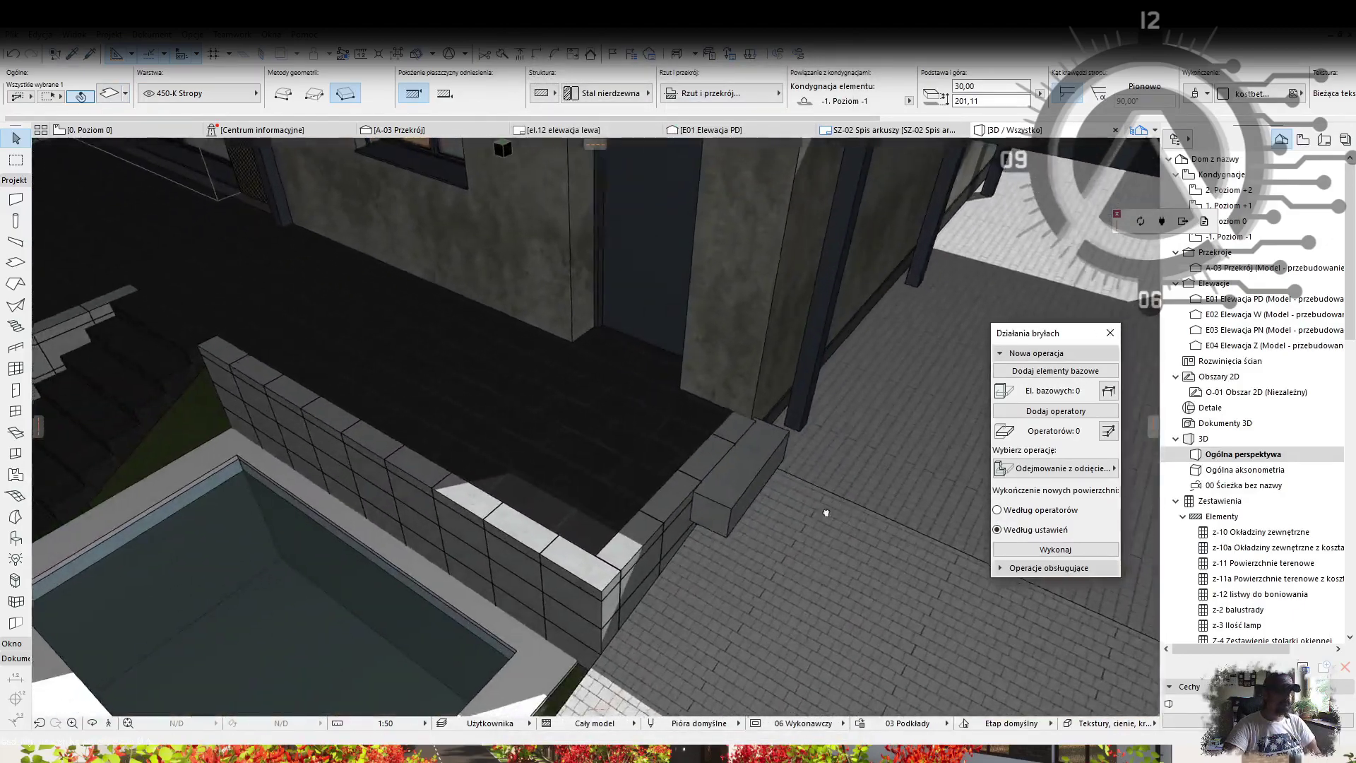
pyautogui.click(803, 558)
# Step: On the -1. Poziom -1 plan, rotate the step slab parallel to the short curtain wall and place it flush with its end
pyautogui.press('F2')
pyautogui.moveTo(387, 630); pyautogui.dragTo(558, 330, button='middle')
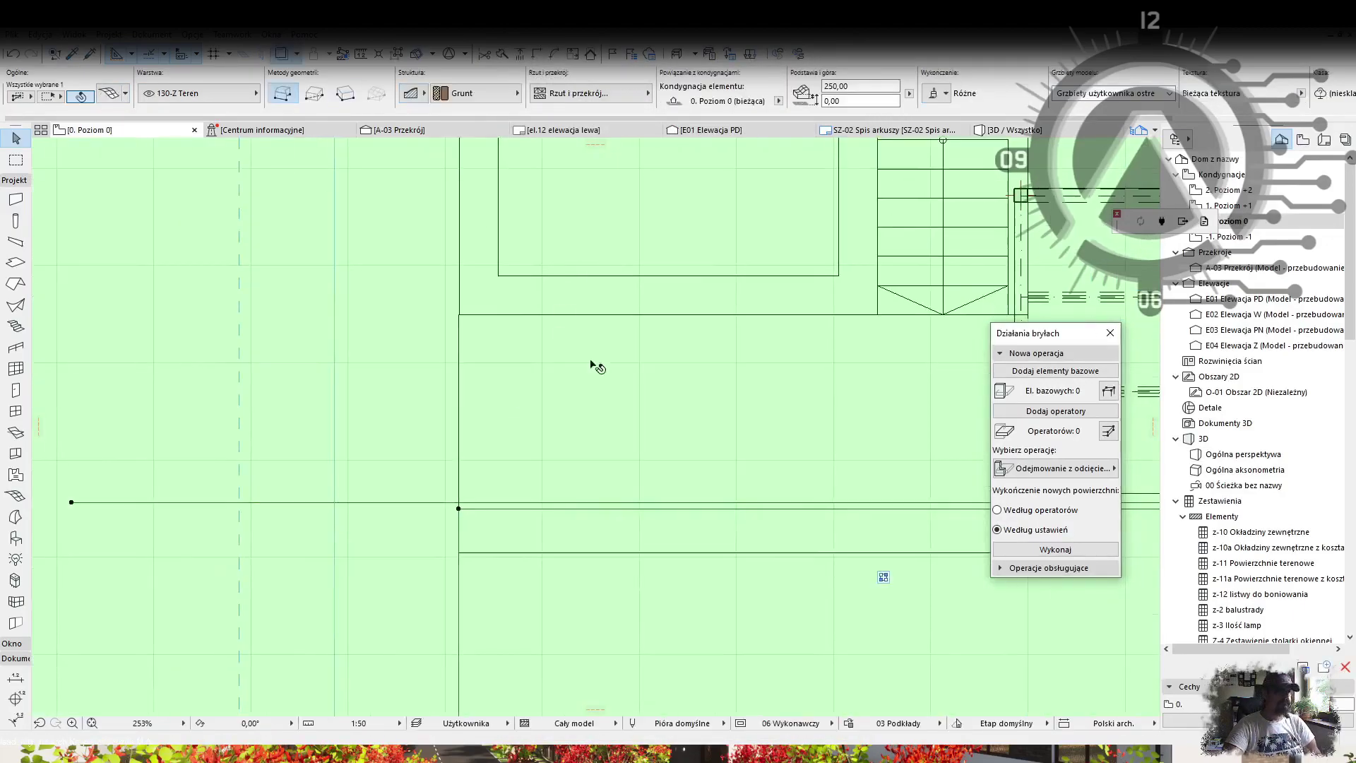
pyautogui.hotkey('ctrl', 'Down')
pyautogui.scroll(4, 420, 498)
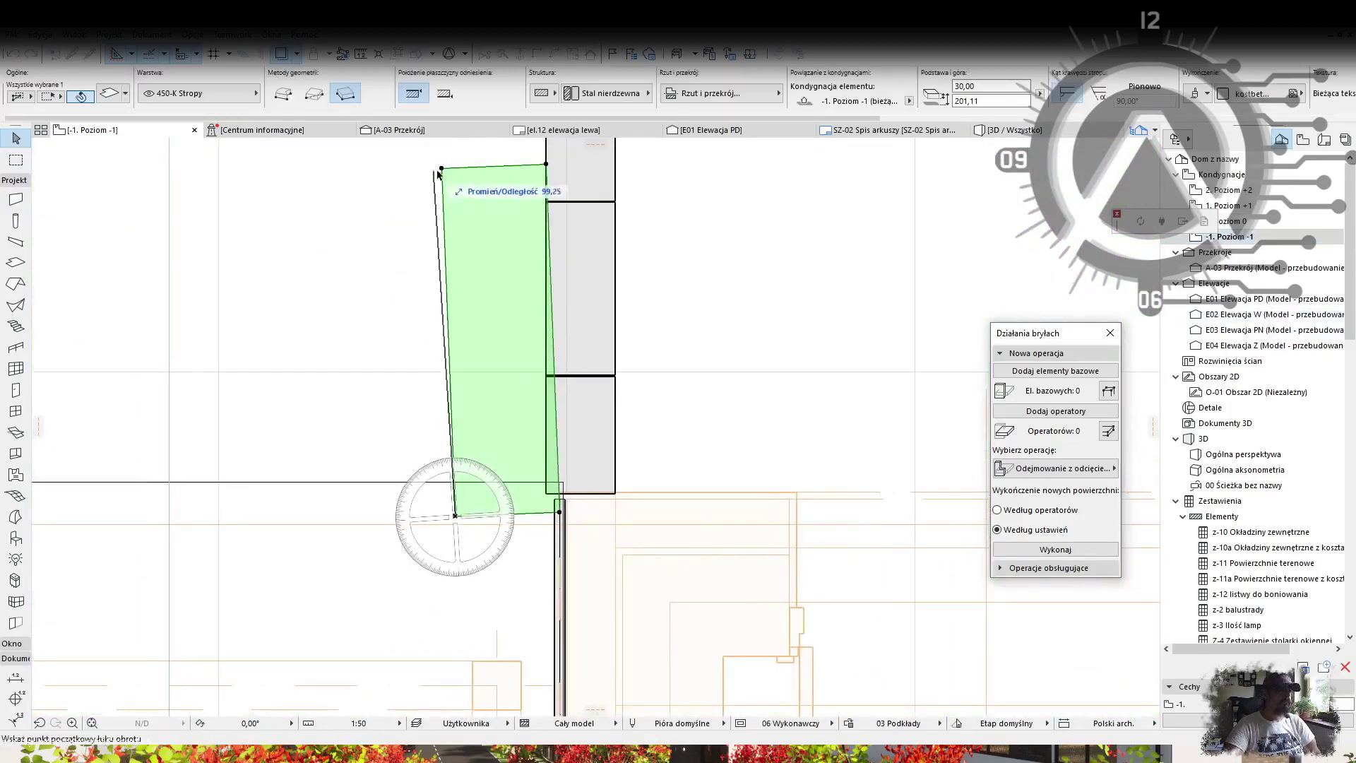
pyautogui.press('Escape')
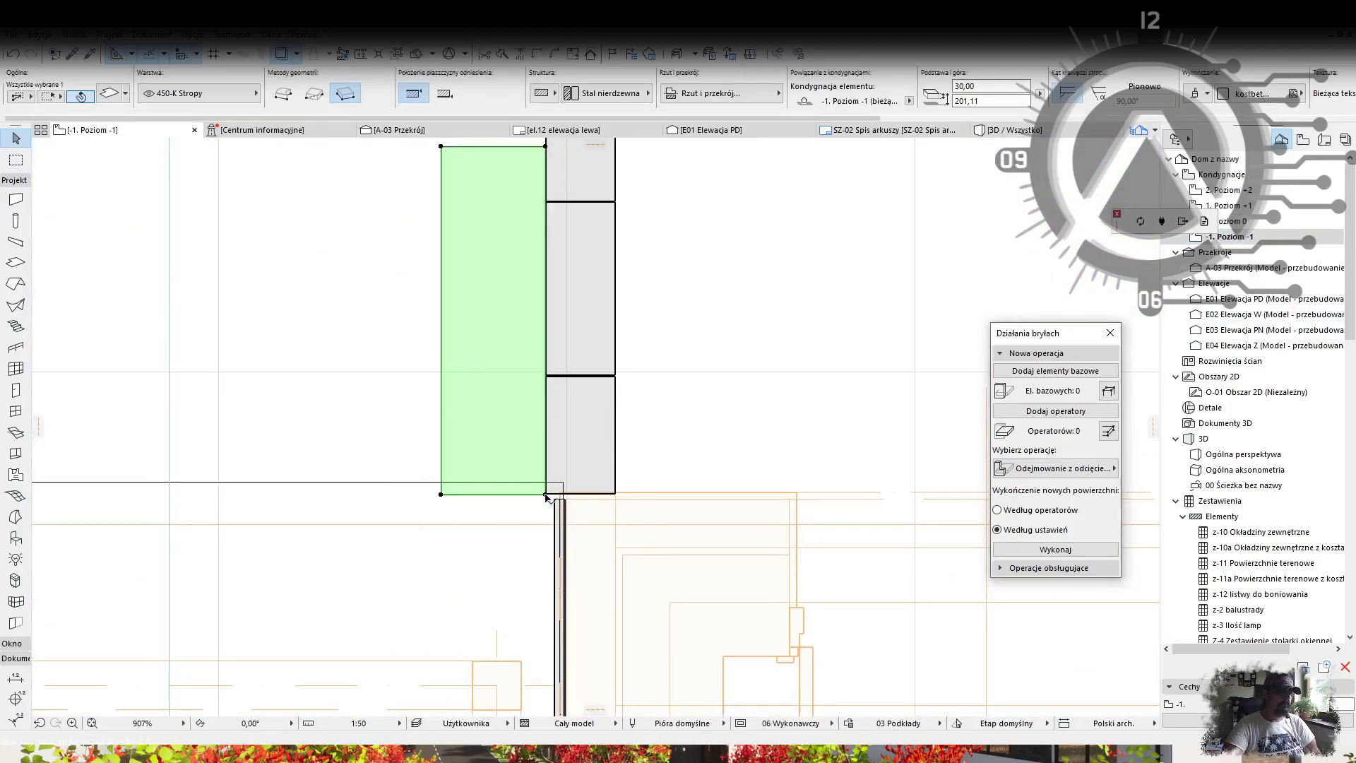
# Step: Show the step slab in 3D and set its thickness to 15
pyautogui.scroll(5, 545, 489)
pyautogui.scroll(-4, 545, 494)
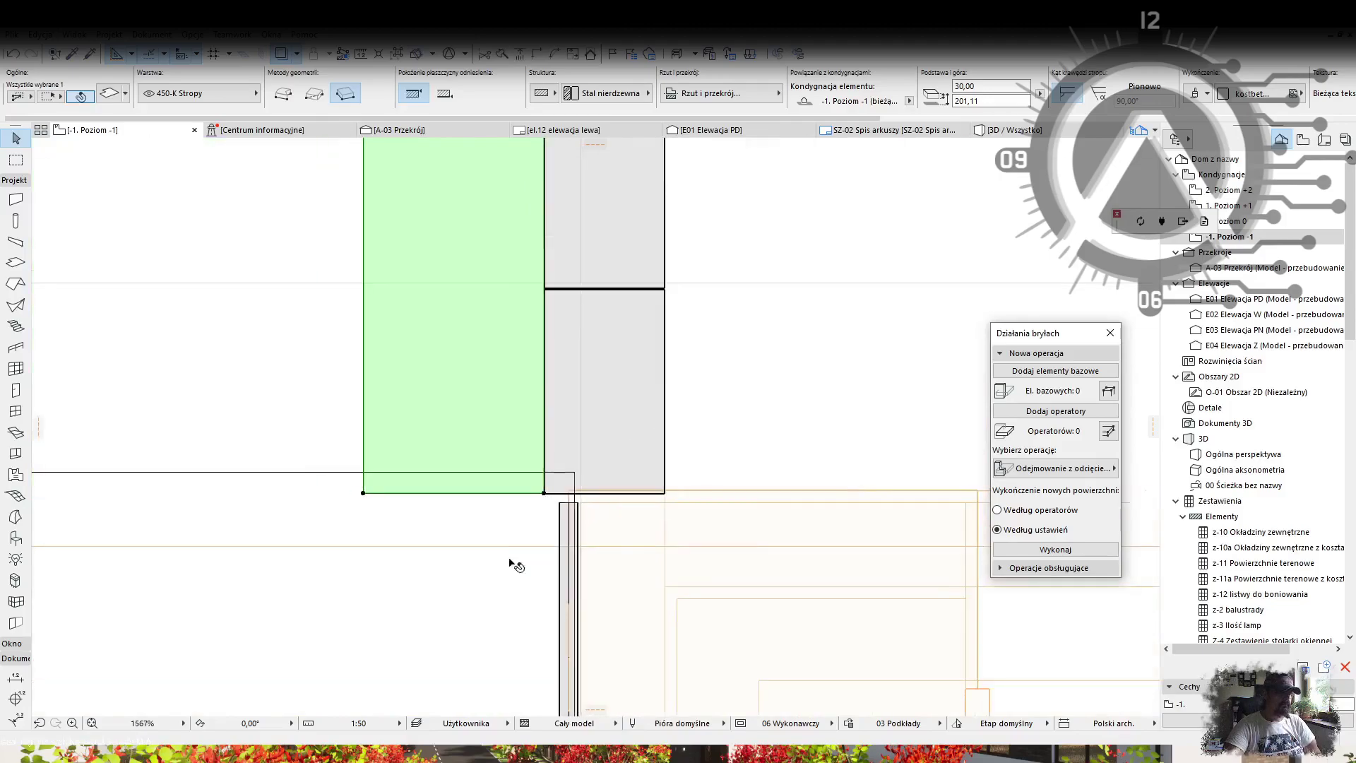
pyautogui.scroll(3, 545, 490)
pyautogui.click(877, 470)
pyautogui.scroll(-5, 636, 466)
pyautogui.rightClick(487, 406)
pyautogui.click(547, 330)
pyautogui.scroll(-2, 588, 415)
pyautogui.keyDown('shift'); pyautogui.moveTo(587, 415); pyautogui.dragTo(725, 388, button='middle'); pyautogui.keyUp('shift')
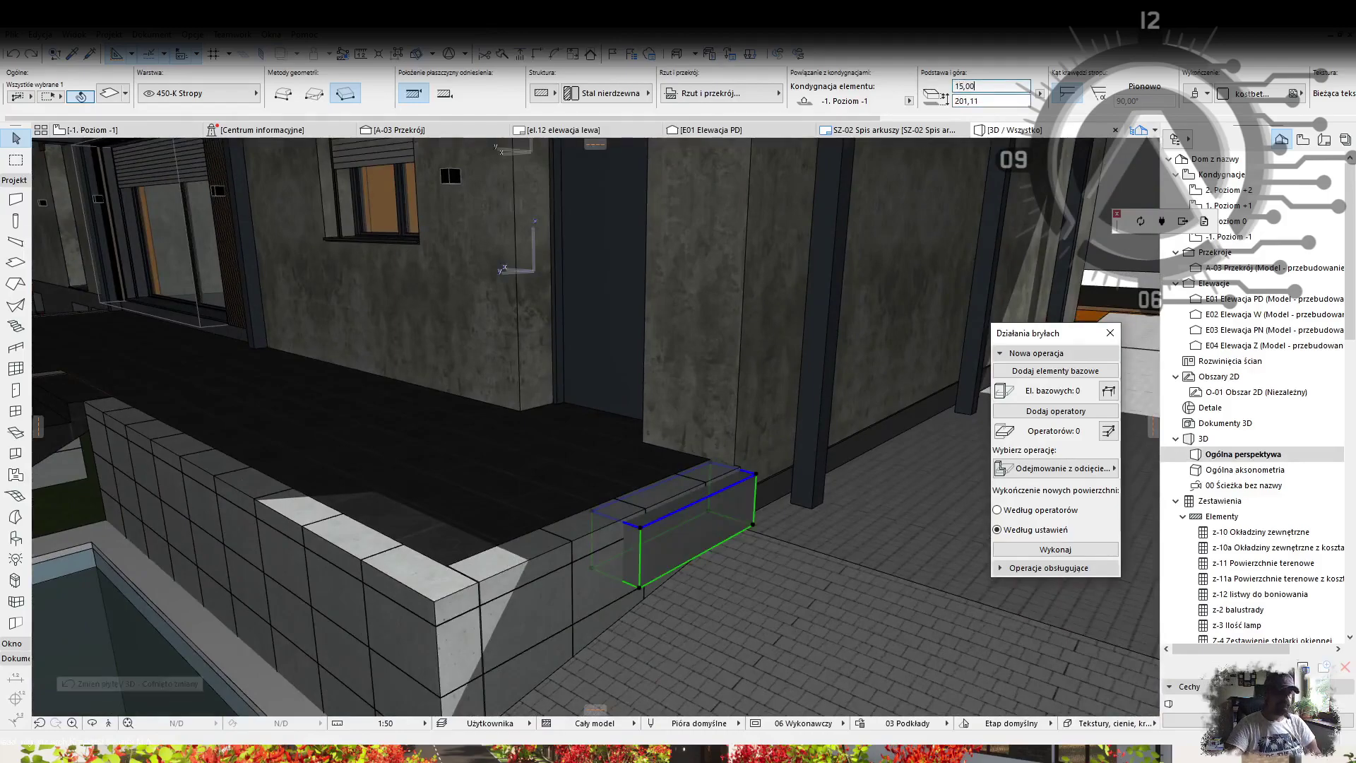
pyautogui.press('Return')
pyautogui.keyDown('shift'); pyautogui.moveTo(557, 337); pyautogui.dragTo(577, 480, button='middle'); pyautogui.keyUp('shift')
pyautogui.click(654, 550)
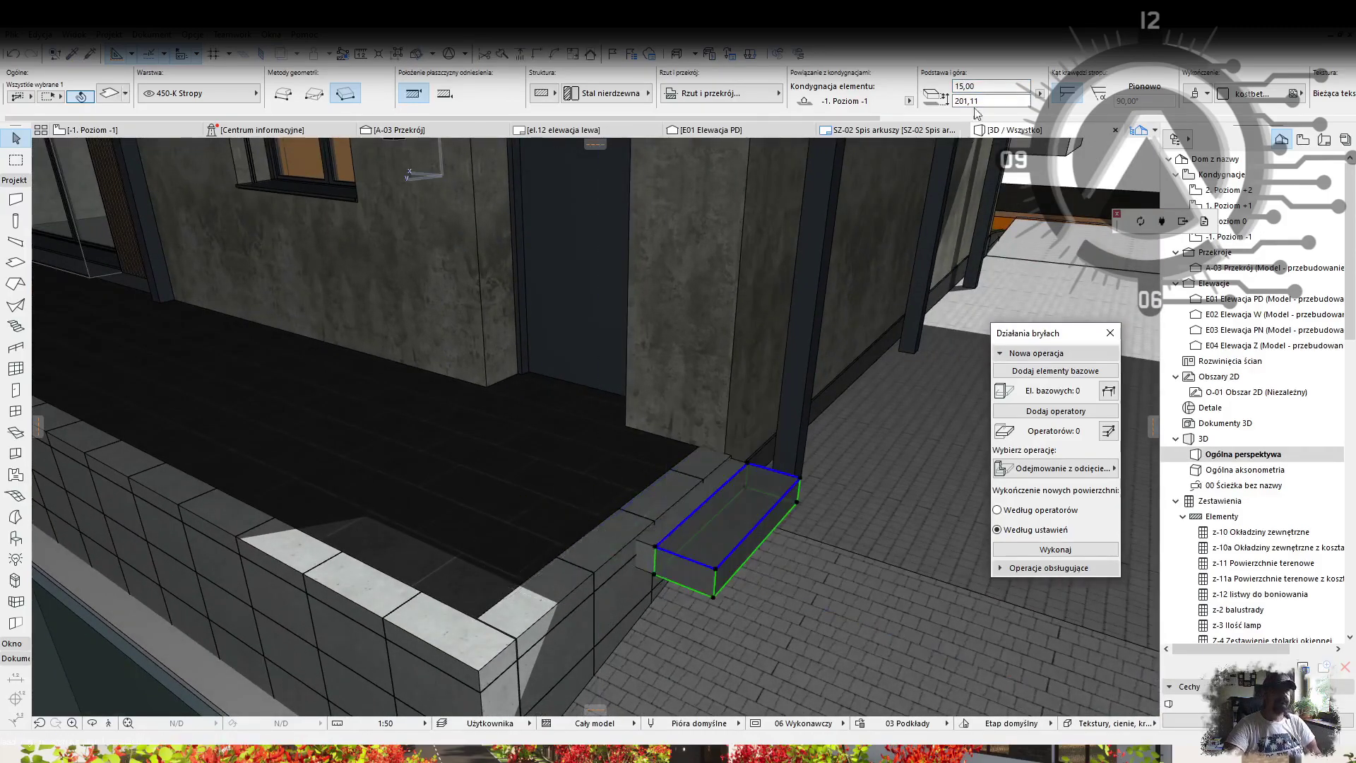
# Step: Duplicate the step slab into three treads spaced 15 apart in height, running from the terrace down through the short curtain wall
pyautogui.click(655, 573)
pyautogui.keyDown('shift'); pyautogui.moveTo(655, 574); pyautogui.dragTo(629, 542, button='middle'); pyautogui.keyUp('shift')
pyautogui.click(576, 539)
pyautogui.keyDown('shift'); pyautogui.click(721, 577); pyautogui.keyUp('shift')
pyautogui.hotkey('ctrl', 'd')
pyautogui.click(658, 425)
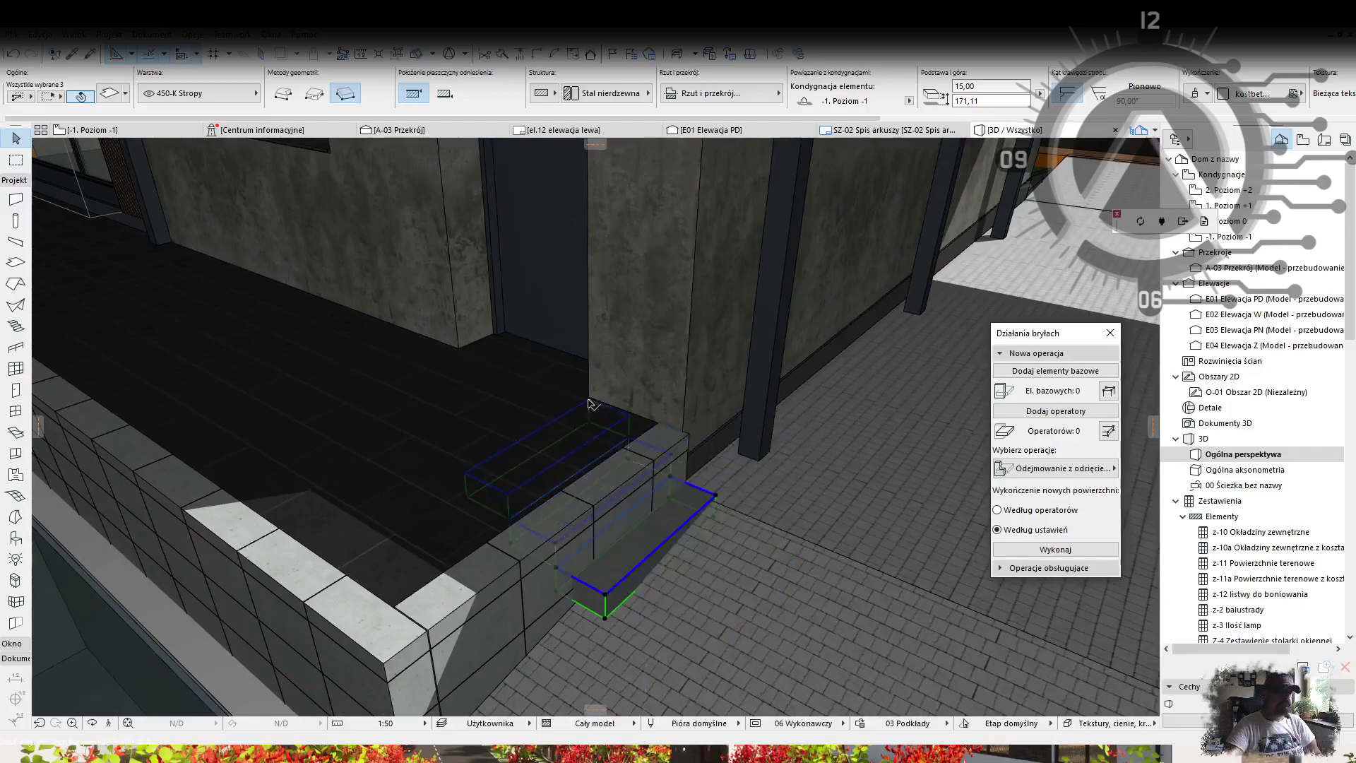
# Step: Try to subtract the three step slabs from the short curtain wall and the terrace slab, with new surfaces following the elements' own settings
pyautogui.click(387, 512)
pyautogui.keyDown('shift'); pyautogui.click(469, 646); pyautogui.keyUp('shift')
pyautogui.click(1055, 370)
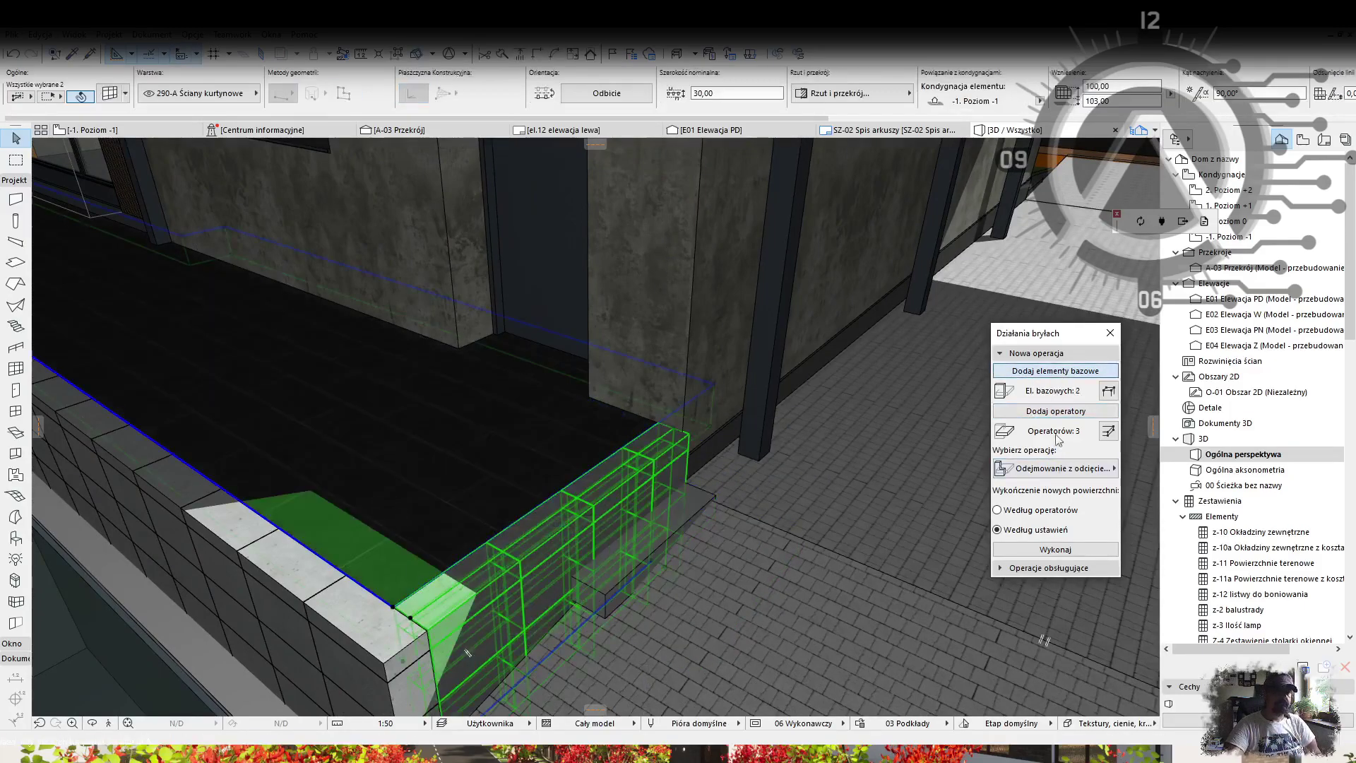
pyautogui.press('Escape')
pyautogui.keyDown('shift'); pyautogui.moveTo(709, 477); pyautogui.dragTo(655, 462, button='middle'); pyautogui.keyUp('shift')
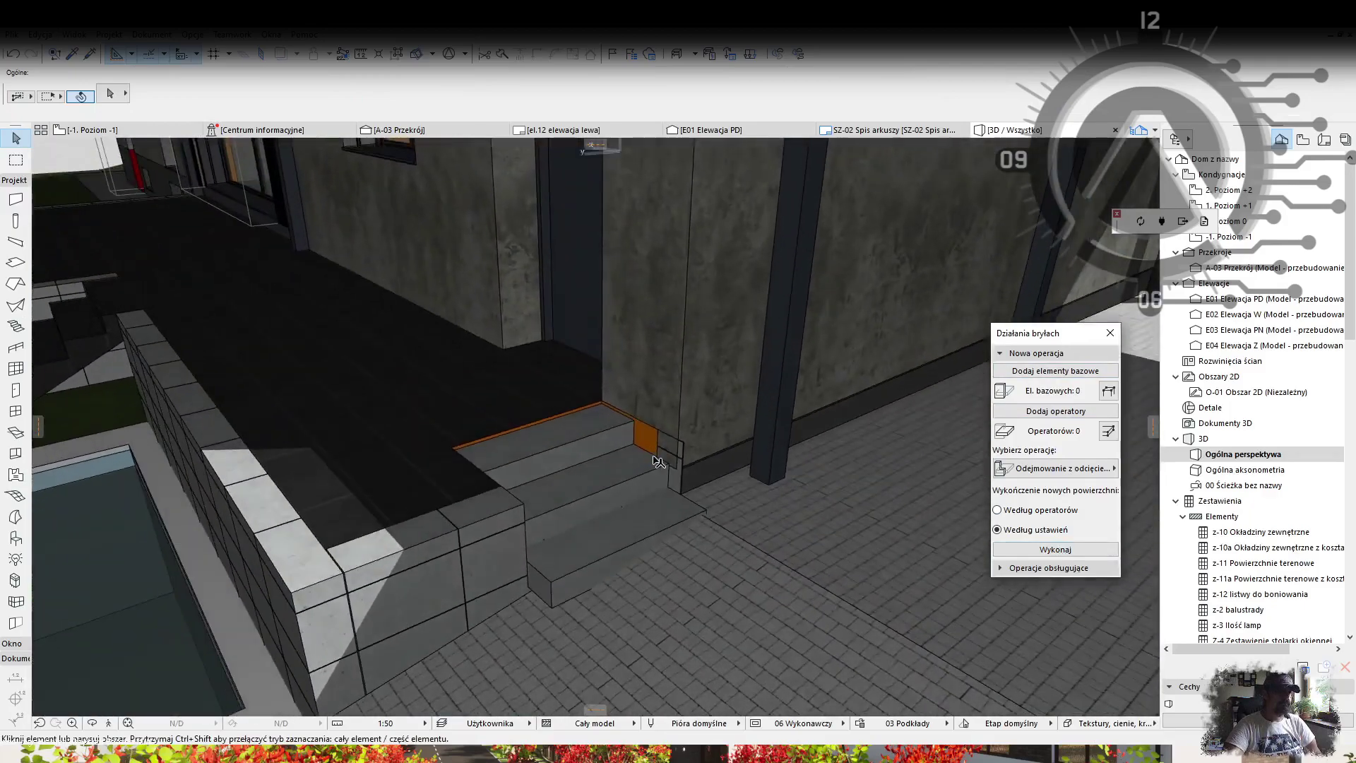
# Step: Undo the solid subtraction and run it again with the new surfaces taken from the operators
pyautogui.hotkey('ctrl', 'z')
pyautogui.hotkey('ctrl', 'z')
pyautogui.click(1021, 550)
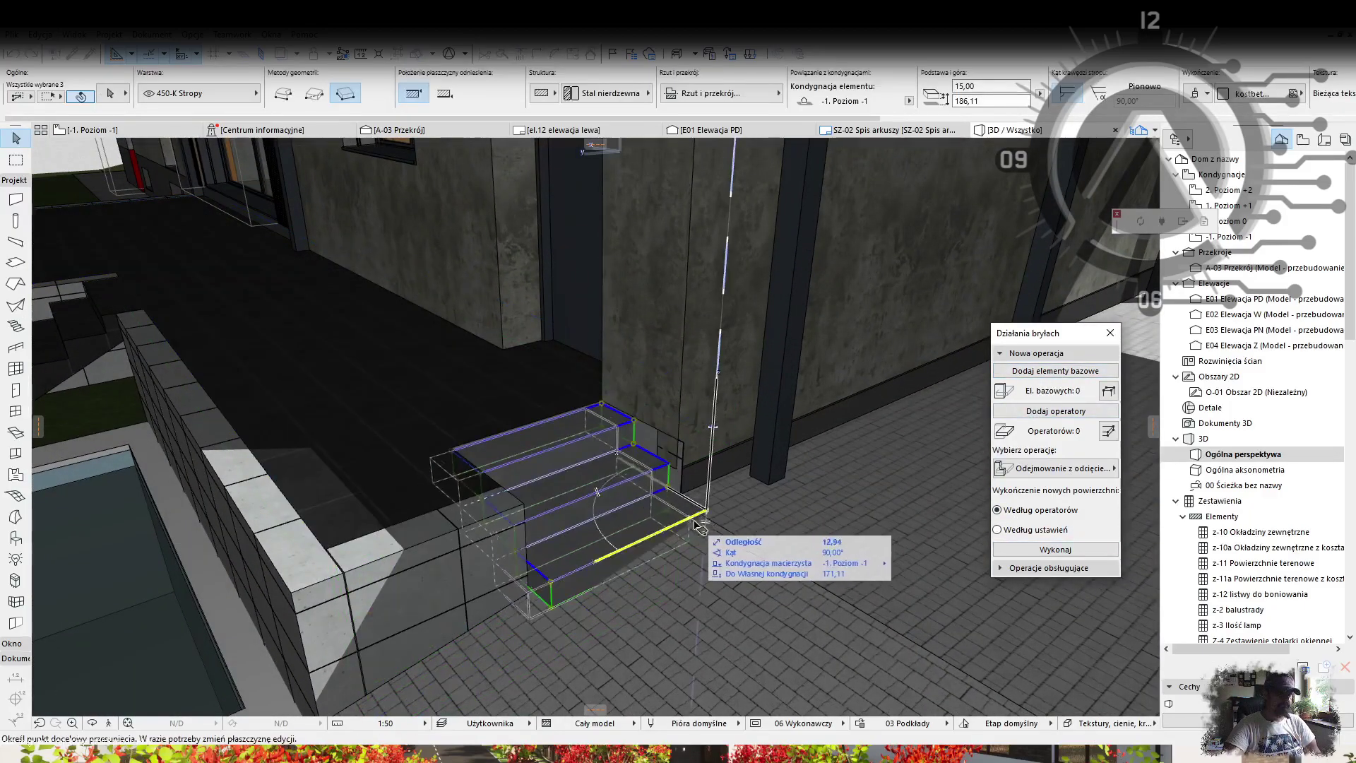
# Step: Try to reposition the three step slabs in the wall opening, and undo those changes
pyautogui.keyDown('shift'); pyautogui.moveTo(705, 514); pyautogui.dragTo(586, 471, button='middle'); pyautogui.keyUp('shift')
pyautogui.click(627, 468)
pyautogui.press('Escape')
pyautogui.keyDown('shift'); pyautogui.moveTo(676, 473); pyautogui.dragTo(658, 498, button='middle'); pyautogui.keyUp('shift')
pyautogui.hotkey('ctrl', 'z')
pyautogui.hotkey('ctrl', 'z')
pyautogui.hotkey('ctrl', 'z')
pyautogui.hotkey('ctrl', 'z')
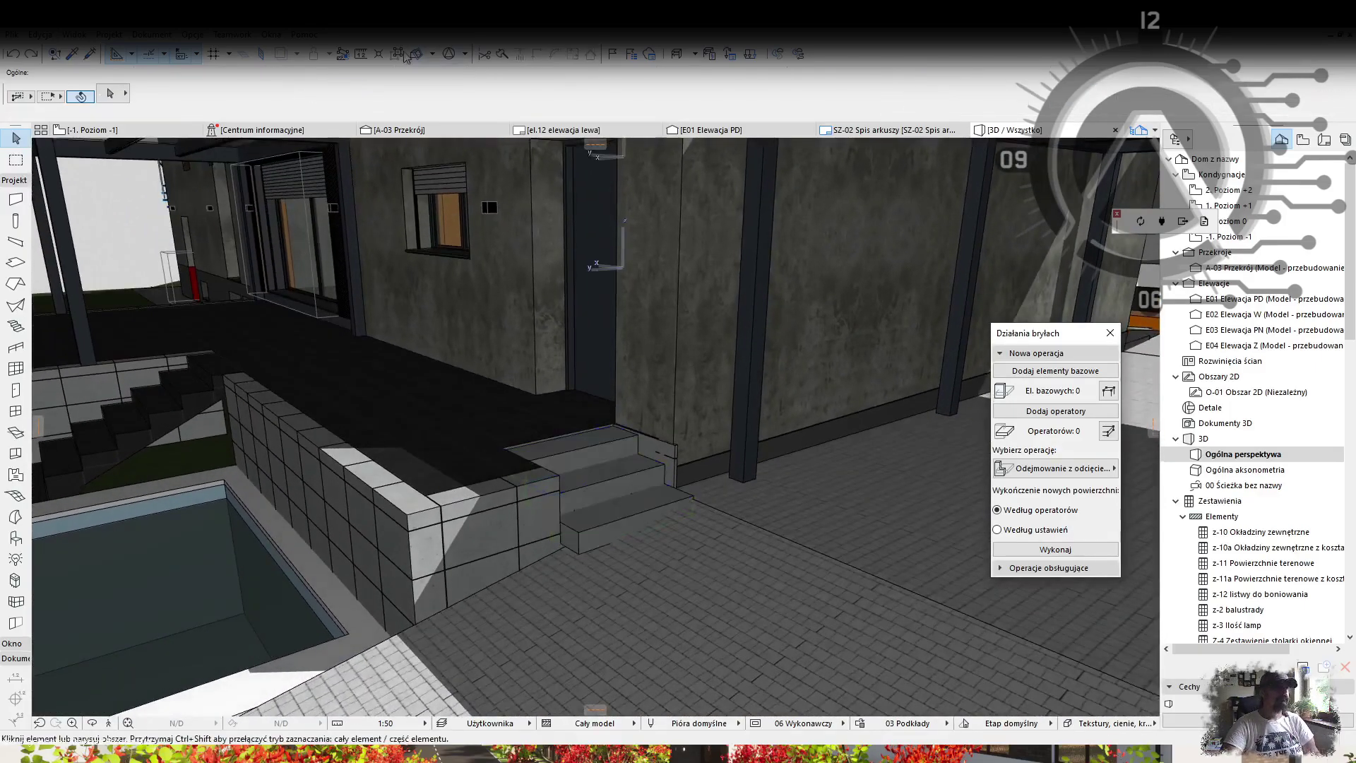
# Step: Offset the lowest step slab vertically by 15 and use it as the operator in a solid subtraction from the adjoining element
pyautogui.click(602, 520)
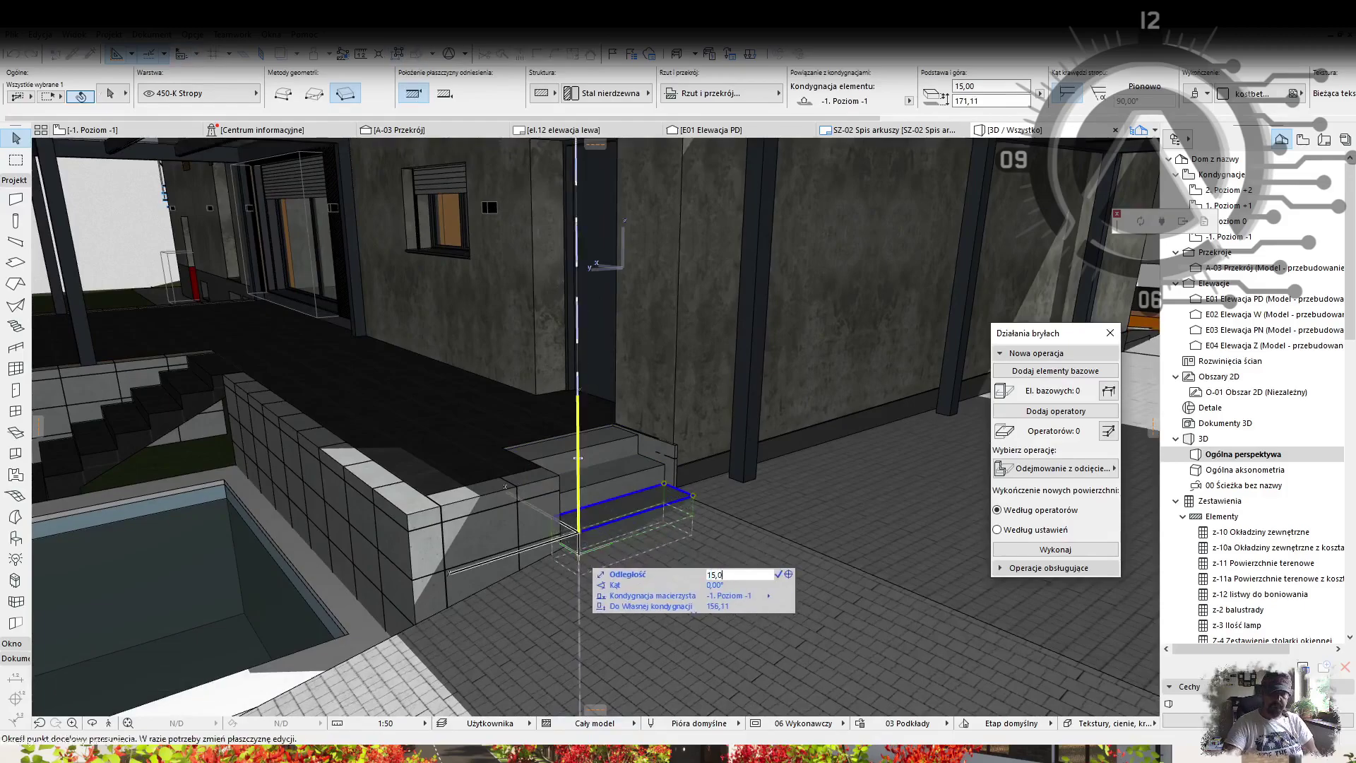
pyautogui.press('Return')
pyautogui.press('Escape')
pyautogui.keyDown('shift'); pyautogui.moveTo(578, 458); pyautogui.dragTo(651, 518, button='middle'); pyautogui.keyUp('shift')
pyautogui.click(651, 518)
pyautogui.click(1049, 411)
pyautogui.click(777, 536)
pyautogui.click(1055, 371)
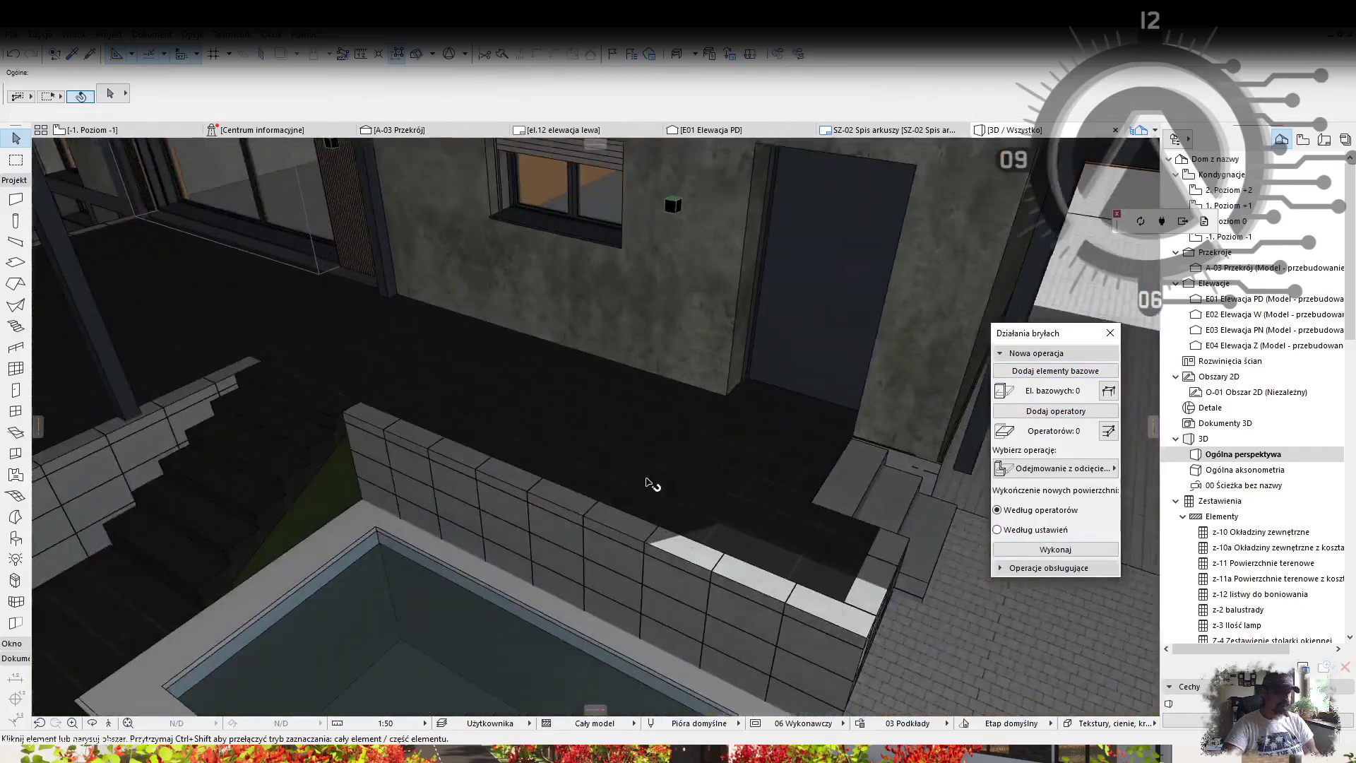
# Step: On the -1. Poziom -1 plan, copy the curtain wall beside the terrace stair to the stair's pool side
pyautogui.press('F2')
pyautogui.press('Escape')
pyautogui.scroll(-5, 705, 432)
pyautogui.scroll(4, 978, 385)
pyautogui.click(875, 194)
pyautogui.hotkey('ctrl', 'shift', 'd')
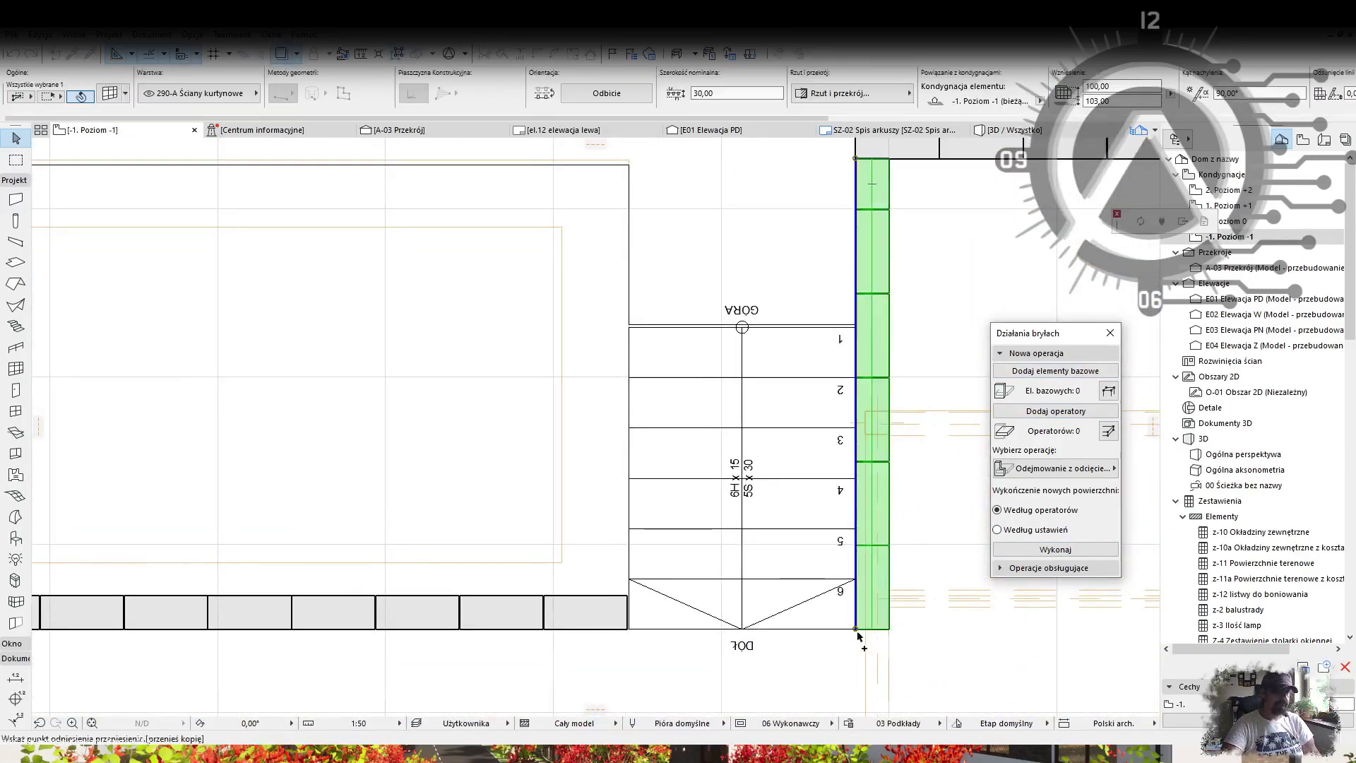
pyautogui.scroll(5, 654, 614)
pyautogui.click(641, 636)
pyautogui.click(631, 636)
# Step: Shorten the copied curtain wall so it ends at the upper edge of the stair
pyautogui.scroll(-5, 663, 515)
pyautogui.moveTo(713, 233); pyautogui.dragTo(625, 508, button='middle')
pyautogui.click(557, 350)
pyautogui.click(558, 550)
# Step: Set the terrace stair's width to 136 so it fits between the two curtain walls
pyautogui.scroll(-3, 736, 295)
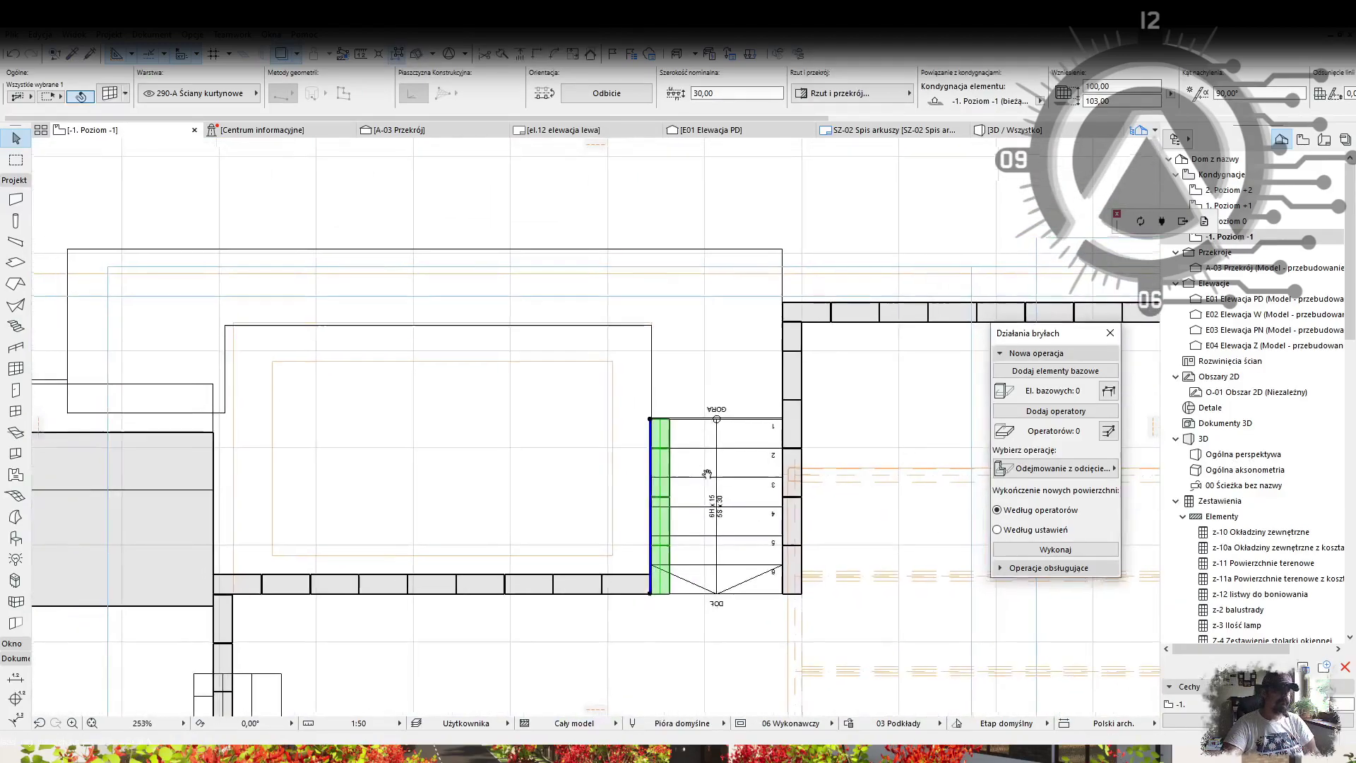
pyautogui.click(743, 545)
pyautogui.write('50')
pyautogui.press('Return')
pyautogui.scroll(12, 680, 460)
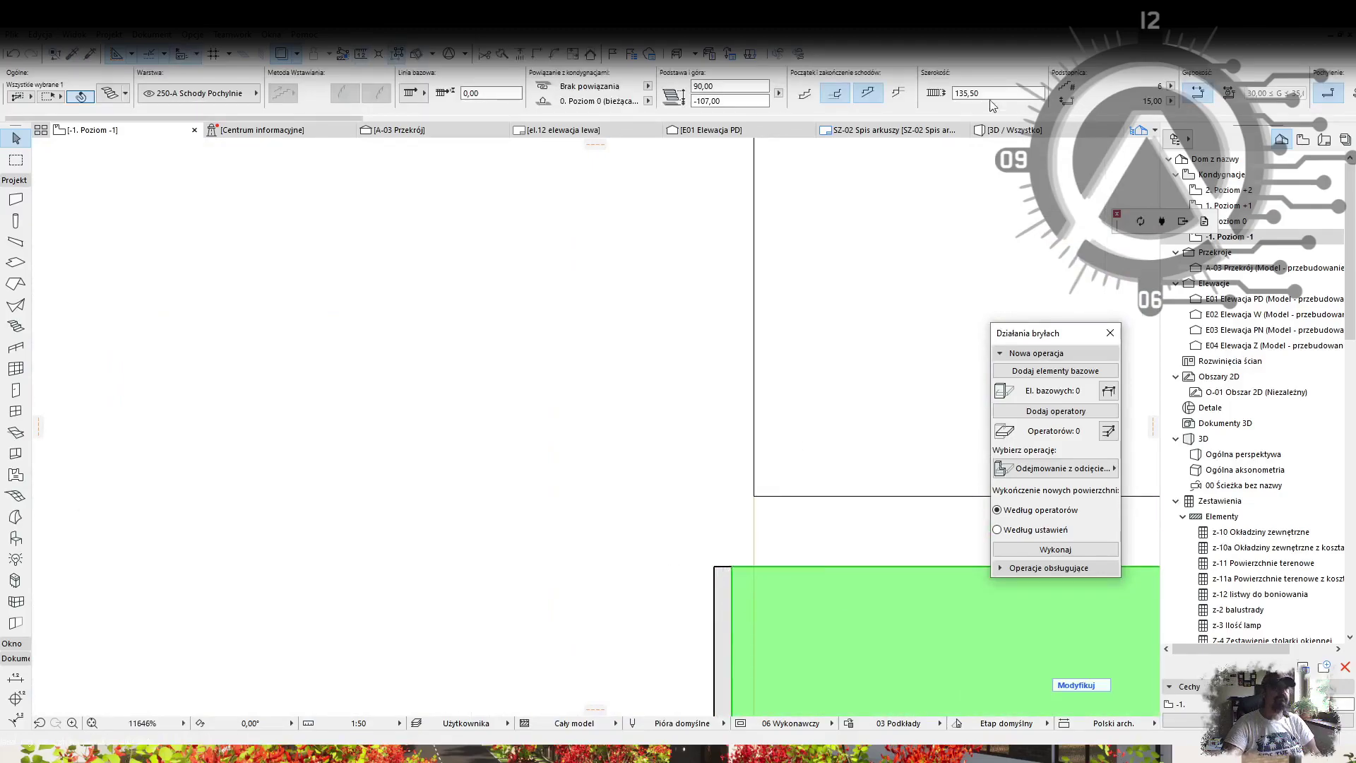
pyautogui.write('6')
pyautogui.press('Return')
pyautogui.press('Escape')
# Step: Try to subtract the stair from the copied curtain wall with a solid operation in 3D
pyautogui.click(817, 281)
pyautogui.click(1003, 130)
pyautogui.press('Escape')
pyautogui.scroll(-5, 598, 466)
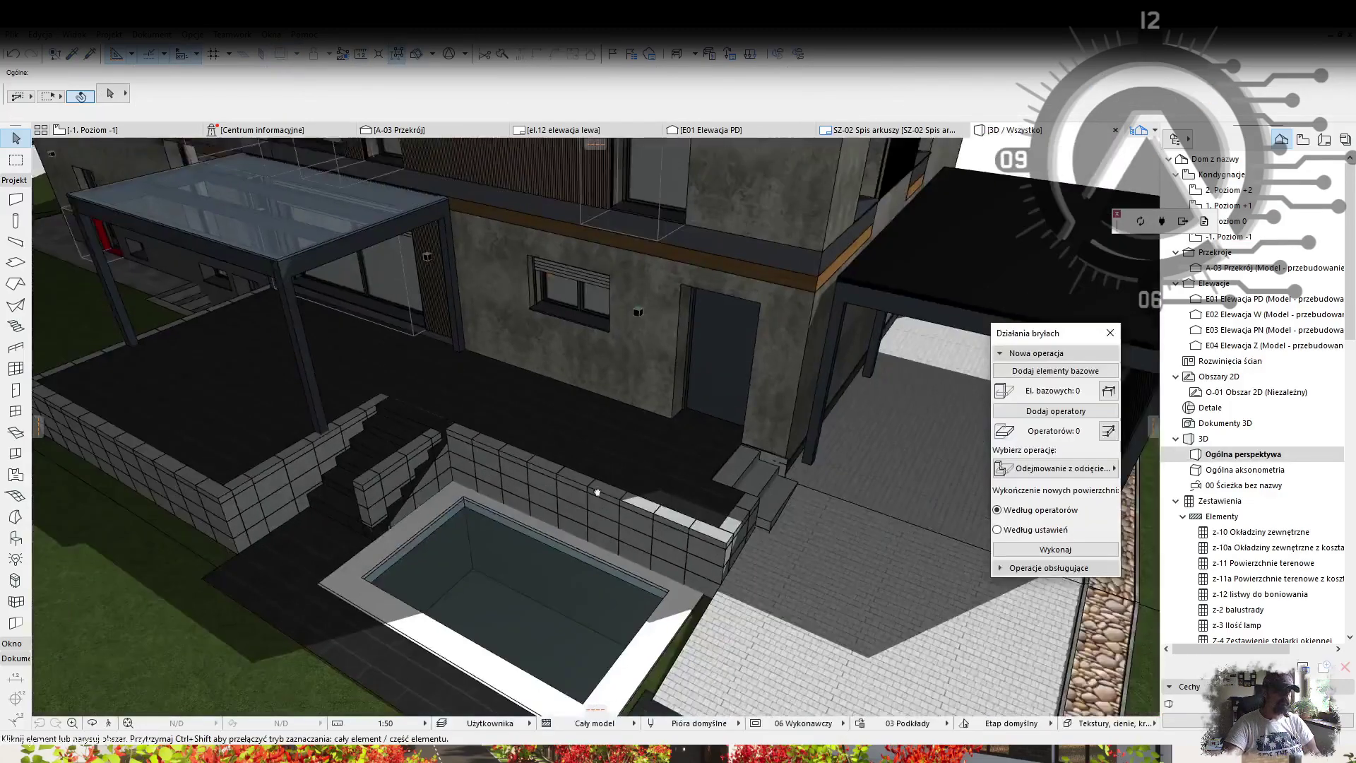
pyautogui.scroll(5, 596, 490)
pyautogui.keyDown('shift'); pyautogui.moveTo(564, 395); pyautogui.dragTo(536, 409, button='middle'); pyautogui.keyUp('shift')
pyautogui.click(536, 408)
pyautogui.click(1035, 371)
pyautogui.click(728, 452)
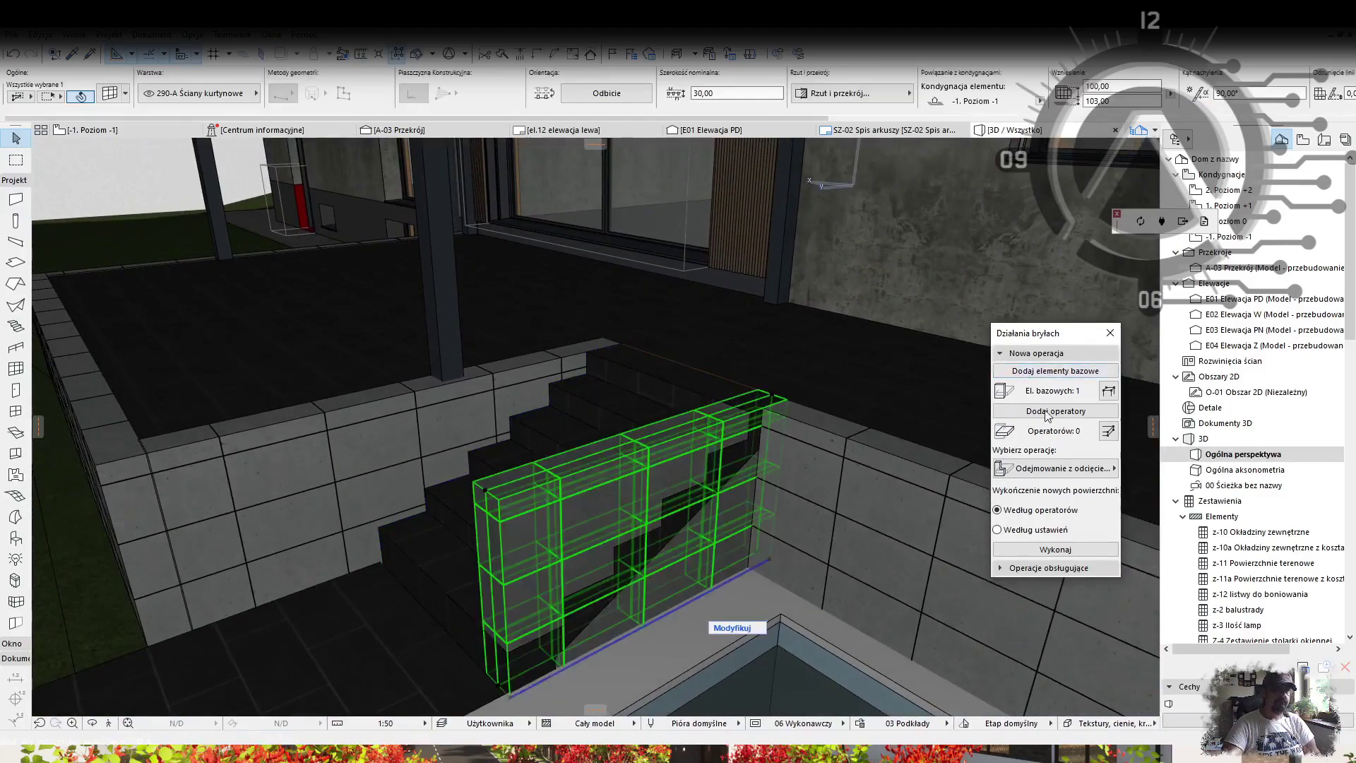
pyautogui.click(655, 419)
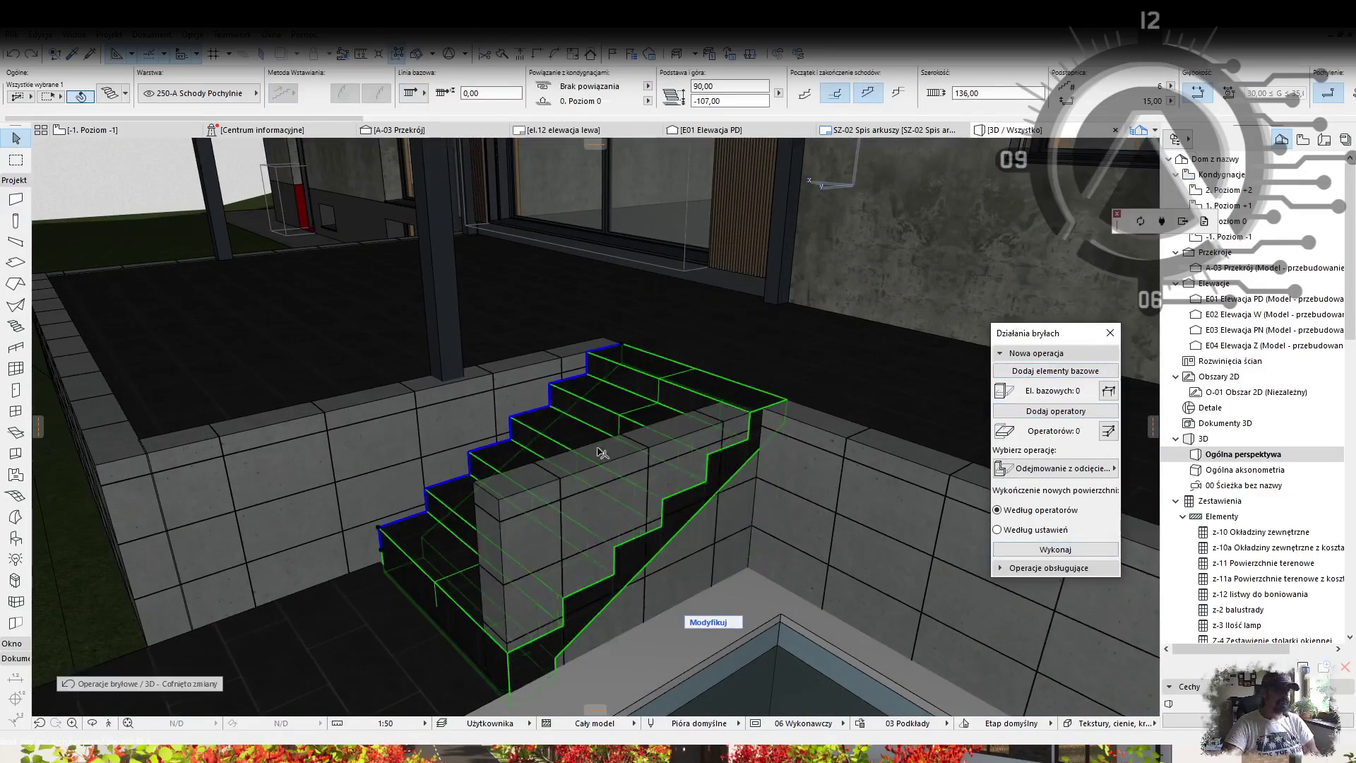
# Step: Run the solid subtraction with the copied curtain wall as target and the terrace stair as operator
pyautogui.click(728, 434)
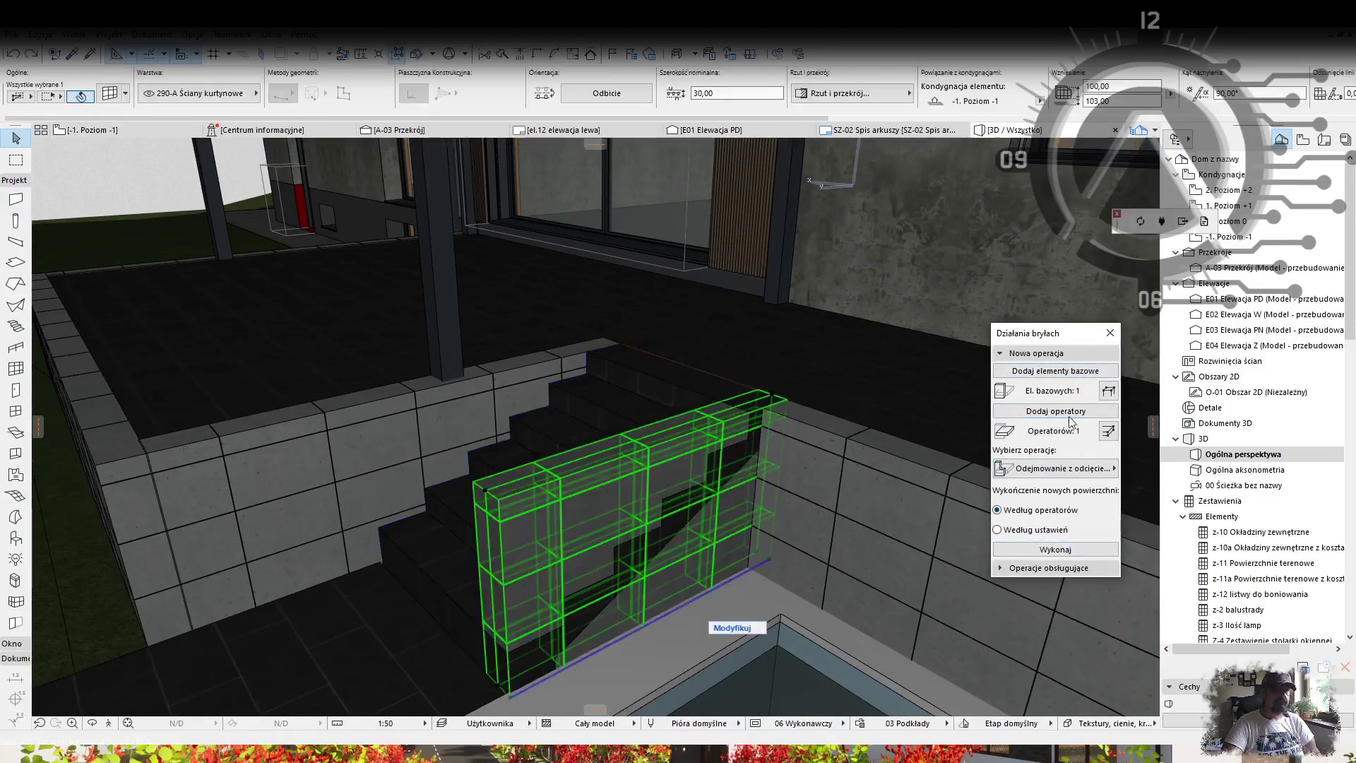
pyautogui.click(611, 412)
pyautogui.click(1091, 413)
pyautogui.click(576, 511)
pyautogui.click(1089, 370)
pyautogui.click(1055, 550)
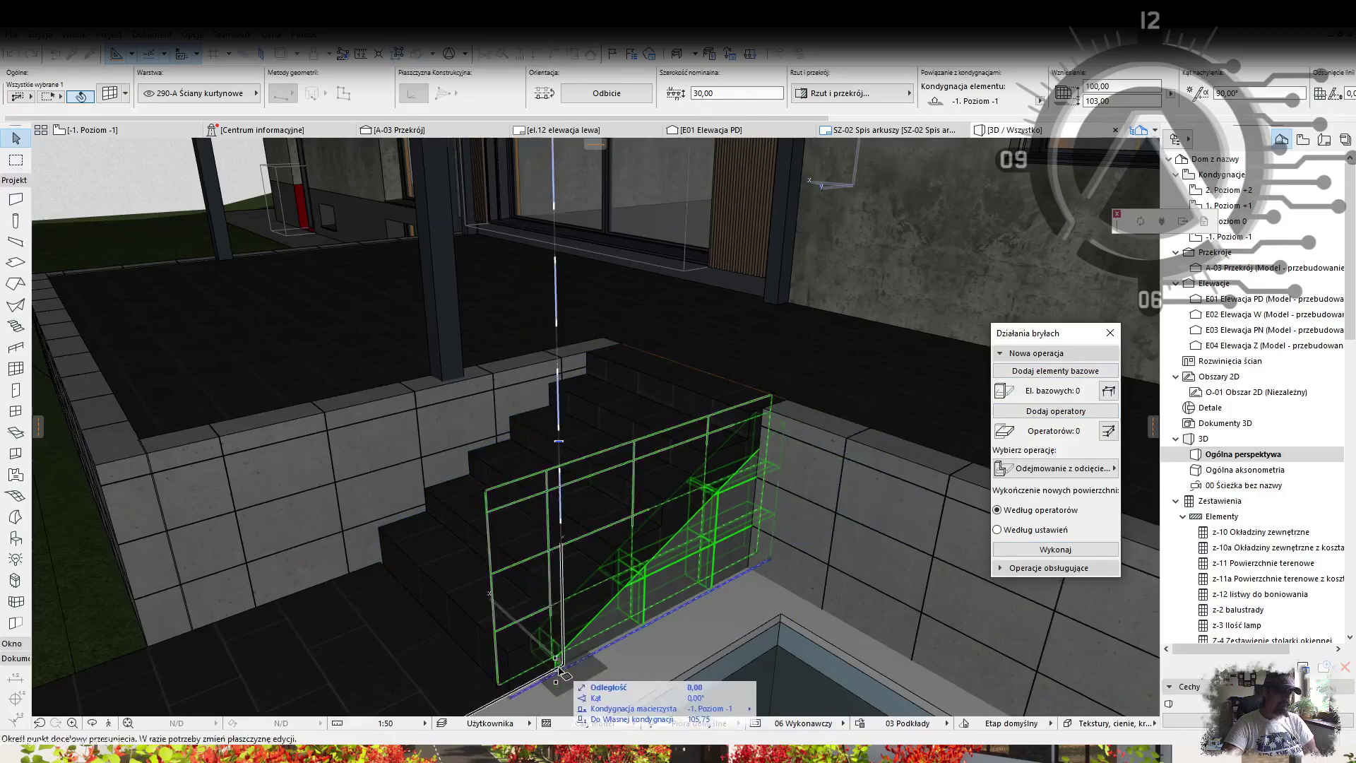
# Step: Move the lower end of the copied curtain wall's reference line inward along the stair
pyautogui.press('Escape')
pyautogui.click(500, 579)
pyautogui.click(507, 695)
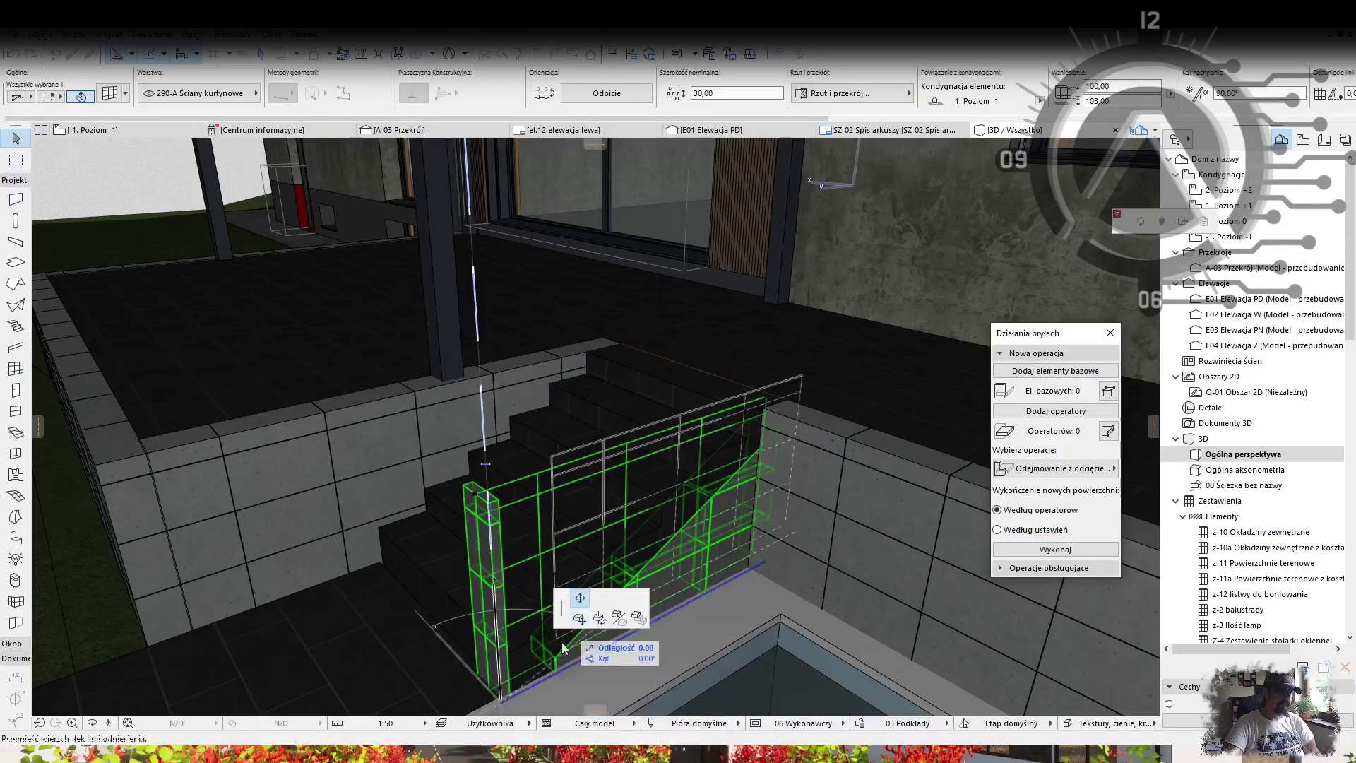
pyautogui.click(624, 563)
pyautogui.press('Escape')
# Step: Export the 3D model over the existing Datasmith file and update the import in Twinmotion
pyautogui.scroll(-3, 653, 485)
pyautogui.scroll(-3, 656, 487)
pyautogui.keyDown('shift'); pyautogui.moveTo(656, 486); pyautogui.dragTo(579, 536, button='middle'); pyautogui.keyUp('shift')
pyautogui.click(1181, 223)
pyautogui.doubleClick(464, 362)
pyautogui.click(722, 384)
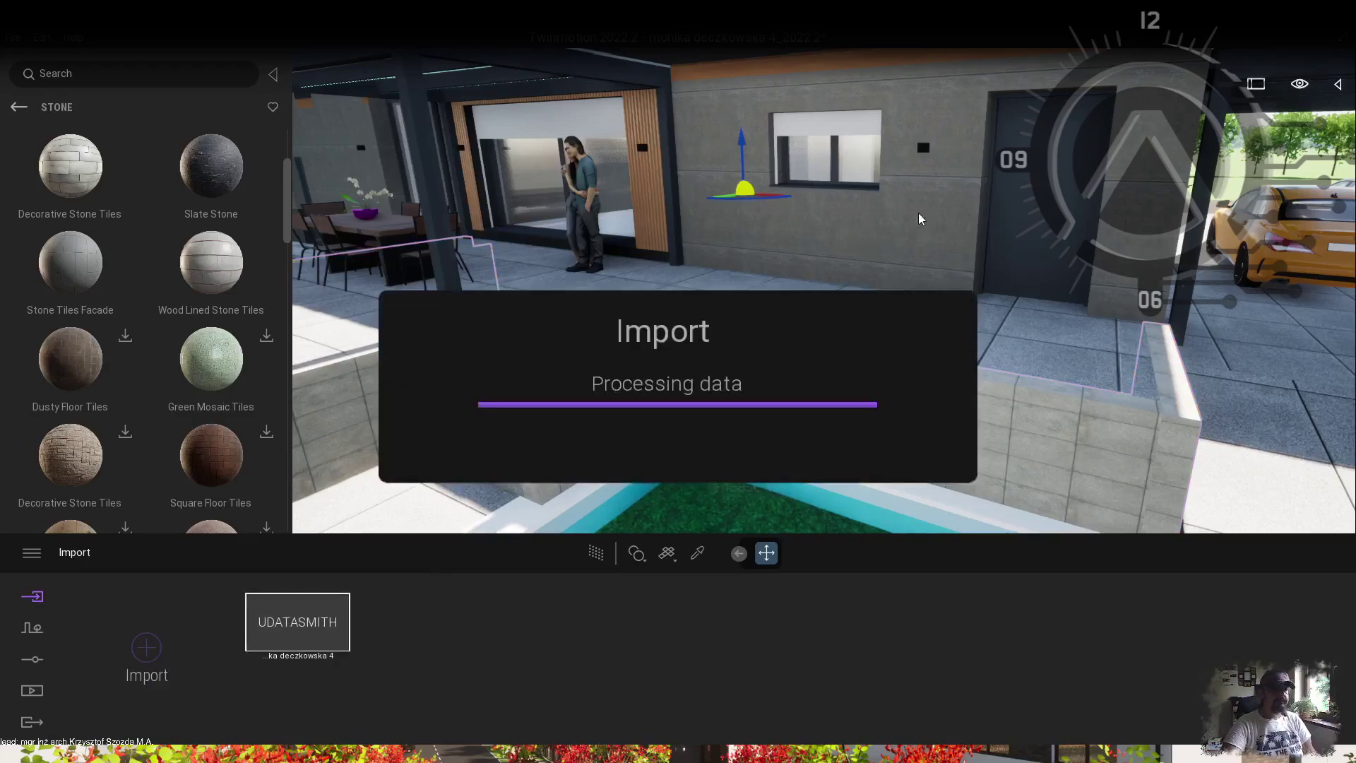
# Step: Apply the user library material Object_Brukbet_Logo_multigran_biały to the driveway paving
pyautogui.scroll(-3, 897, 422)
pyautogui.scroll(4, 861, 309)
pyautogui.scroll(-4, 862, 309)
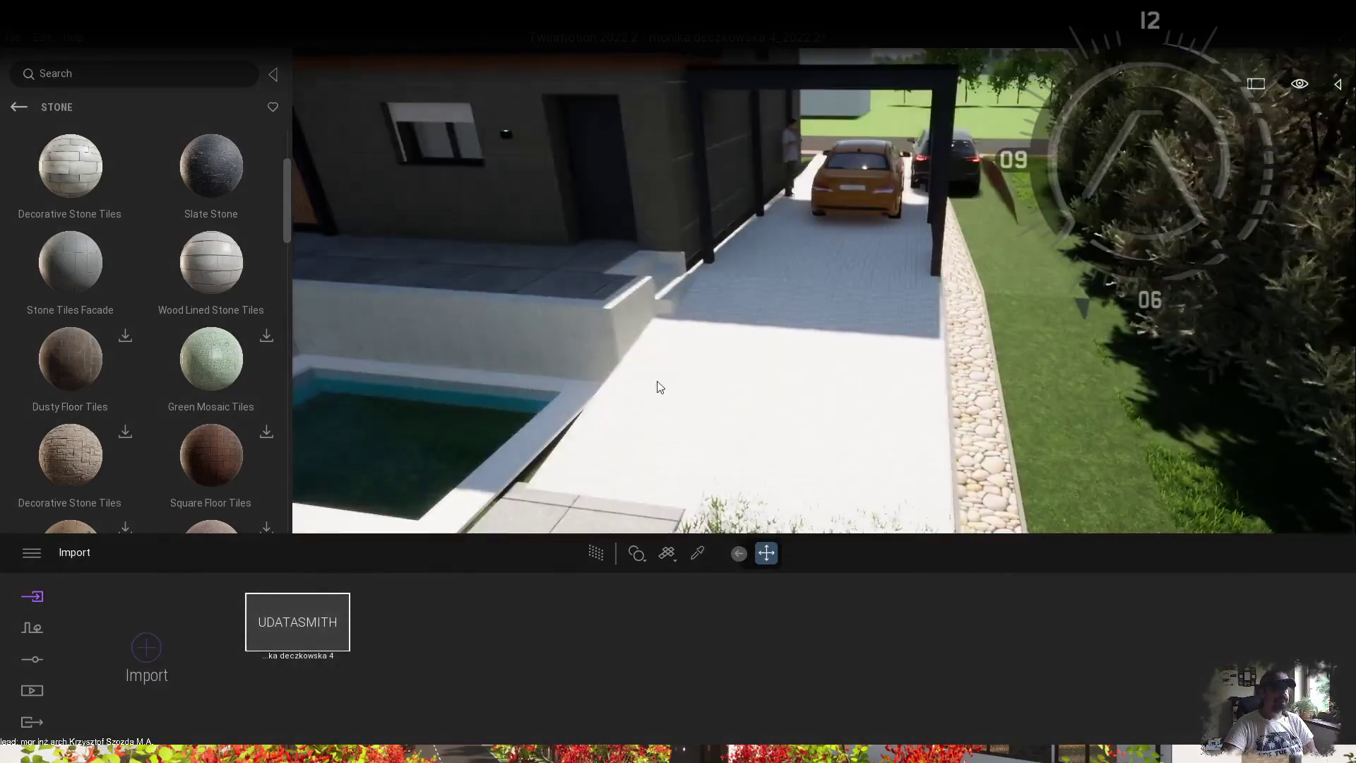
pyautogui.click(19, 108)
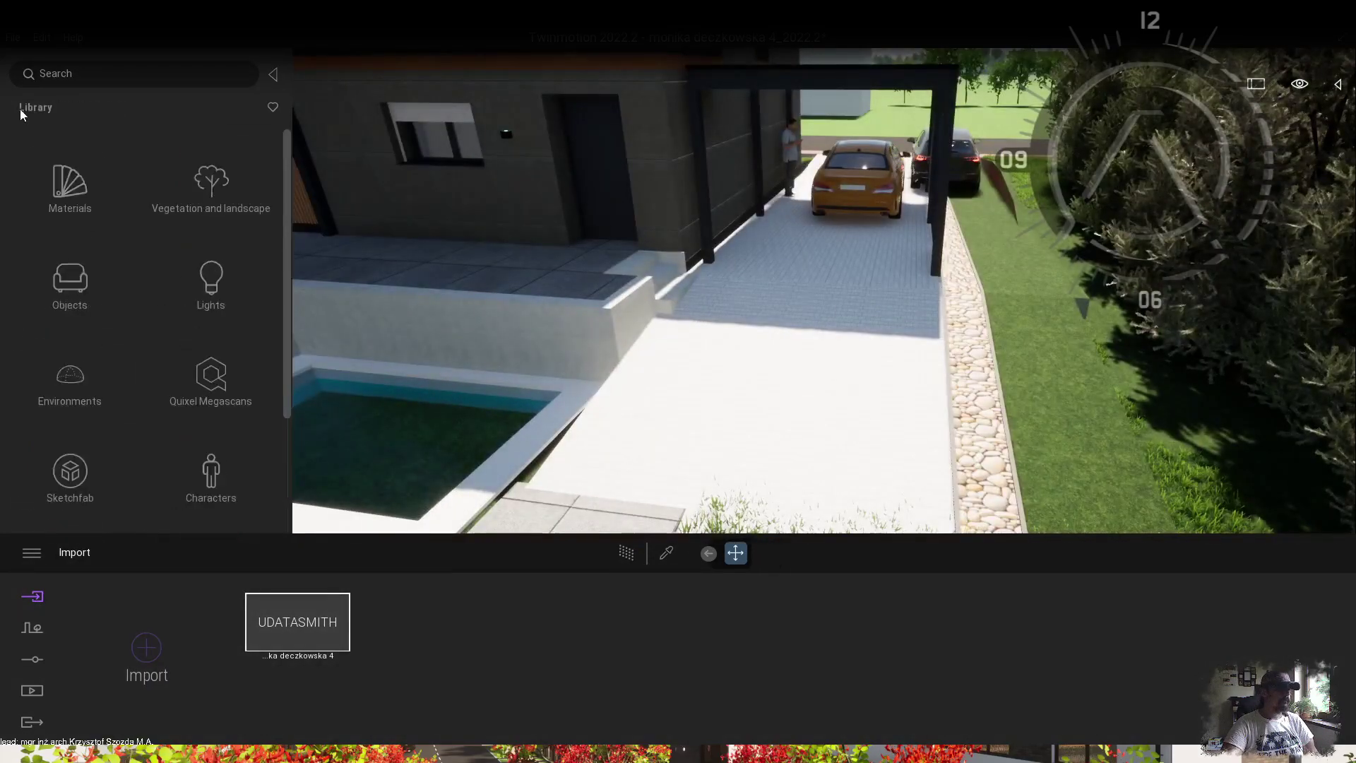
pyautogui.scroll(-3, 162, 318)
pyautogui.click(210, 488)
pyautogui.scroll(-10, 210, 423)
pyautogui.moveTo(78, 475); pyautogui.dragTo(663, 444)
pyautogui.scroll(-3, 663, 443)
pyautogui.moveTo(689, 423); pyautogui.dragTo(783, 290, button='middle')
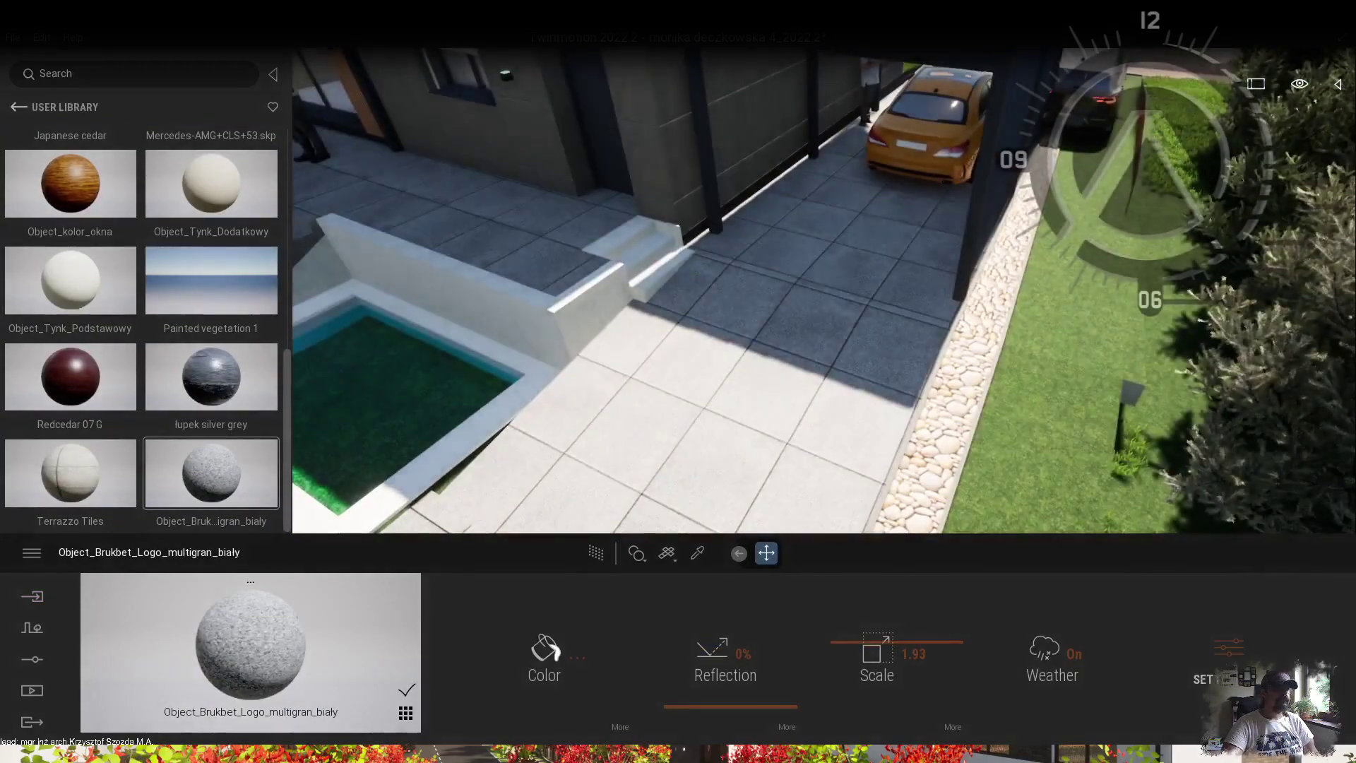
# Step: Apply the Megascans Beach Pebbles surface to the gravel strip beside the driveway and set its scale to 3.13
pyautogui.click(35, 114)
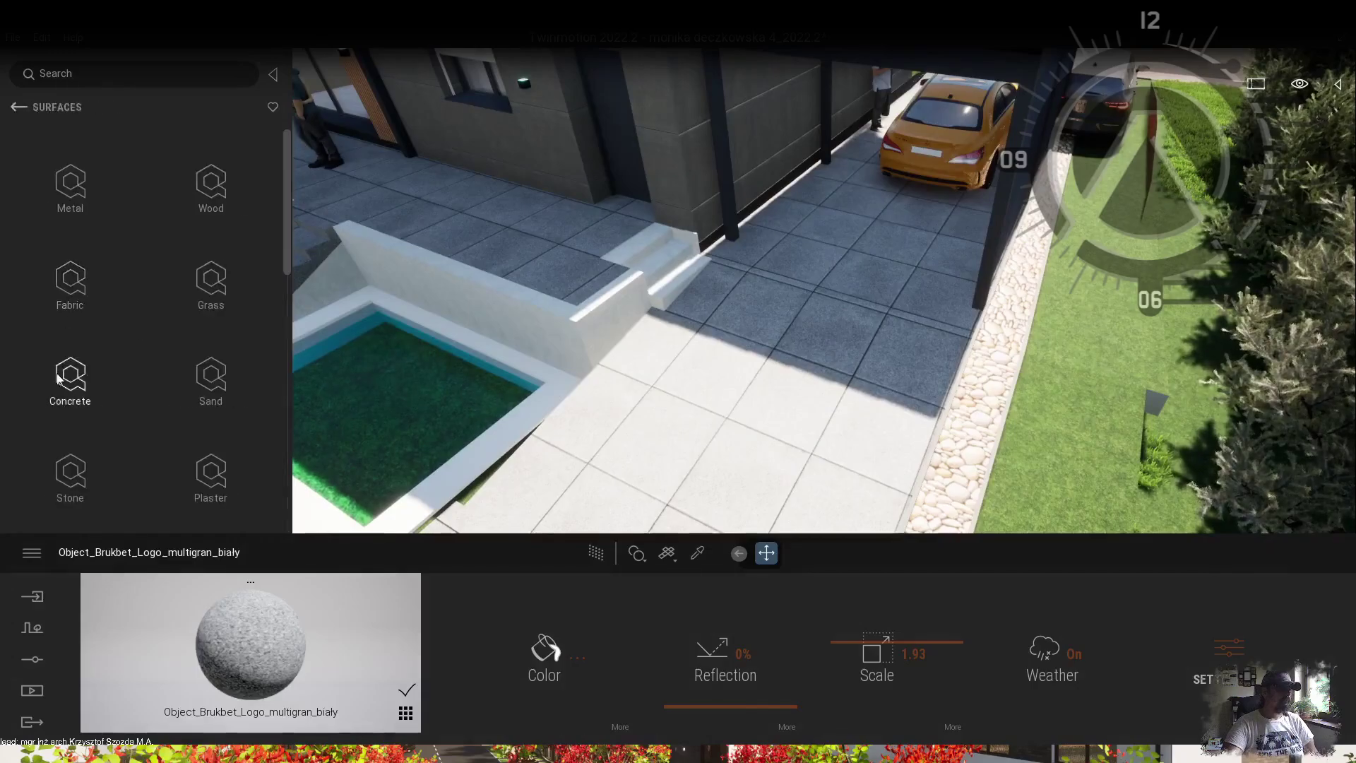
pyautogui.click(60, 478)
pyautogui.moveTo(70, 164); pyautogui.dragTo(950, 423)
pyautogui.scroll(3, 950, 424)
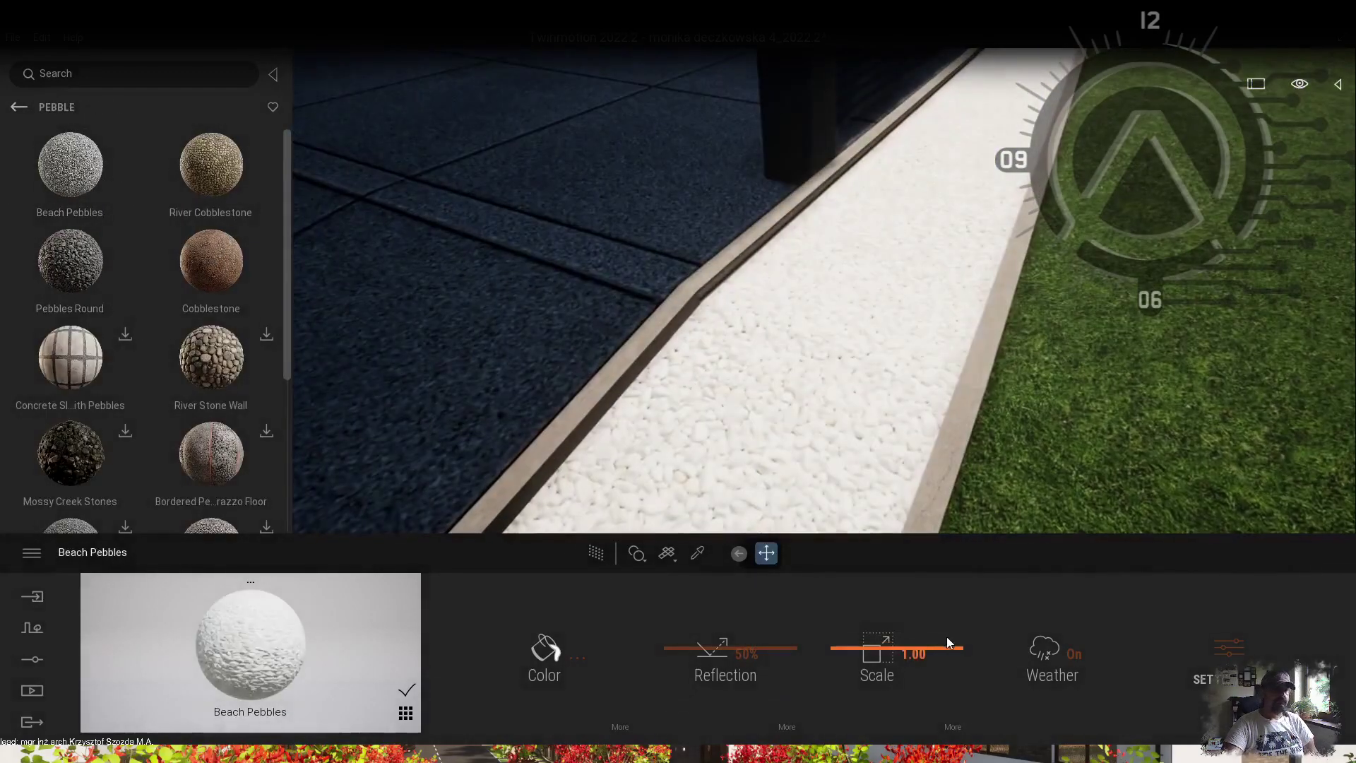
pyautogui.moveTo(947, 644); pyautogui.dragTo(947, 634)
# Step: Delete the whole 2020 Volkswagen Golf GTI model from the scene
pyautogui.scroll(-3, 916, 241)
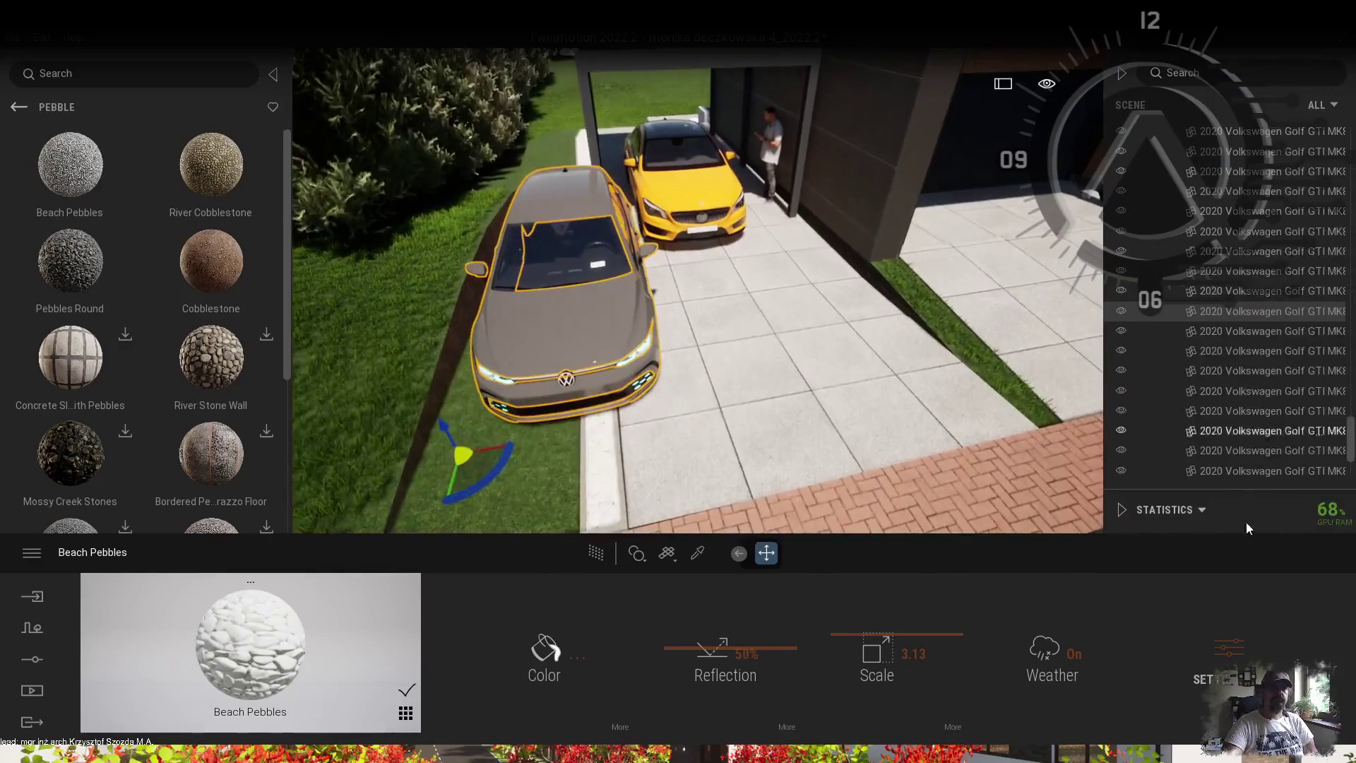
pyautogui.moveTo(1349, 435)
pyautogui.mouseDown()
pyautogui.moveTo(1347, 360)
pyautogui.moveTo(1345, 423)
pyautogui.mouseUp()
pyautogui.rightClick(1261, 338)
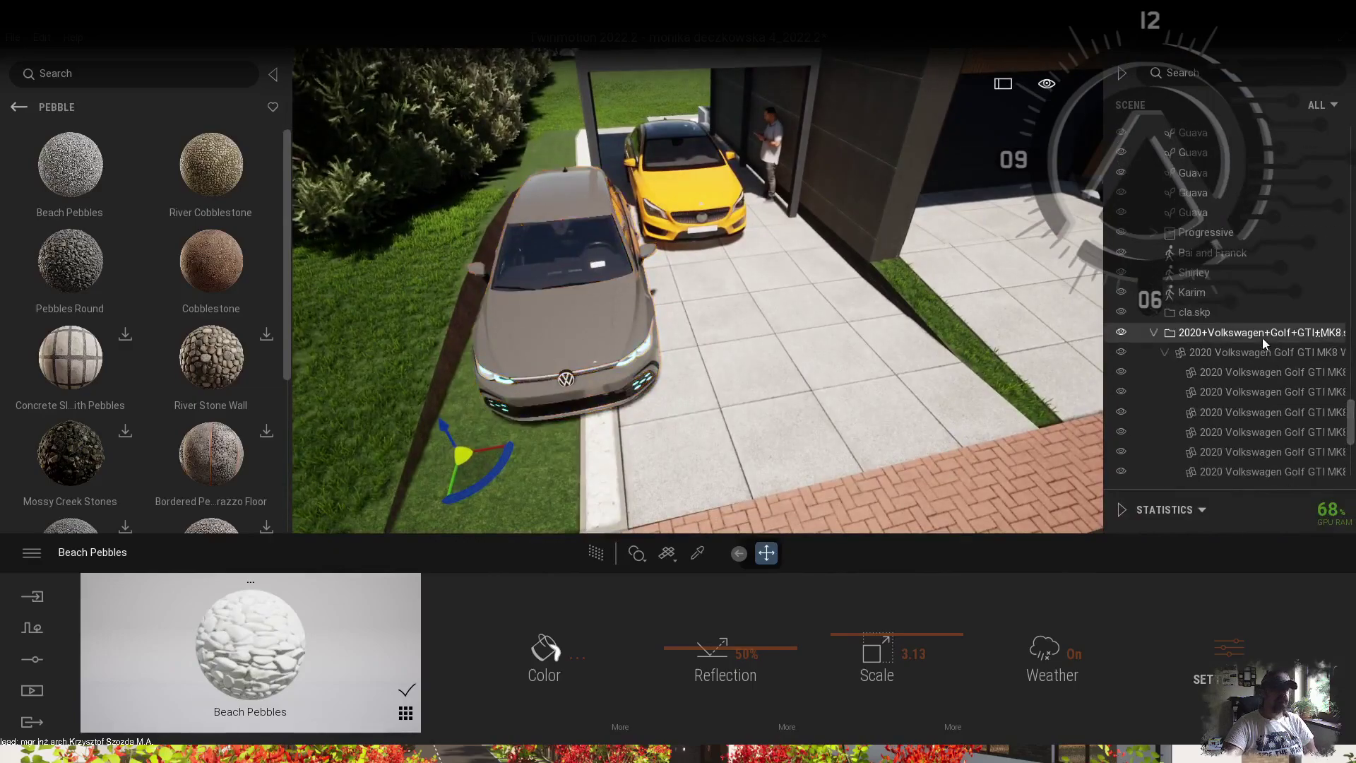
pyautogui.click(1165, 542)
# Step: Plant Reed grass 3 and Nasturtium 2 in a row along the grass strip beside the carport and driveway
pyautogui.click(18, 107)
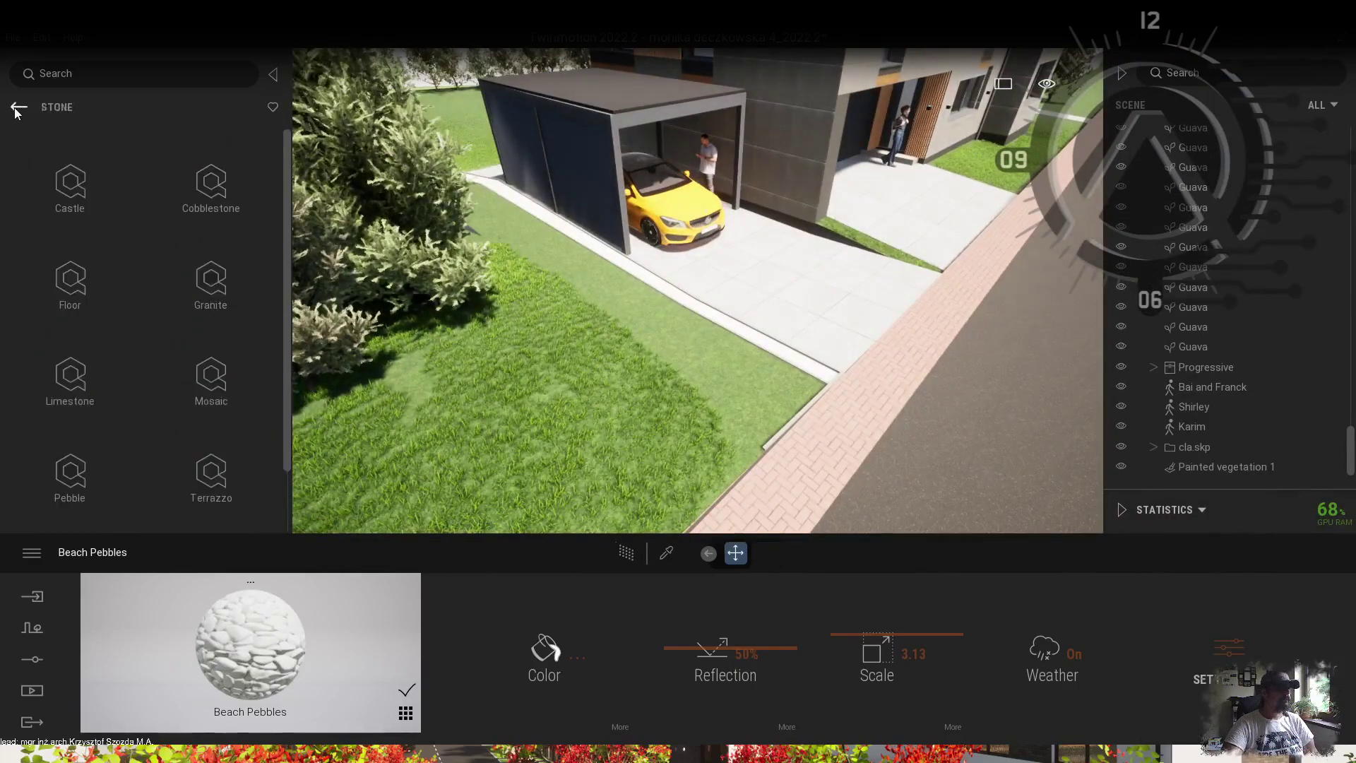
pyautogui.click(72, 282)
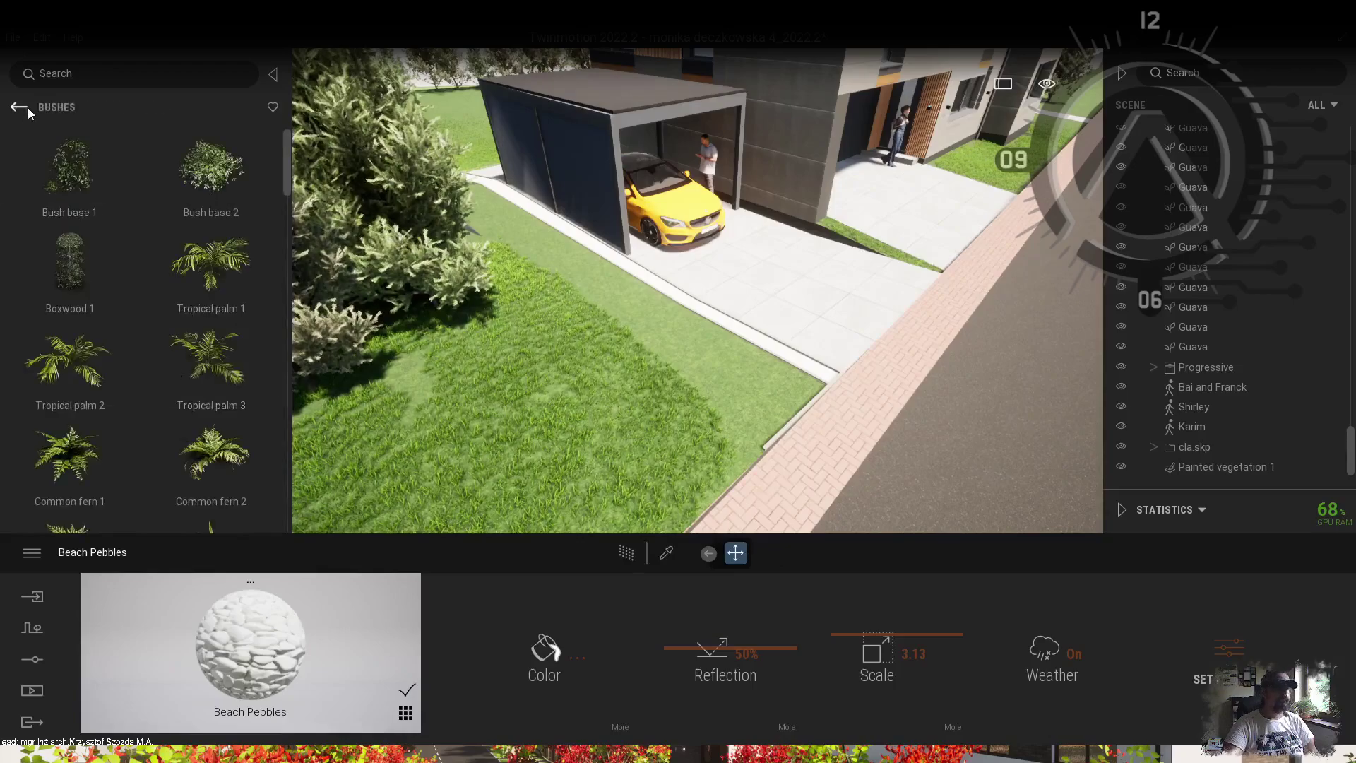
pyautogui.scroll(-15, 129, 262)
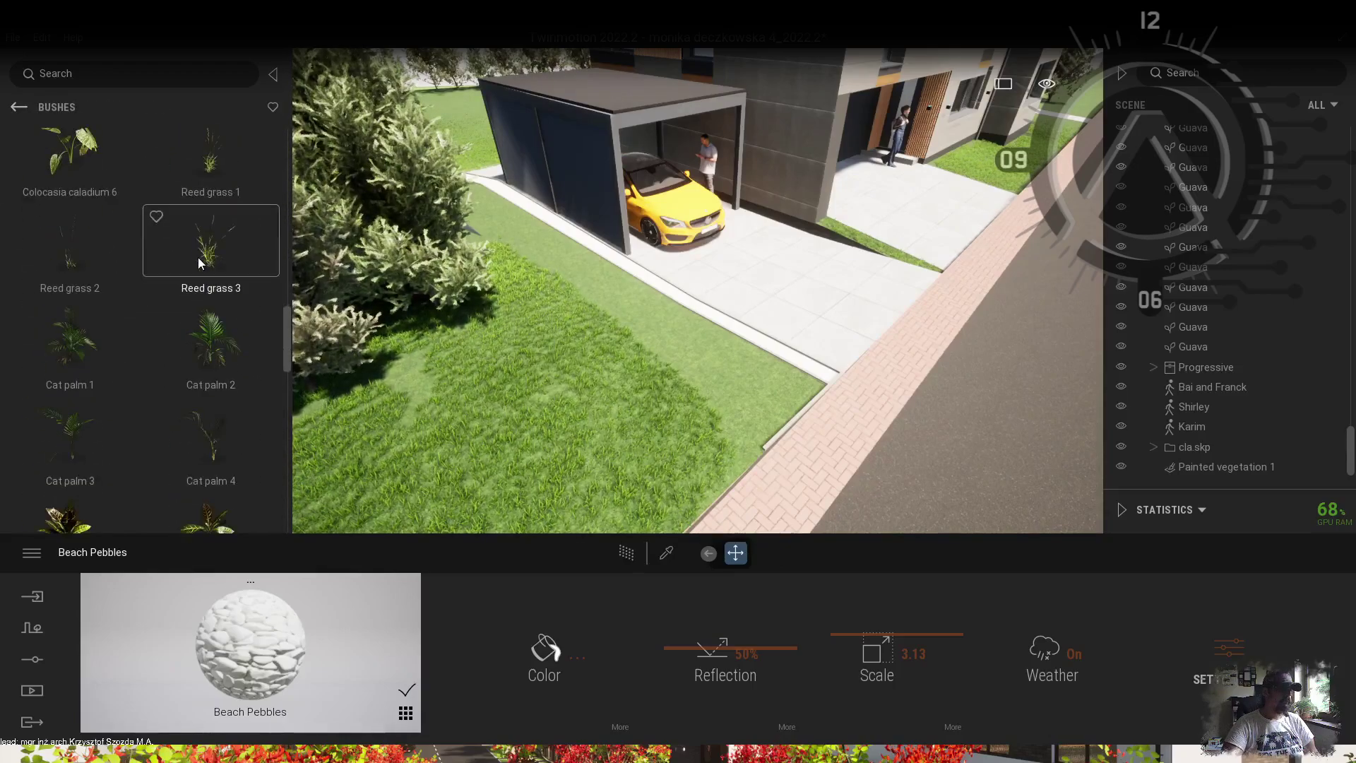
pyautogui.click(629, 295)
pyautogui.moveTo(620, 295); pyautogui.dragTo(464, 308, button='right')
pyautogui.click(464, 307)
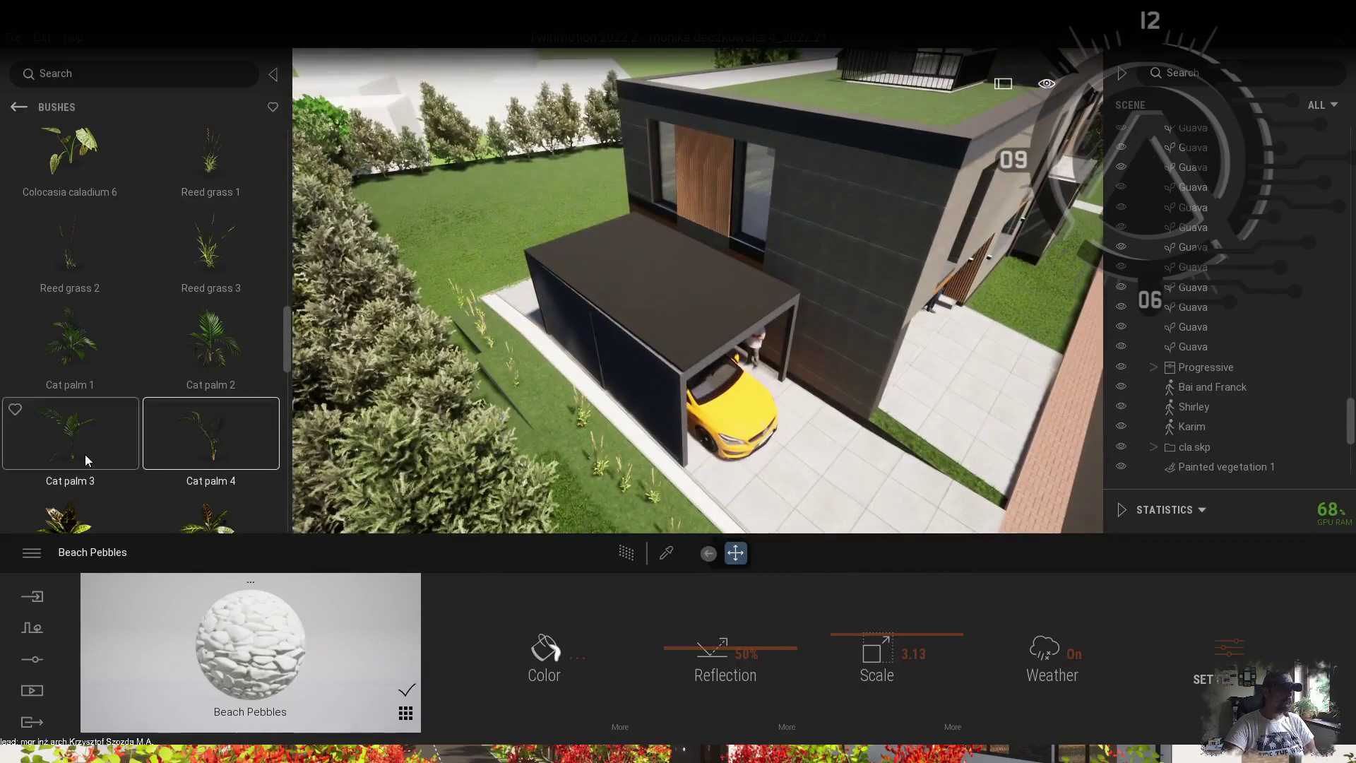
pyautogui.moveTo(724, 471); pyautogui.dragTo(632, 414, button='middle')
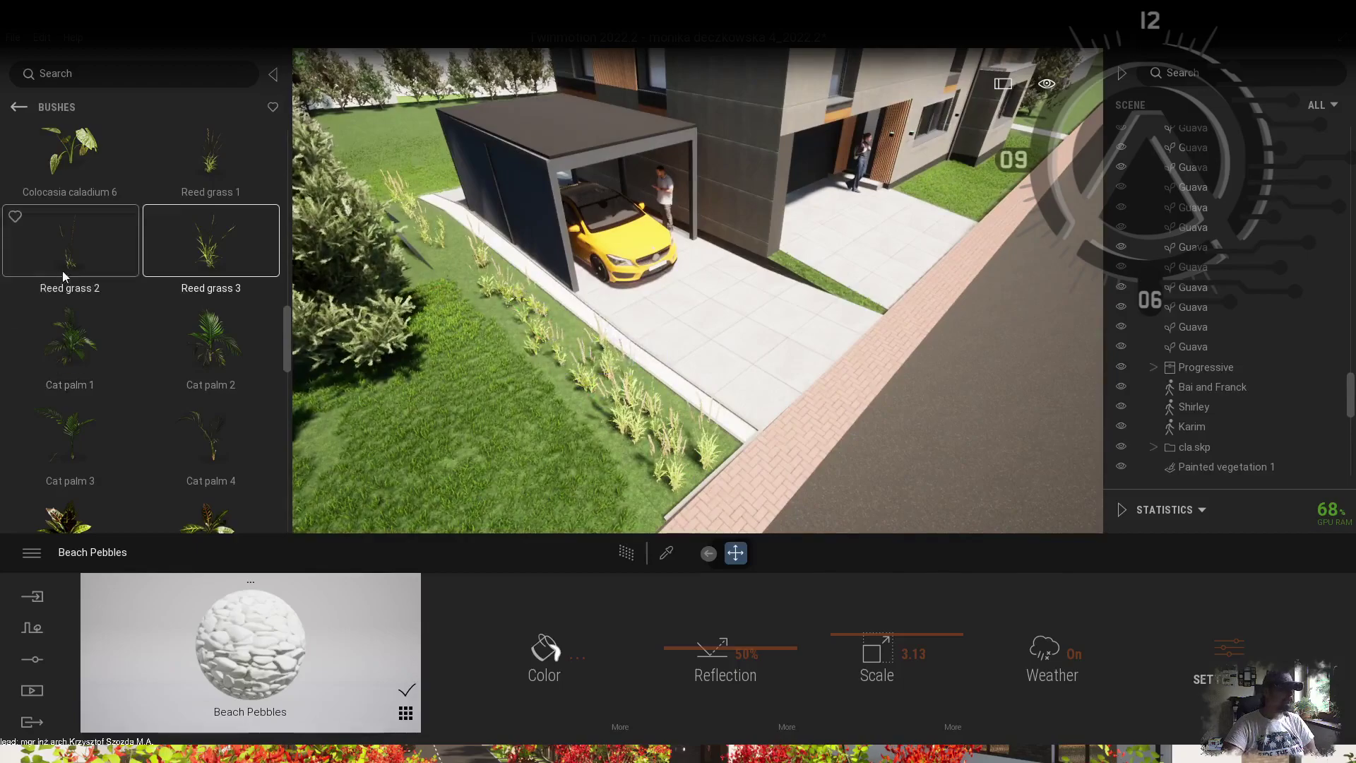
pyautogui.scroll(-10, 205, 358)
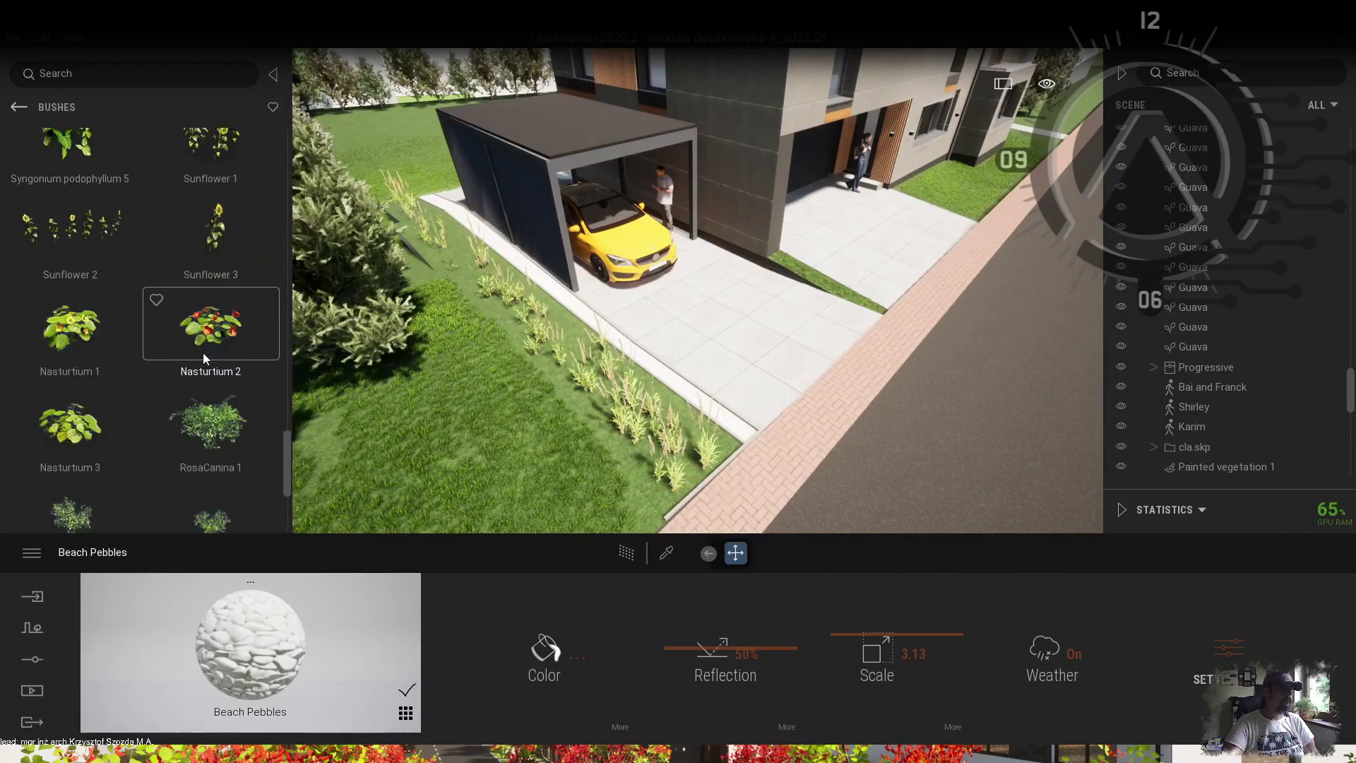
pyautogui.scroll(-1, 222, 336)
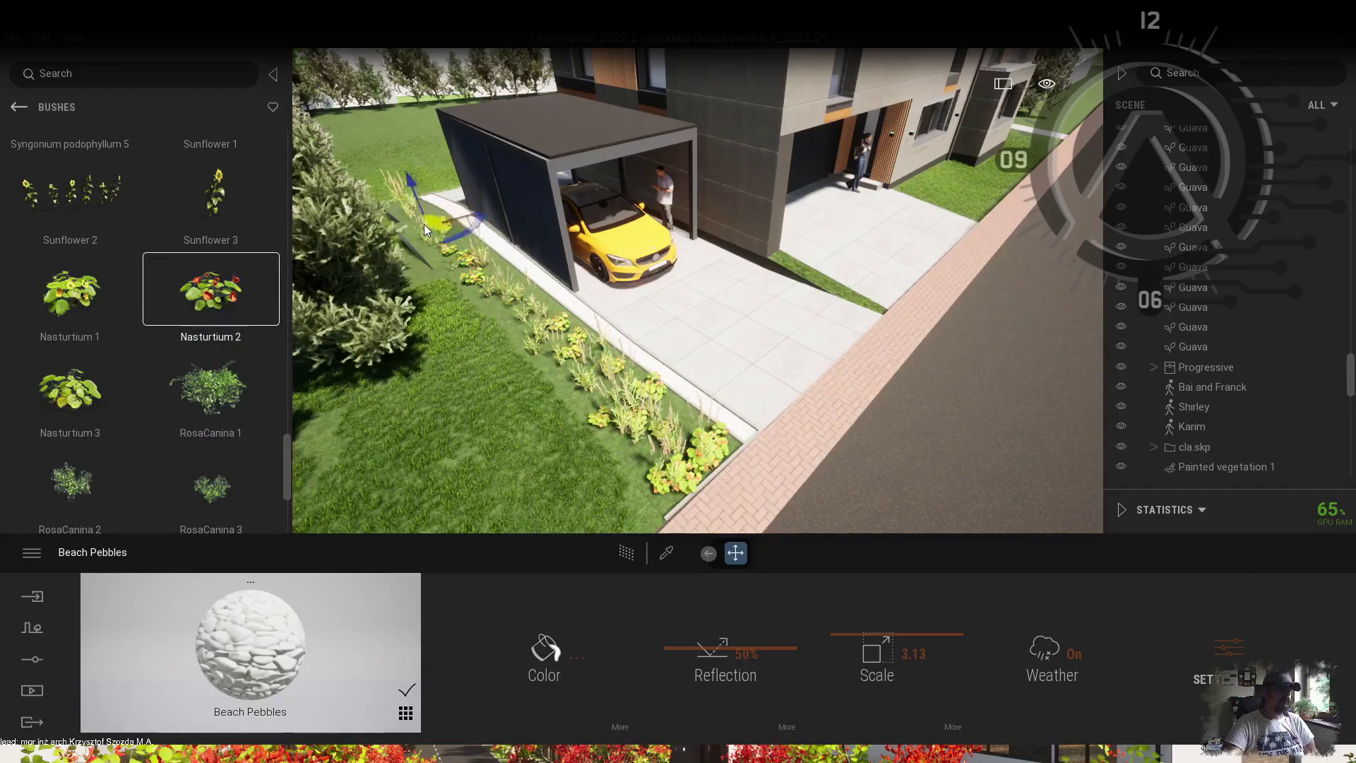
# Step: Choose Yarrows from the grass and flowers library and plant them at the street end of the bed beside the driveway
pyautogui.scroll(10, 161, 243)
pyautogui.click(22, 106)
pyautogui.click(73, 480)
pyautogui.click(19, 107)
pyautogui.click(99, 466)
pyautogui.scroll(-5, 181, 358)
pyautogui.click(18, 106)
pyautogui.click(204, 308)
pyautogui.scroll(-10, 240, 338)
pyautogui.click(78, 377)
pyautogui.scroll(3, 654, 468)
pyautogui.scroll(-2, 644, 411)
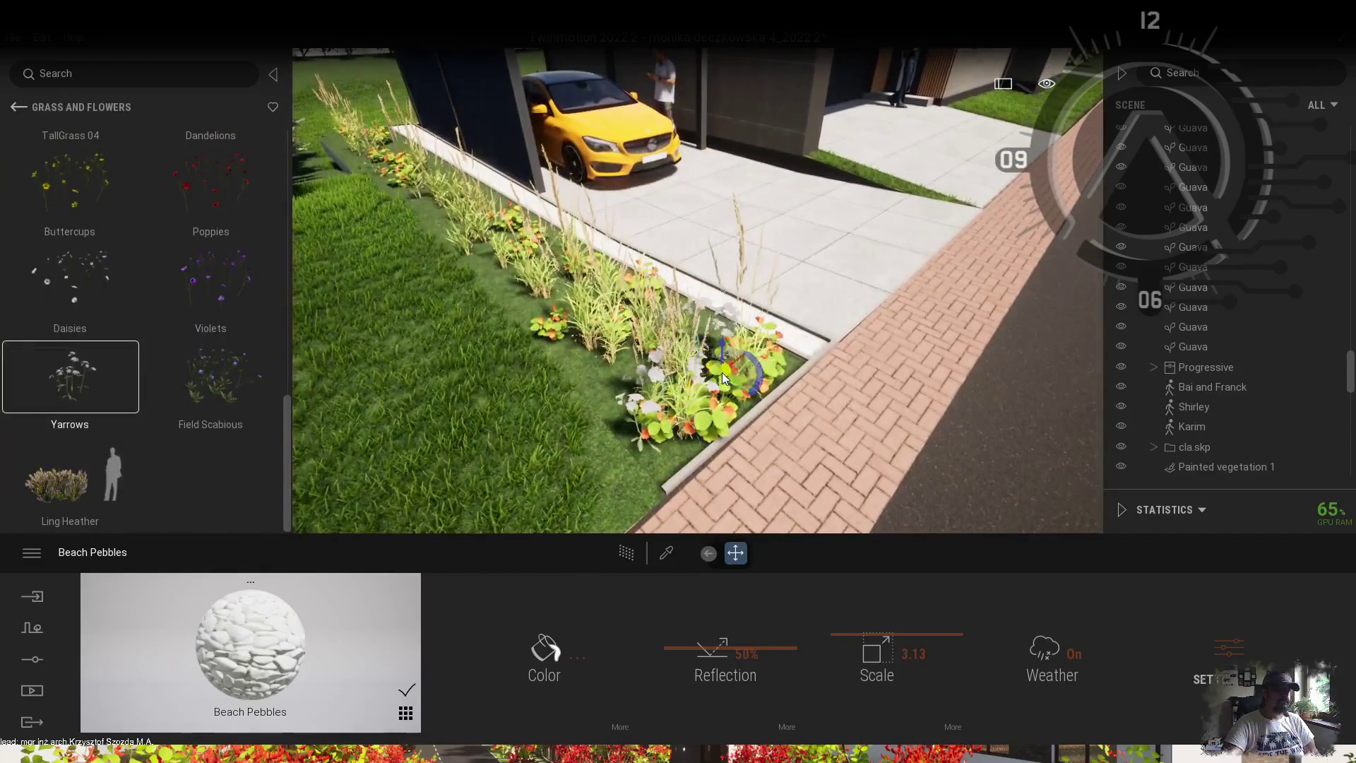
# Step: Plant a cluster of Yarrows at the garden end of the bed, beside the rear paving
pyautogui.moveTo(569, 304); pyautogui.dragTo(671, 473, button='middle')
pyautogui.keyDown('shift'); pyautogui.moveTo(522, 360); pyautogui.dragTo(554, 488, button='middle'); pyautogui.keyUp('shift')
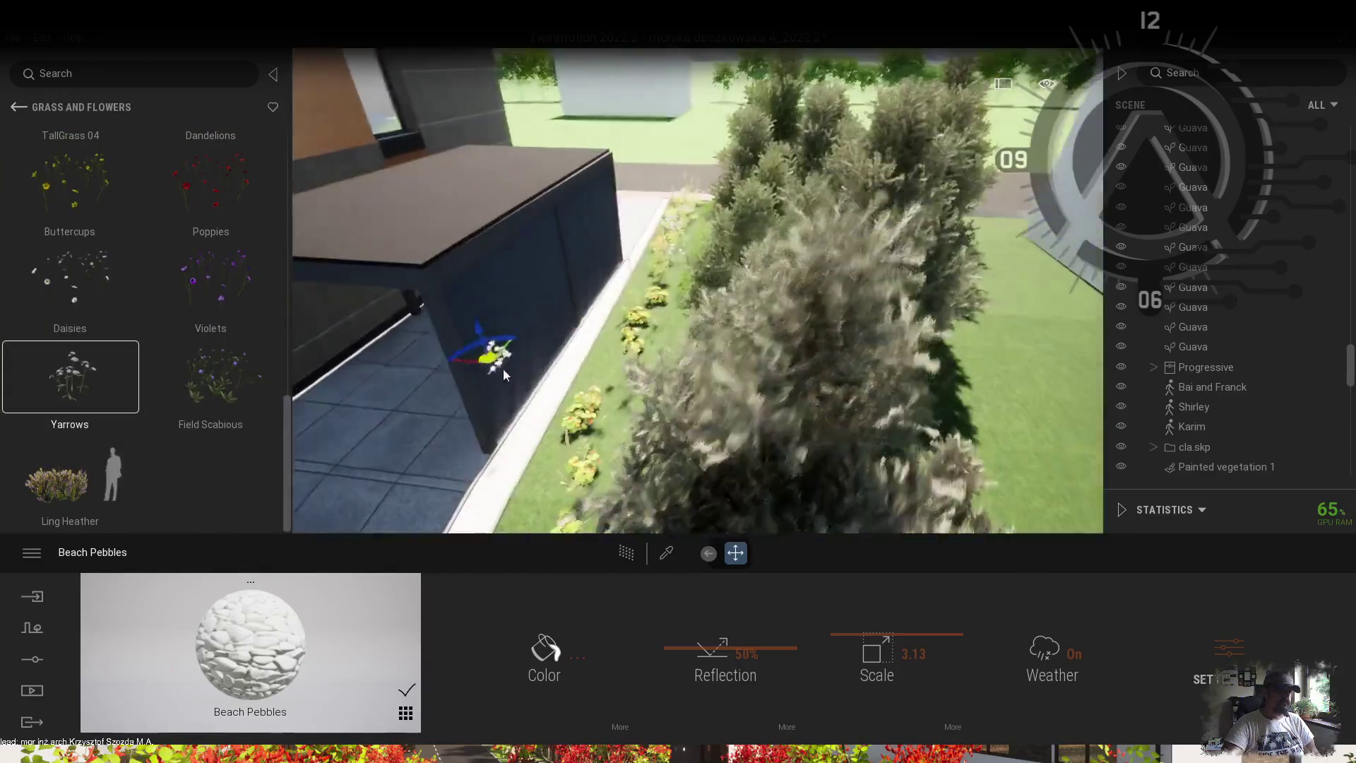
pyautogui.click(622, 487)
pyautogui.click(668, 438)
pyautogui.click(735, 361)
pyautogui.click(738, 282)
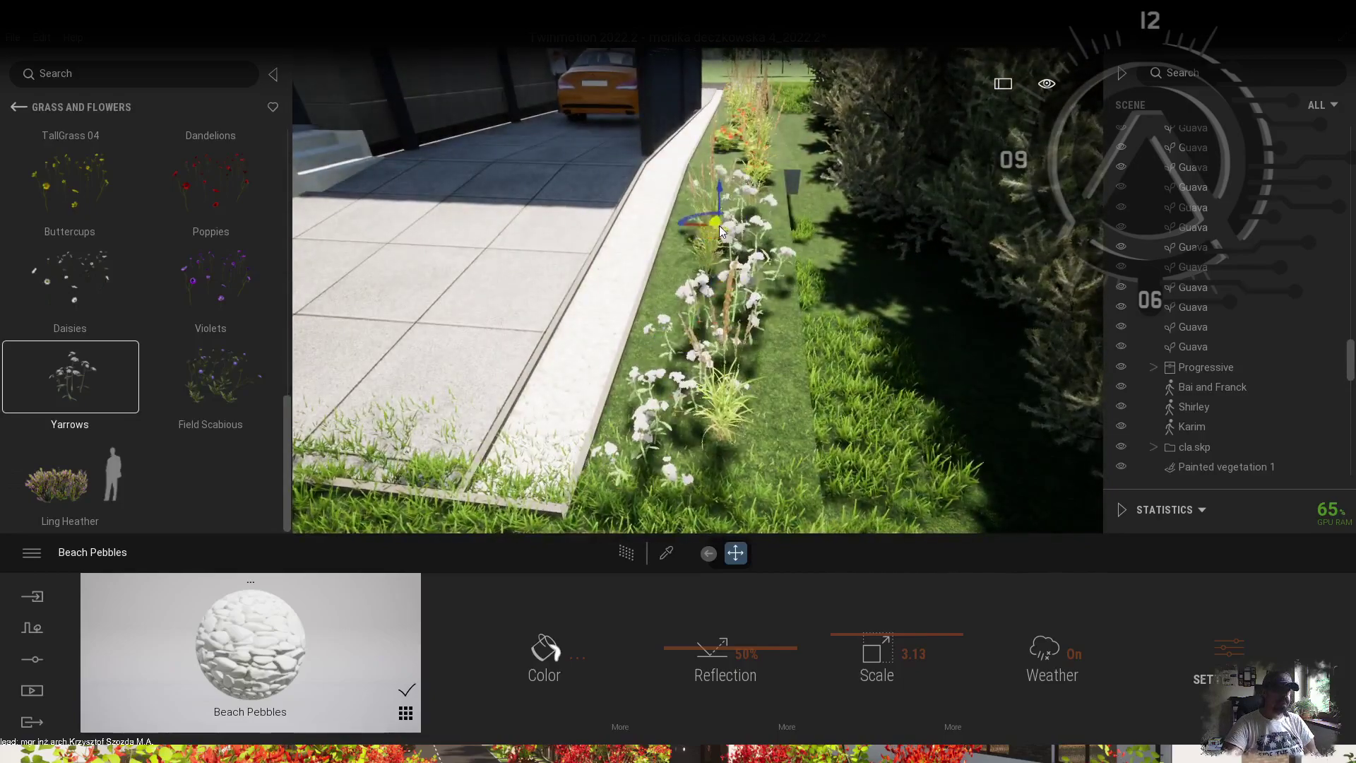
pyautogui.click(728, 212)
pyautogui.scroll(2, 742, 256)
pyautogui.scroll(-5, 743, 256)
pyautogui.click(71, 183)
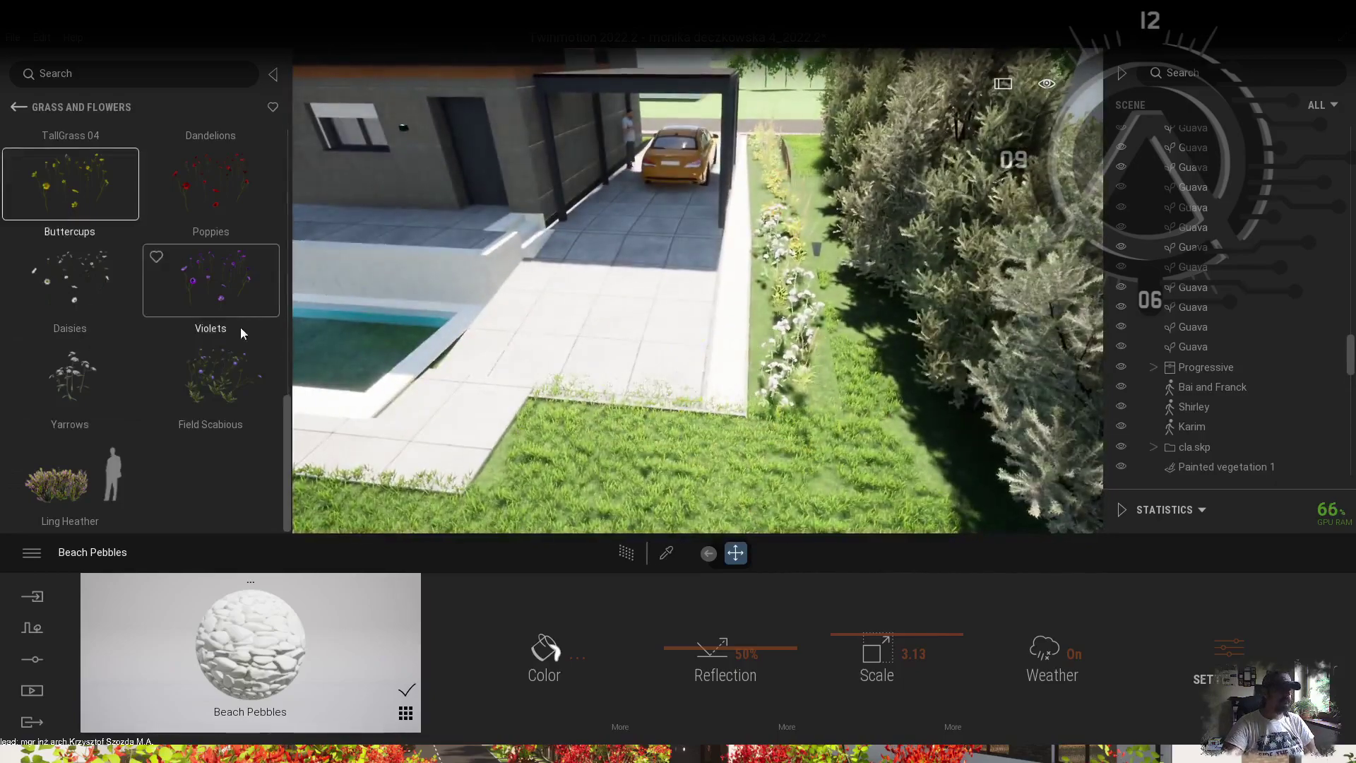
# Step: Erase the painted lawn that overlaps the paving around the pool, using a 1.0 m eraser diameter
pyautogui.click(788, 553)
pyautogui.click(960, 653)
pyautogui.write('1')
pyautogui.press('Return')
pyautogui.moveTo(750, 381)
pyautogui.keyDown('shift'); pyautogui.mouseDown(button='middle')
pyautogui.moveTo(742, 433)
pyautogui.moveTo(596, 293)
pyautogui.mouseUp(button='middle'); pyautogui.keyUp('shift')
pyautogui.scroll(3, 599, 429)
pyautogui.scroll(-3, 599, 430)
pyautogui.moveTo(596, 292)
pyautogui.mouseDown()
pyautogui.moveTo(731, 278)
pyautogui.moveTo(550, 257)
pyautogui.mouseUp()
pyautogui.moveTo(551, 259); pyautogui.dragTo(612, 283, button='middle')
pyautogui.moveTo(722, 317); pyautogui.dragTo(859, 321)
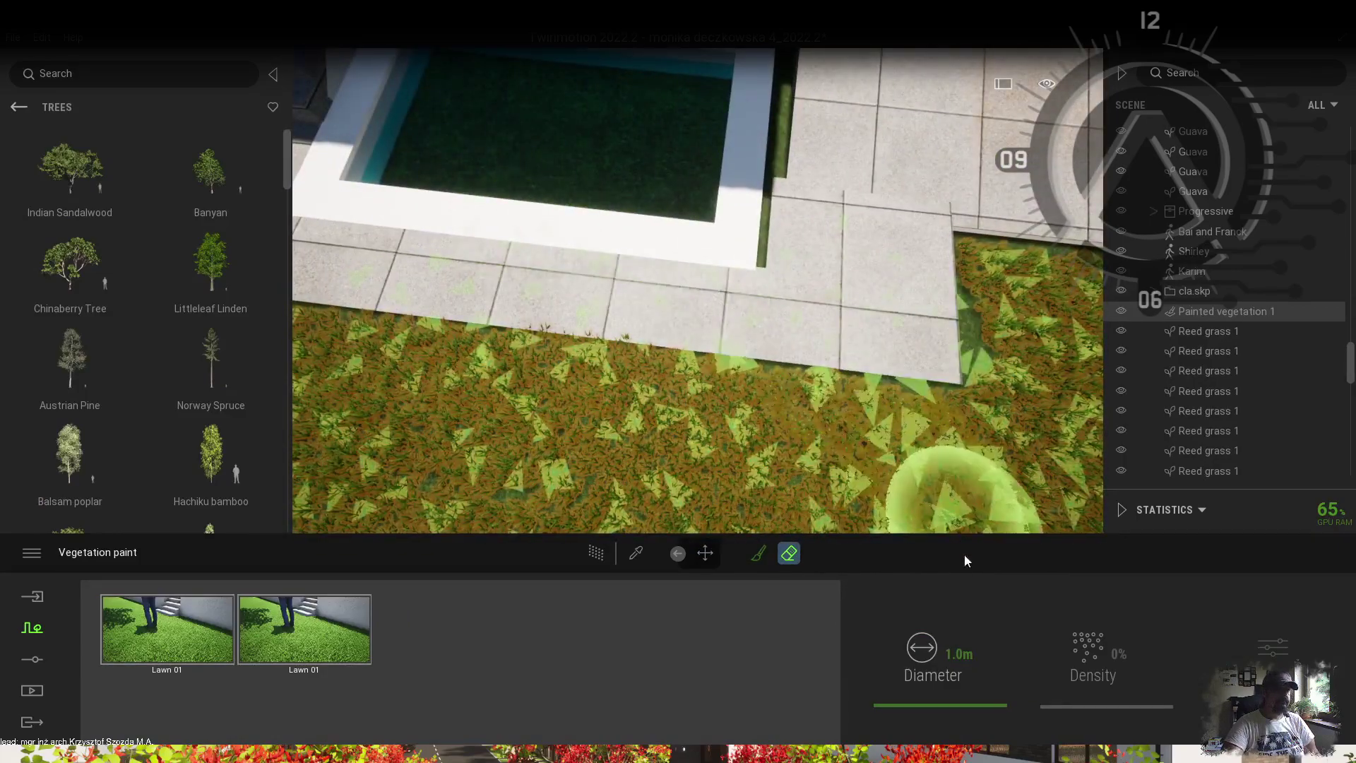
# Step: Add Yarrows, Poppies, Daisies and Buttercups to the painted lawn vegetation and reduce their density to 6%
pyautogui.click(758, 553)
pyautogui.moveTo(1021, 326)
pyautogui.mouseDown(button='middle')
pyautogui.moveTo(661, 391)
pyautogui.moveTo(497, 353)
pyautogui.moveTo(566, 367)
pyautogui.mouseUp(button='middle')
pyautogui.moveTo(726, 285); pyautogui.dragTo(865, 390, button='right')
pyautogui.click(20, 108)
pyautogui.click(19, 108)
pyautogui.click(215, 187)
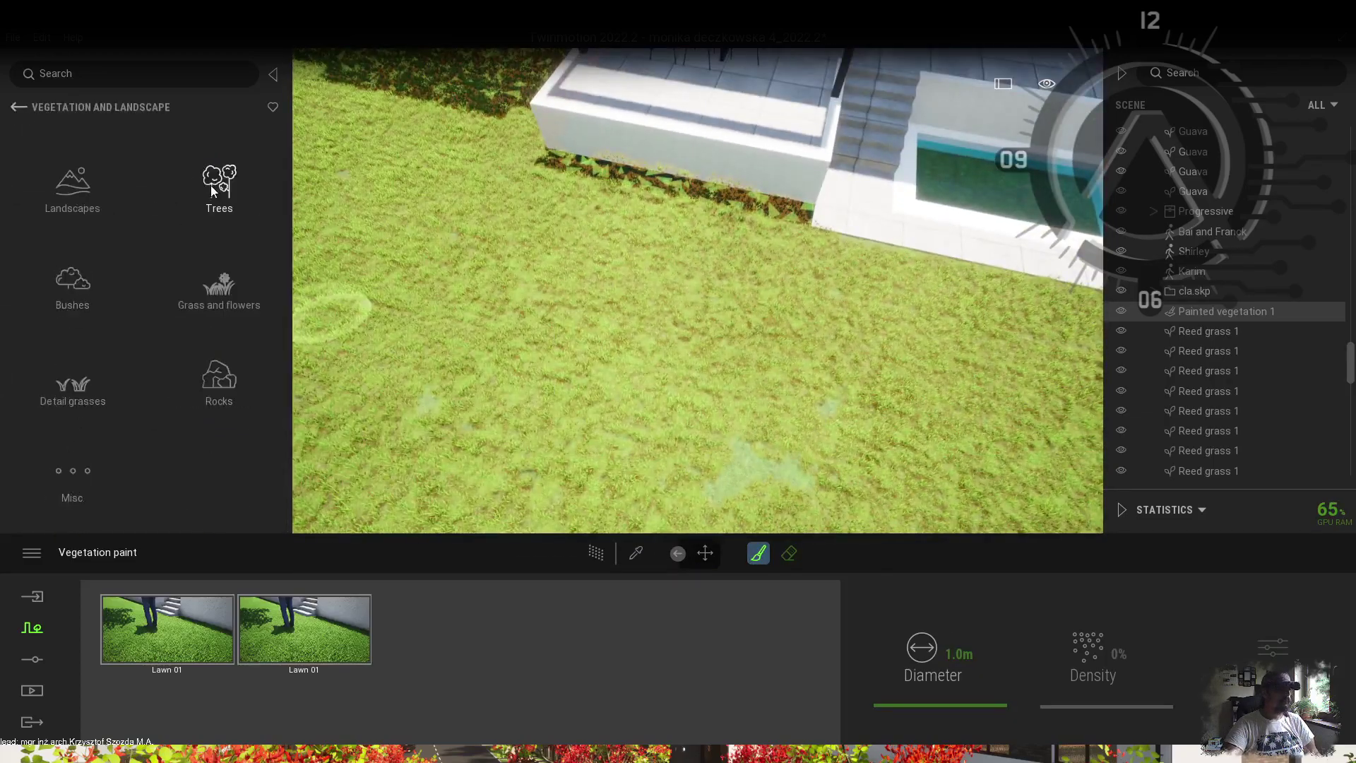
pyautogui.click(220, 297)
pyautogui.scroll(-1, 281, 321)
pyautogui.scroll(-8, 286, 324)
pyautogui.moveTo(71, 381); pyautogui.dragTo(445, 629)
pyautogui.moveTo(210, 191)
pyautogui.mouseDown()
pyautogui.moveTo(520, 643)
pyautogui.moveTo(536, 642)
pyautogui.mouseUp()
pyautogui.moveTo(71, 296)
pyautogui.mouseDown()
pyautogui.moveTo(649, 703)
pyautogui.moveTo(786, 697)
pyautogui.moveTo(777, 678)
pyautogui.mouseUp()
pyautogui.click(1081, 670)
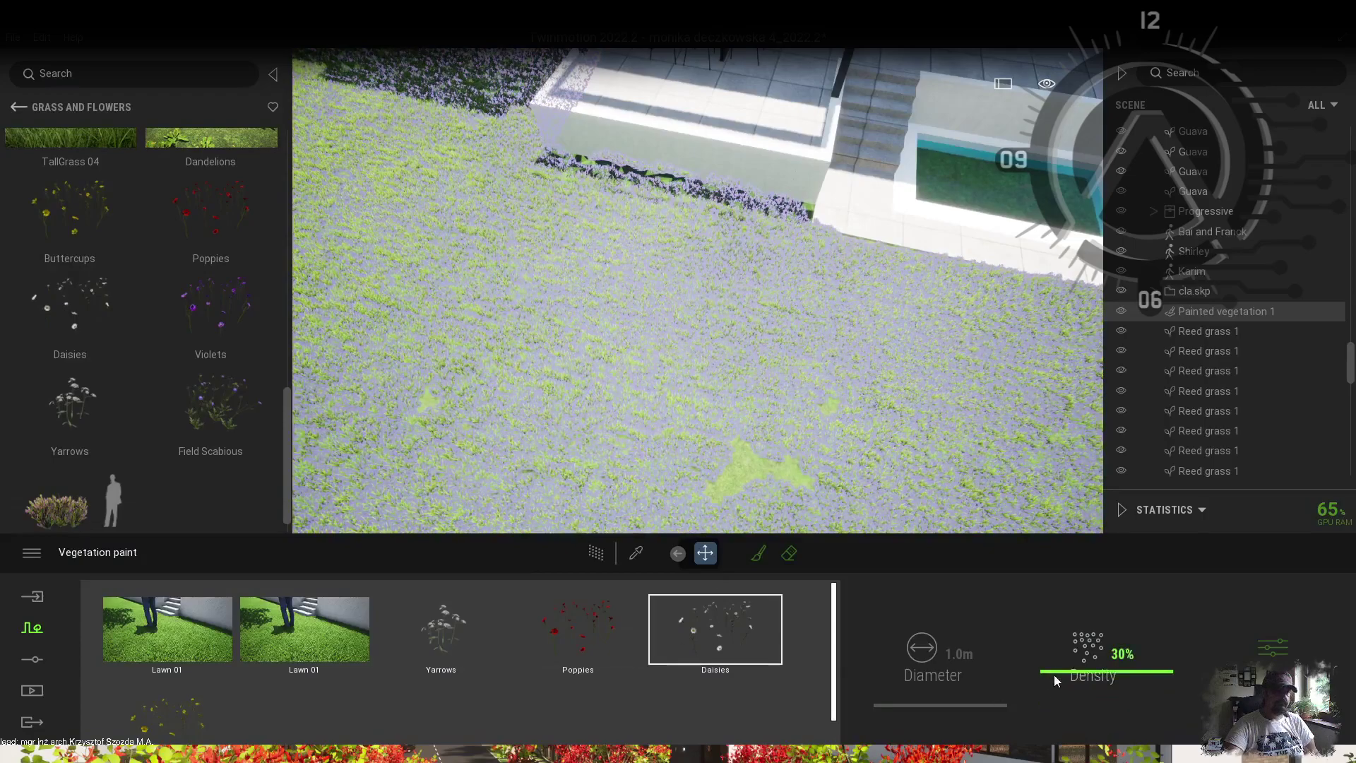
# Step: Paint the lawn and flower mix across the back garden with a 2.0 m brush diameter
pyautogui.click(758, 553)
pyautogui.click(966, 648)
pyautogui.write('2')
pyautogui.moveTo(716, 437); pyautogui.dragTo(689, 304)
pyautogui.scroll(-2, 689, 304)
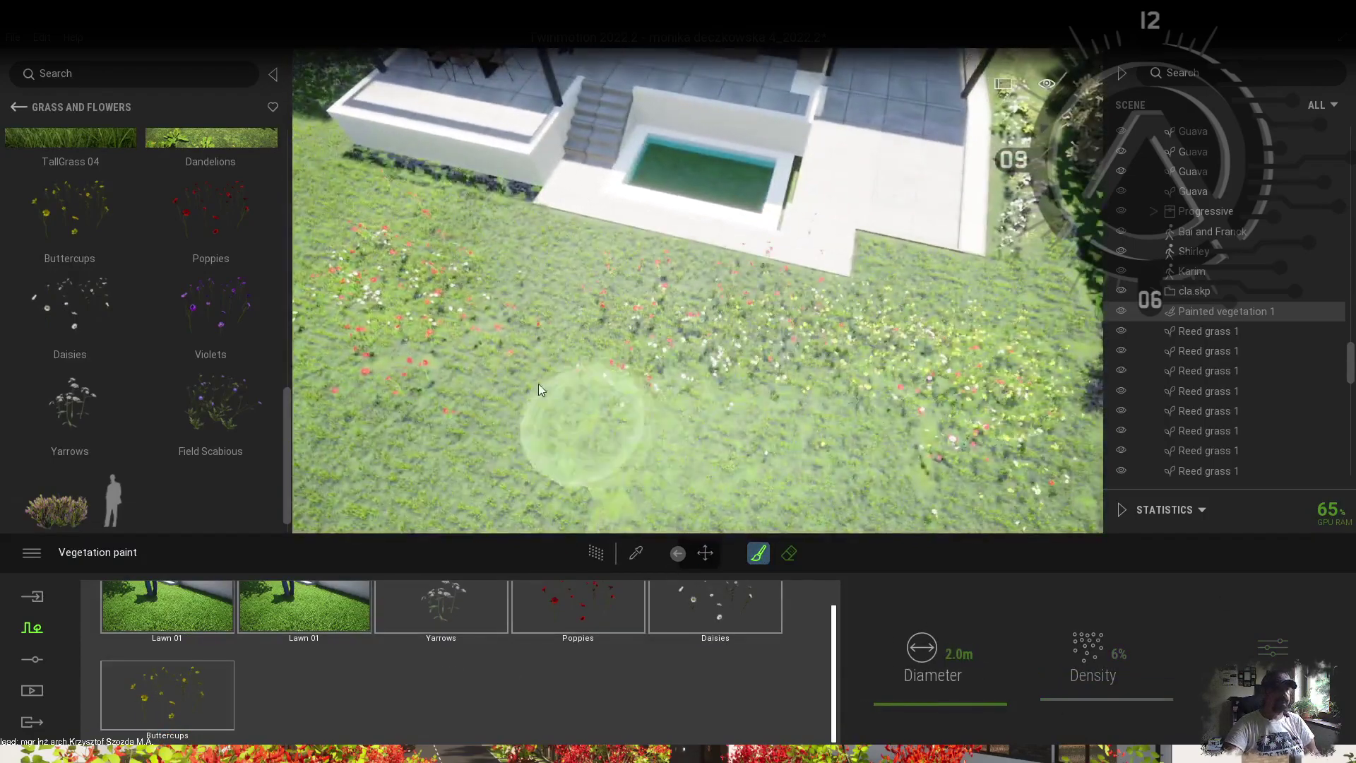
pyautogui.moveTo(538, 383); pyautogui.dragTo(604, 260, button='right')
pyautogui.moveTo(604, 260); pyautogui.dragTo(490, 217)
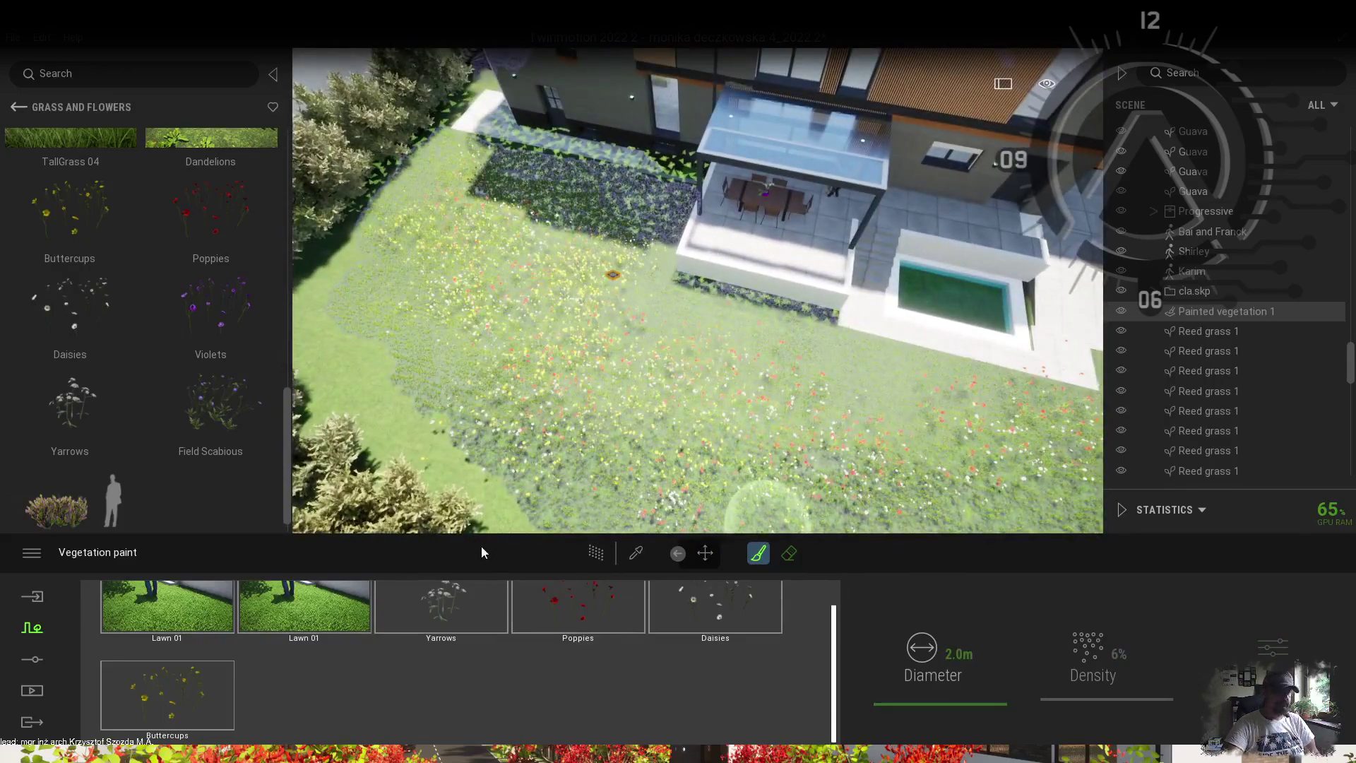
# Step: Set the density of the Buttercups in the painted vegetation to 2%
pyautogui.click(474, 606)
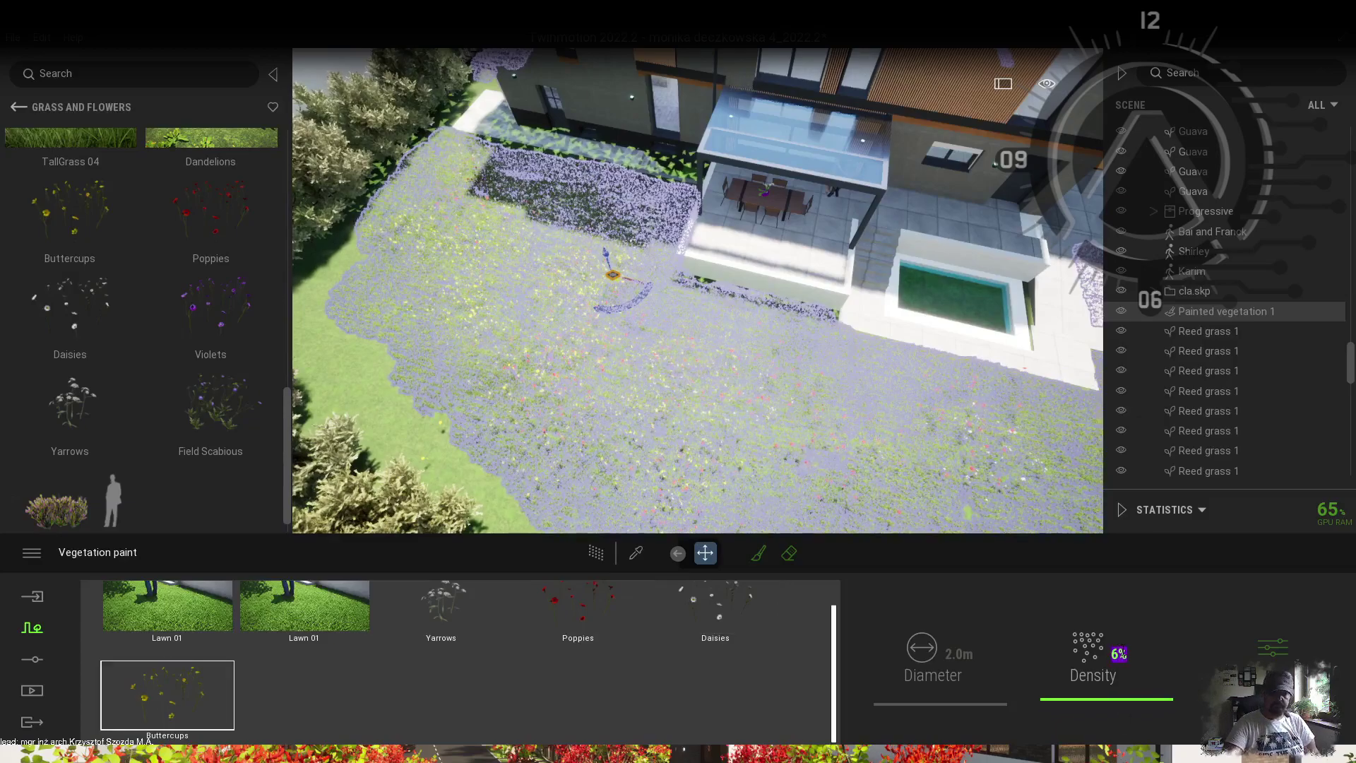
pyautogui.moveTo(847, 395)
pyautogui.mouseDown(button='right')
pyautogui.moveTo(904, 379)
pyautogui.moveTo(858, 379)
pyautogui.mouseUp(button='right')
pyautogui.scroll(5, 904, 380)
pyautogui.click(167, 694)
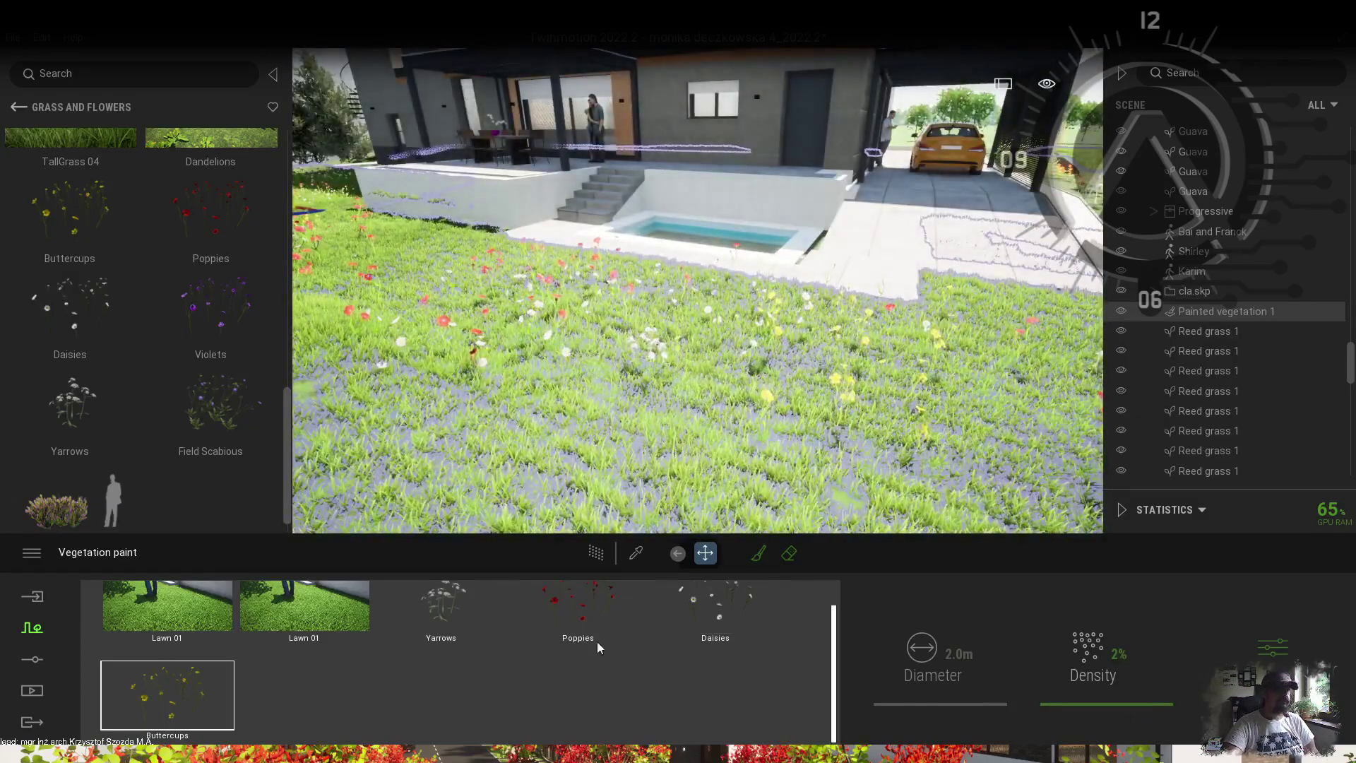
# Step: Reduce the plant size of the Daisies, Poppies and Yarrows in the painted vegetation
pyautogui.click(1273, 645)
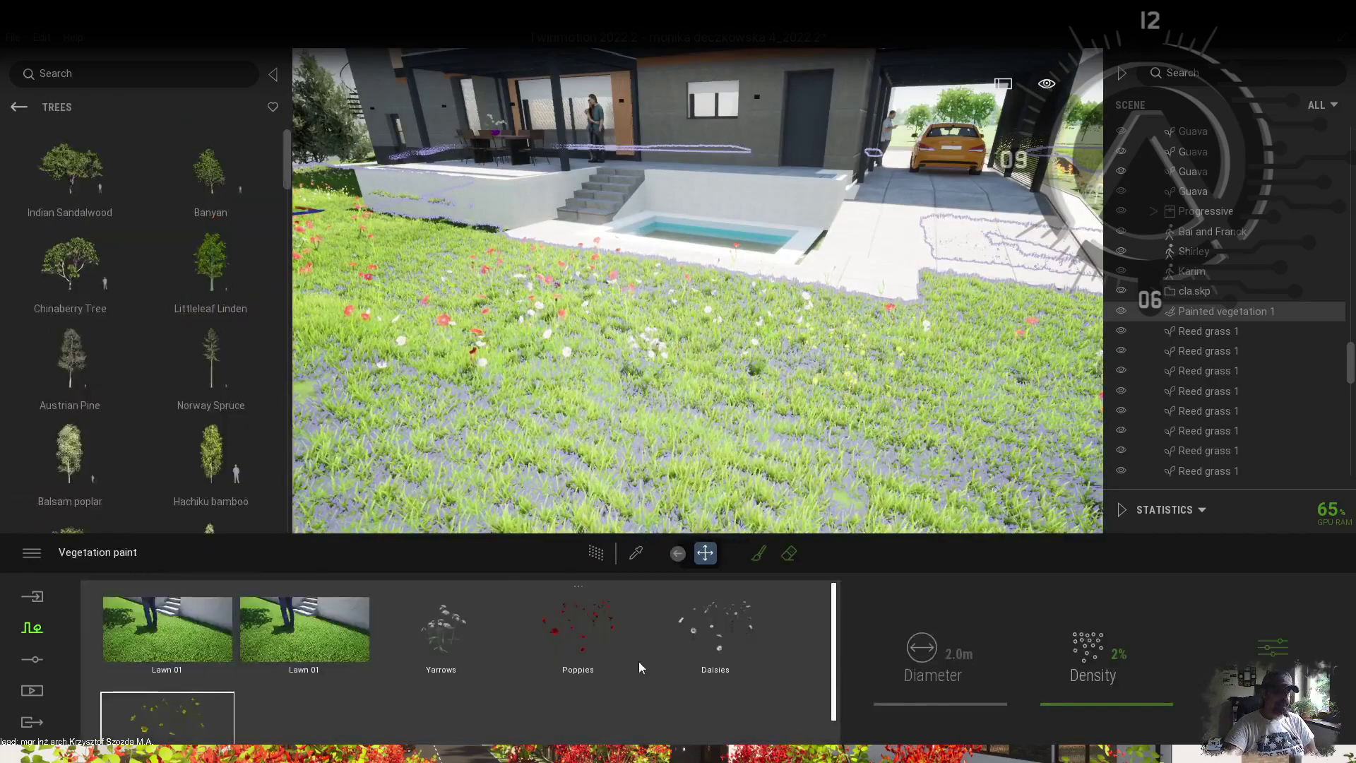
pyautogui.click(718, 622)
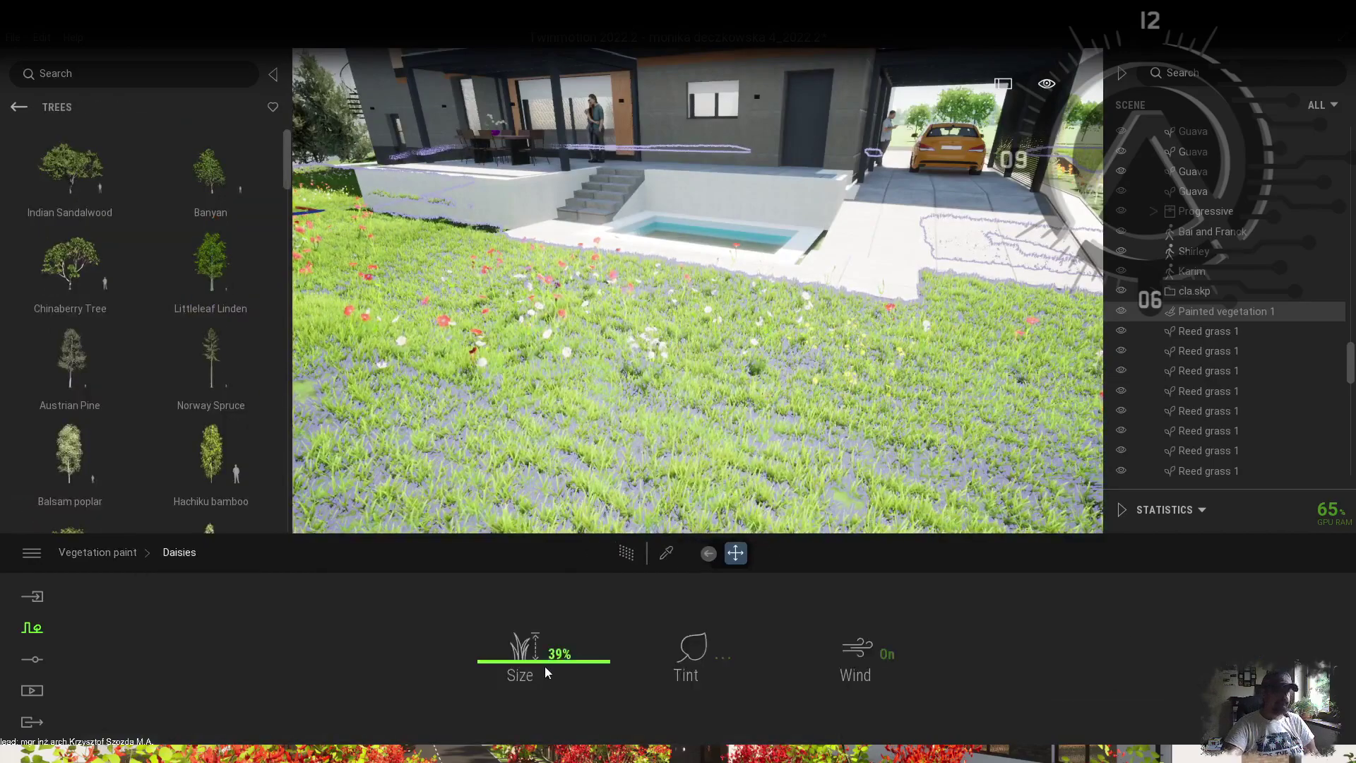
pyautogui.click(697, 498)
pyautogui.click(544, 637)
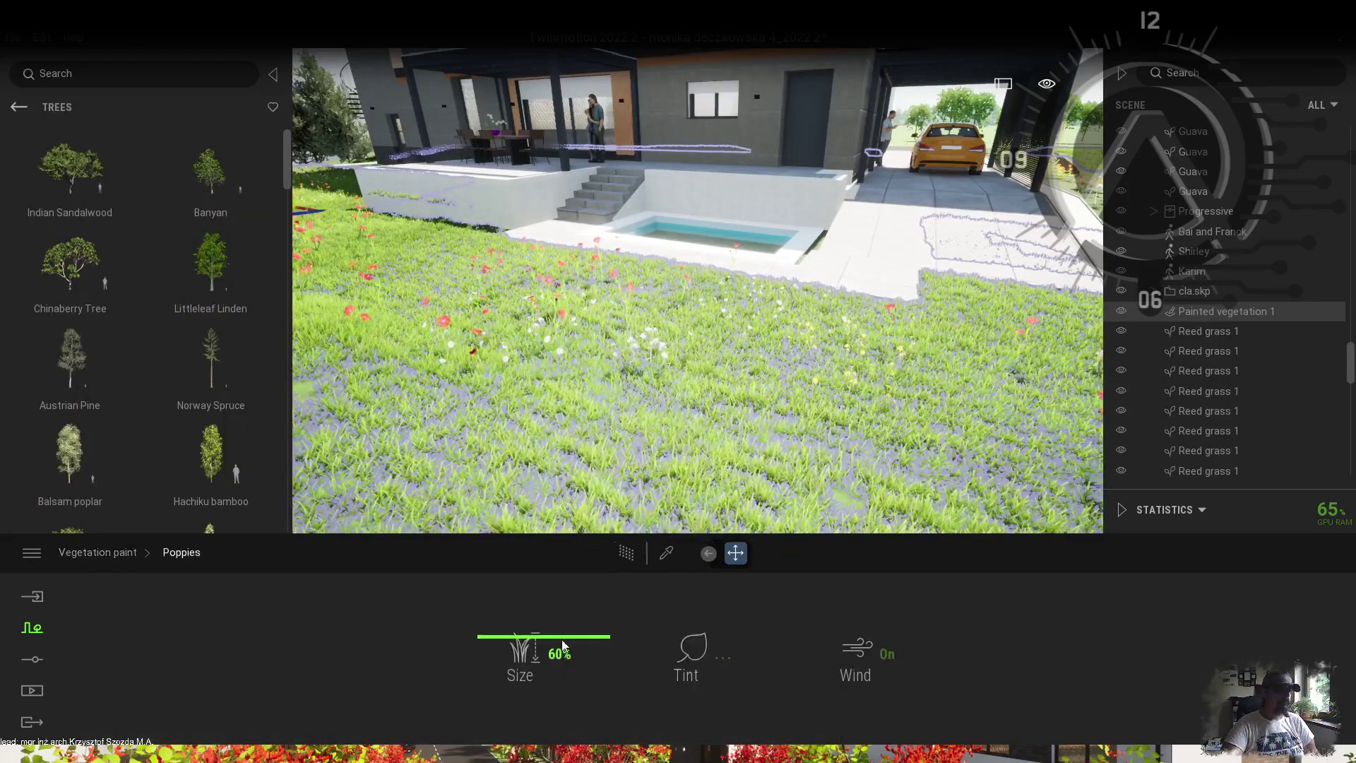
pyautogui.press('Escape')
pyautogui.click(573, 650)
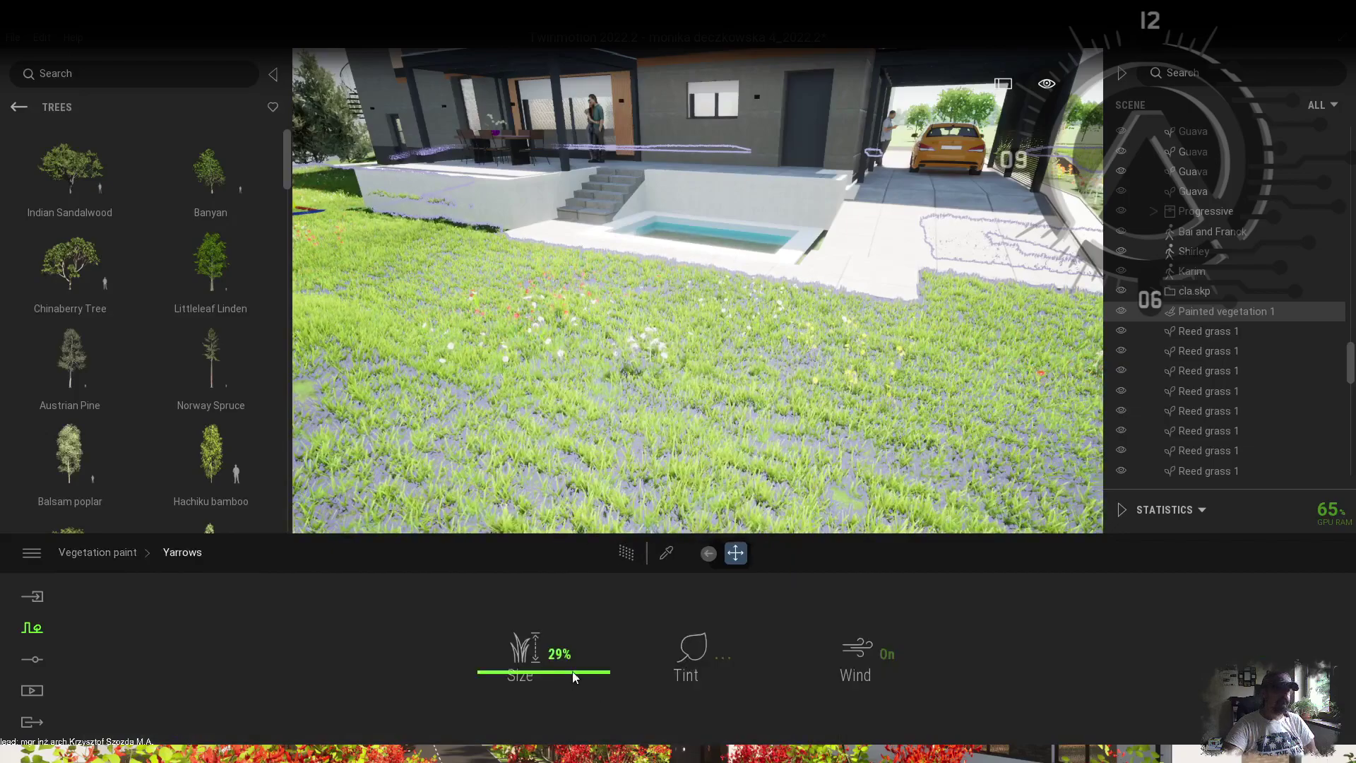
pyautogui.press('Escape')
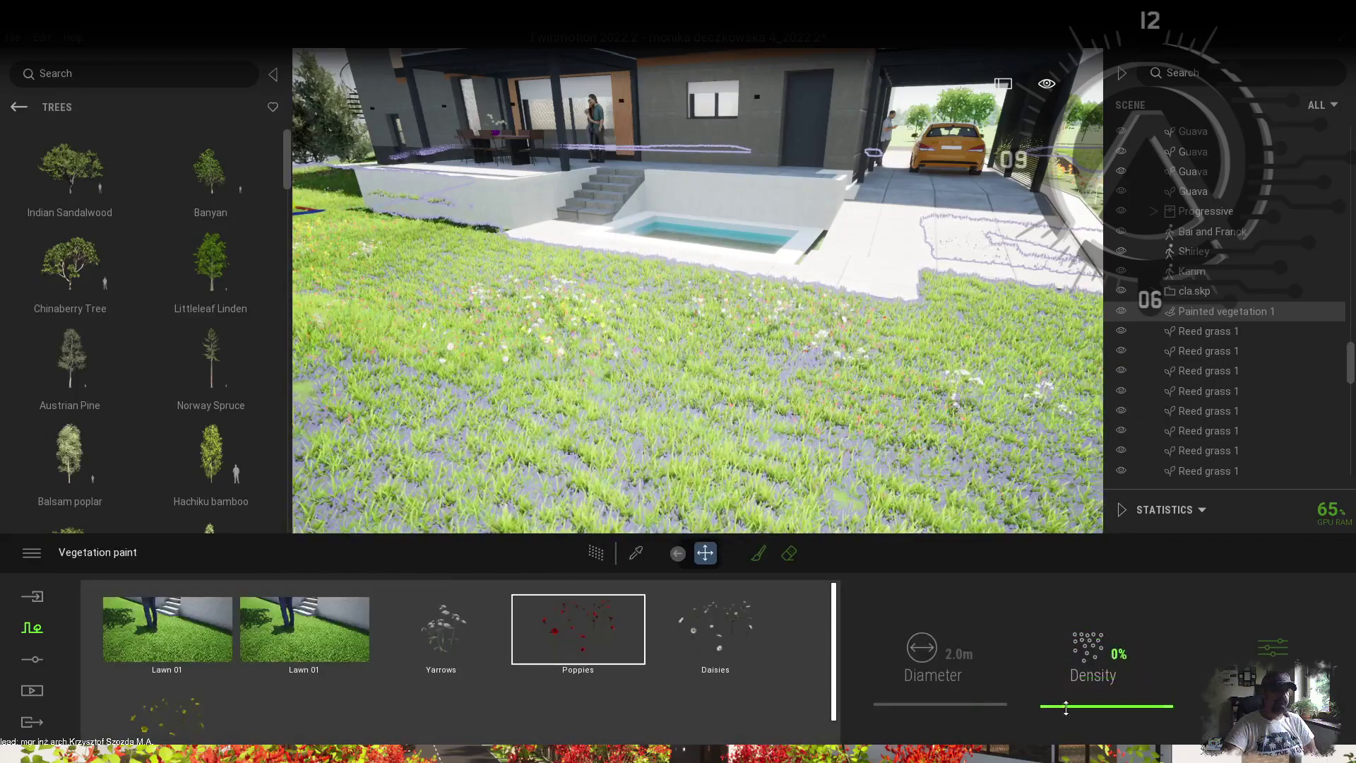
# Step: Adjust the density of the Poppies and set the density of the Daisies to 10%
pyautogui.moveTo(1065, 706); pyautogui.dragTo(1065, 695)
pyautogui.keyDown('shift'); pyautogui.moveTo(932, 332); pyautogui.dragTo(763, 330, button='middle'); pyautogui.keyUp('shift')
pyautogui.scroll(3, 566, 374)
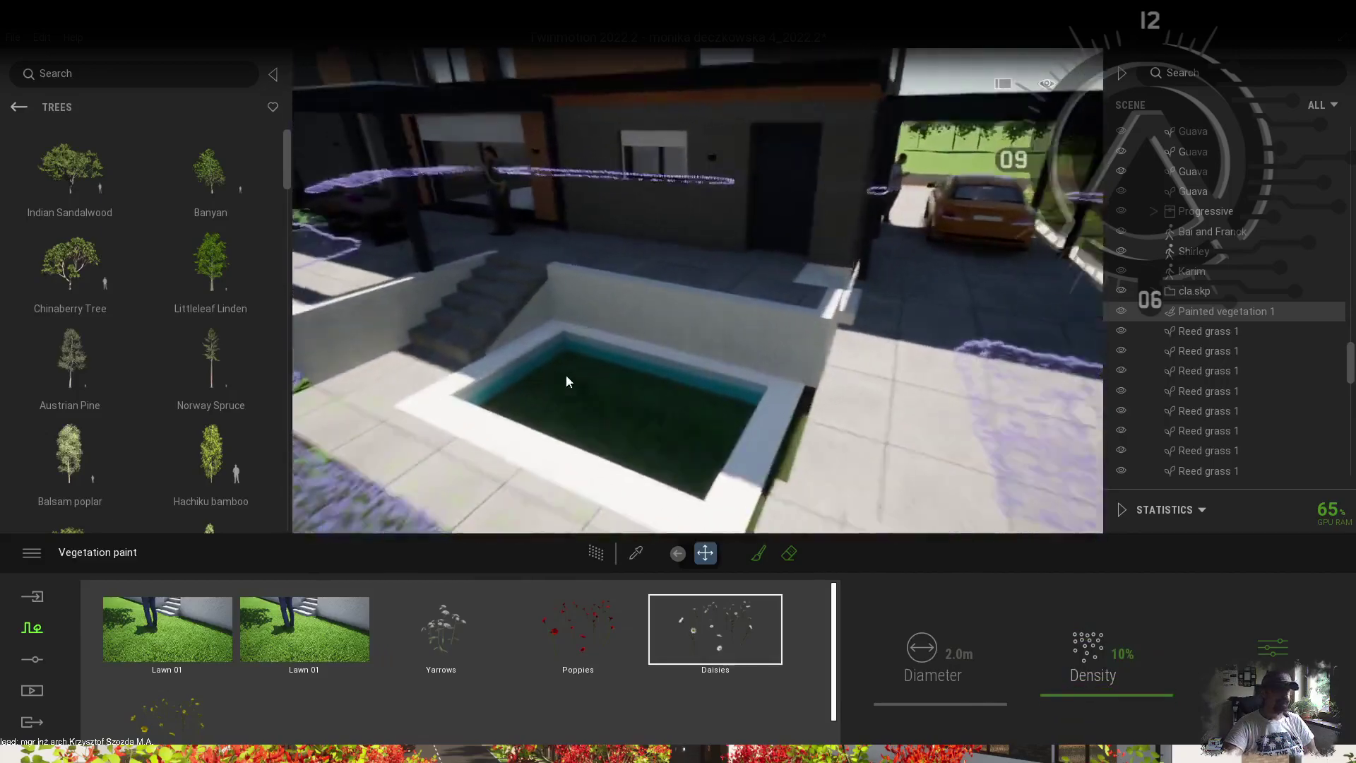
# Step: Place a Plane 1m primitive over the pool, enlarge it to cover the basin and raise it about 0.2 m
pyautogui.keyDown('shift'); pyautogui.moveTo(566, 374); pyautogui.dragTo(537, 417, button='middle'); pyautogui.keyUp('shift')
pyautogui.click(19, 107)
pyautogui.click(70, 283)
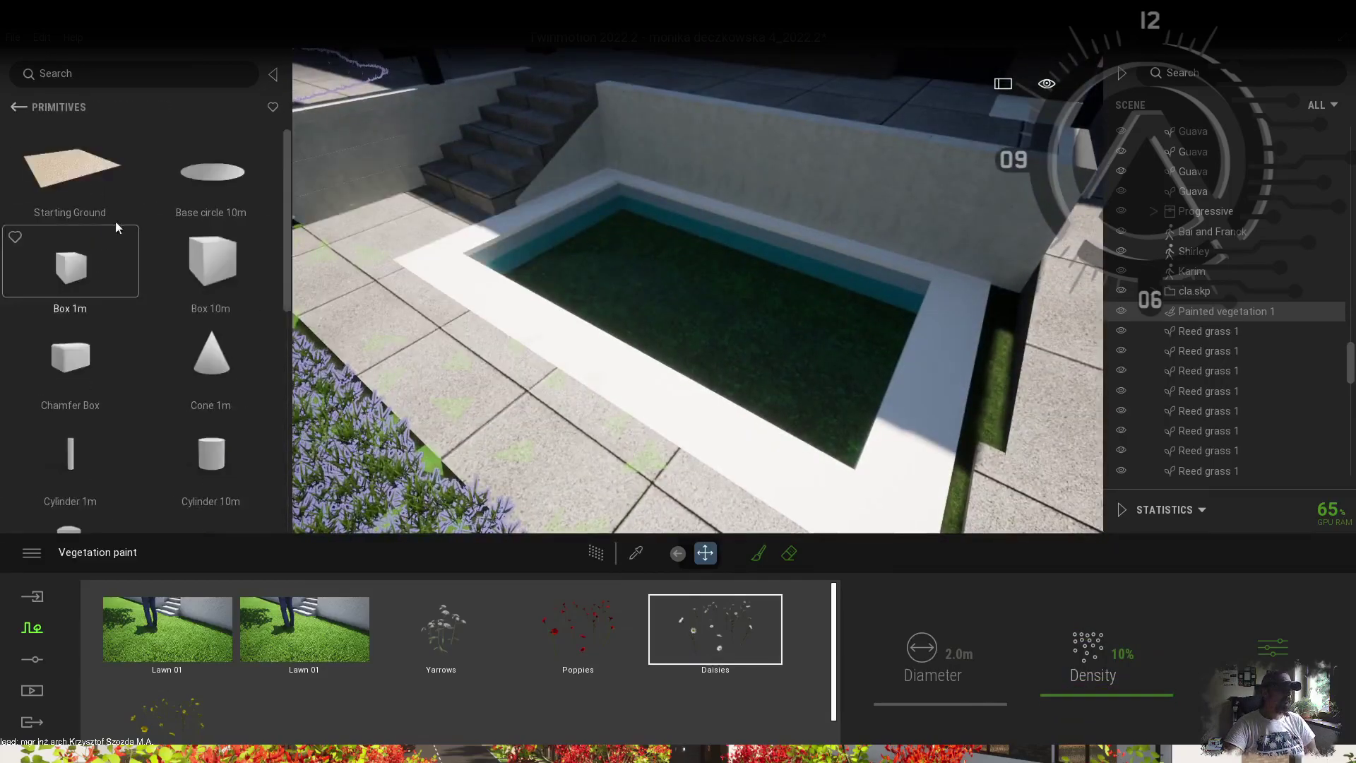
pyautogui.scroll(-2, 214, 407)
pyautogui.moveTo(214, 406)
pyautogui.mouseDown()
pyautogui.moveTo(660, 278)
pyautogui.moveTo(502, 405)
pyautogui.moveTo(651, 273)
pyautogui.moveTo(673, 151)
pyautogui.mouseUp()
pyautogui.moveTo(651, 244); pyautogui.dragTo(688, 224)
pyautogui.click(17, 108)
pyautogui.click(17, 108)
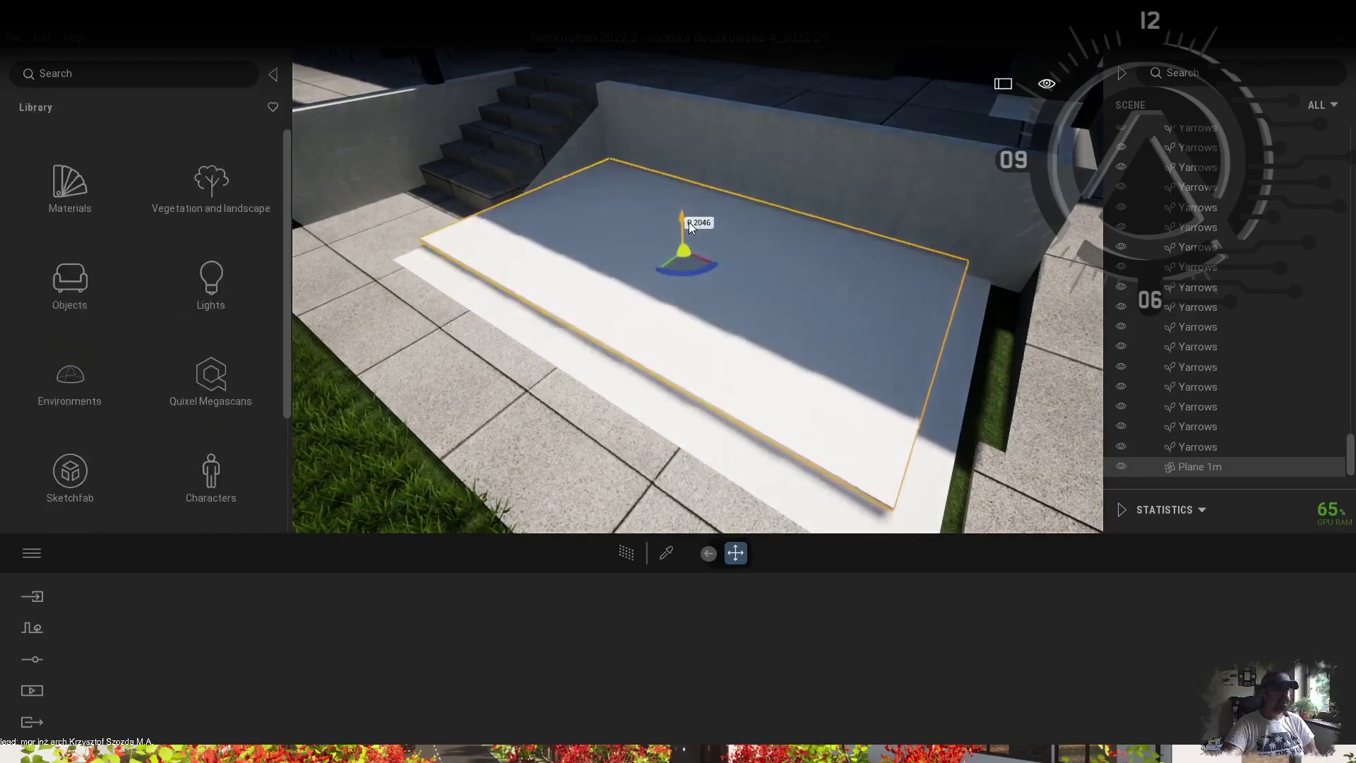
# Step: Try the Pool 01, Lake 01 and Lake 02 water materials on the pool plane, then keep Sea 02
pyautogui.click(69, 188)
pyautogui.scroll(-5, 74, 395)
pyautogui.click(79, 385)
pyautogui.moveTo(73, 165); pyautogui.dragTo(678, 319)
pyautogui.moveTo(73, 356); pyautogui.dragTo(675, 306)
pyautogui.moveTo(218, 356); pyautogui.dragTo(669, 351)
pyautogui.moveTo(219, 453); pyautogui.dragTo(699, 354)
# Step: Adjust the height of the water plane and make a vertical copy of it above the pool
pyautogui.moveTo(683, 222); pyautogui.dragTo(683, 237)
pyautogui.moveTo(696, 240)
pyautogui.keyDown('shift'); pyautogui.mouseDown(button='middle')
pyautogui.moveTo(697, 177)
pyautogui.moveTo(689, 236)
pyautogui.mouseUp(button='middle'); pyautogui.keyUp('shift')
pyautogui.keyDown('shift'); pyautogui.moveTo(683, 233); pyautogui.dragTo(681, 185); pyautogui.keyUp('shift')
pyautogui.click(661, 356)
pyautogui.click(633, 466)
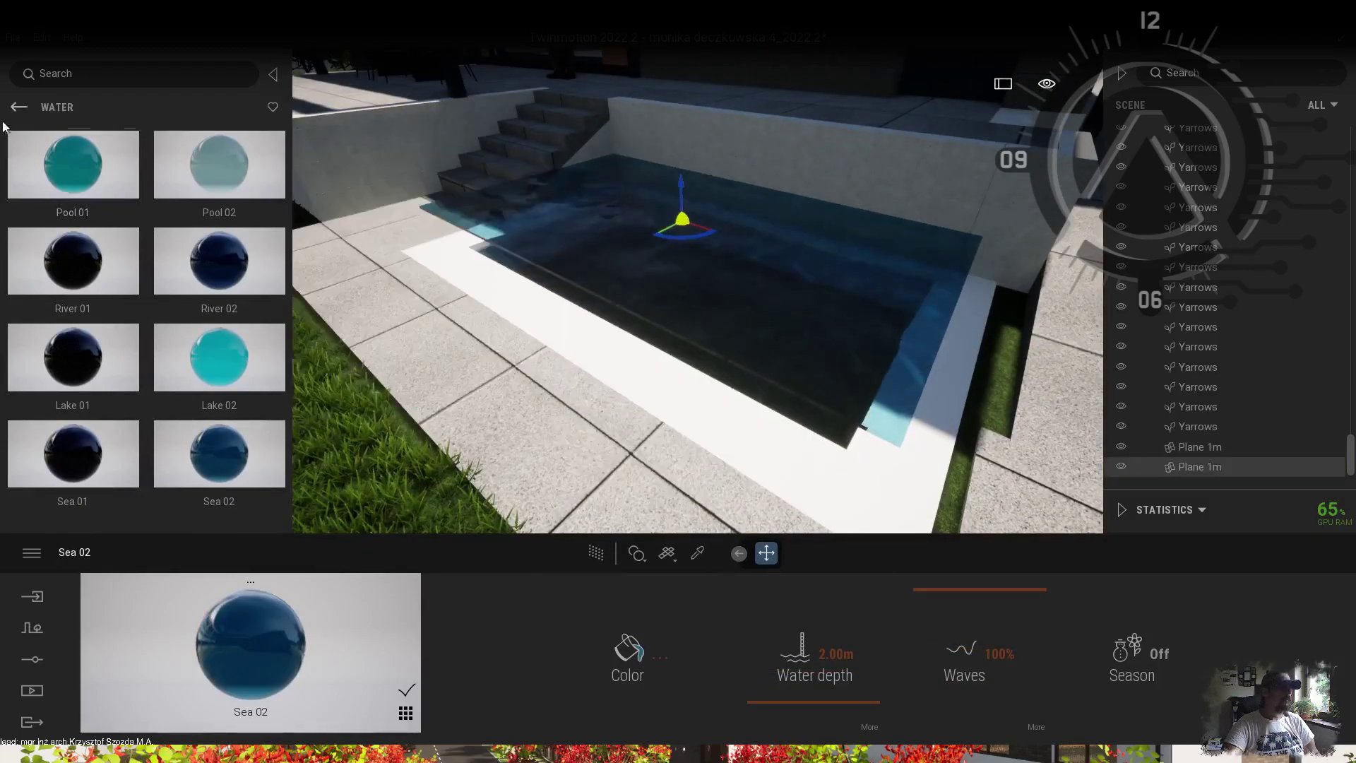
# Step: Apply a cement tile material from the Tiles library to the pool and adjust the material's settings
pyautogui.click(15, 107)
pyautogui.scroll(-5, 82, 300)
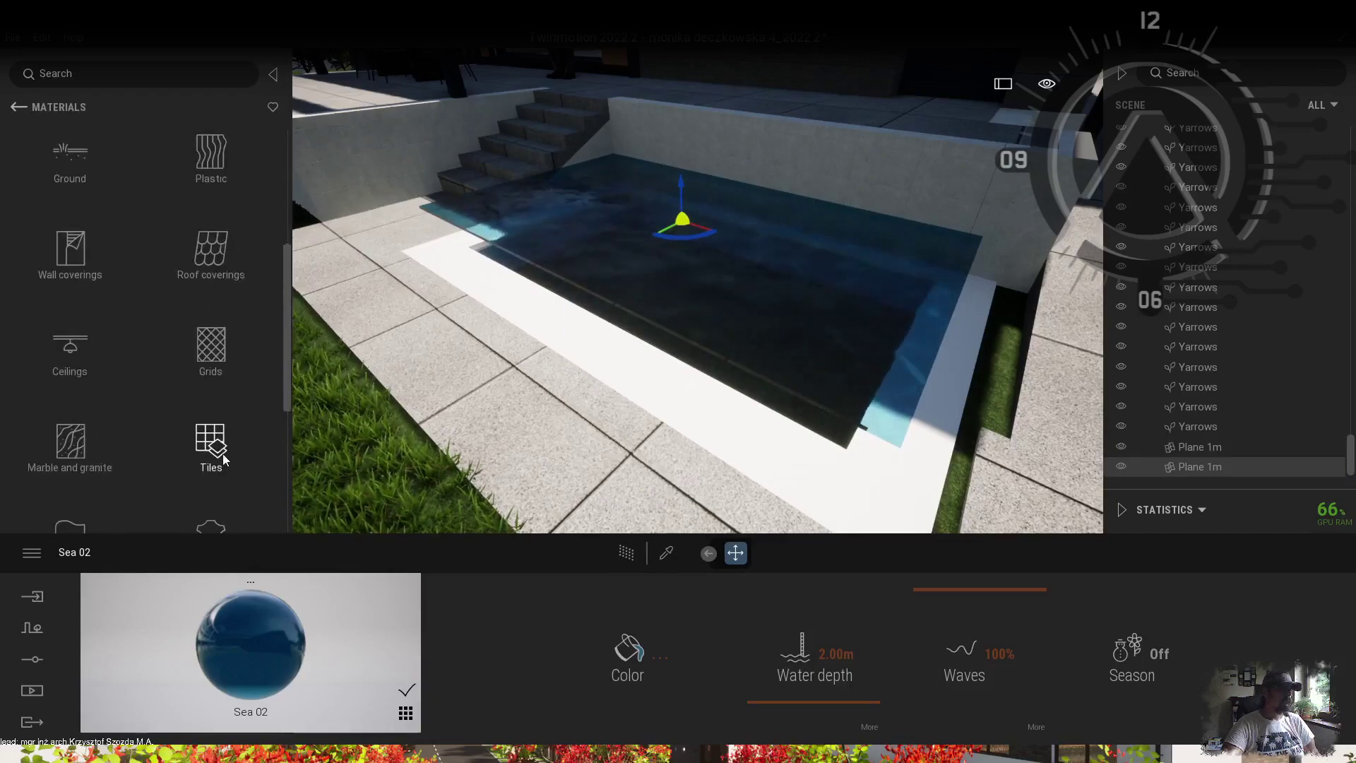
pyautogui.click(217, 451)
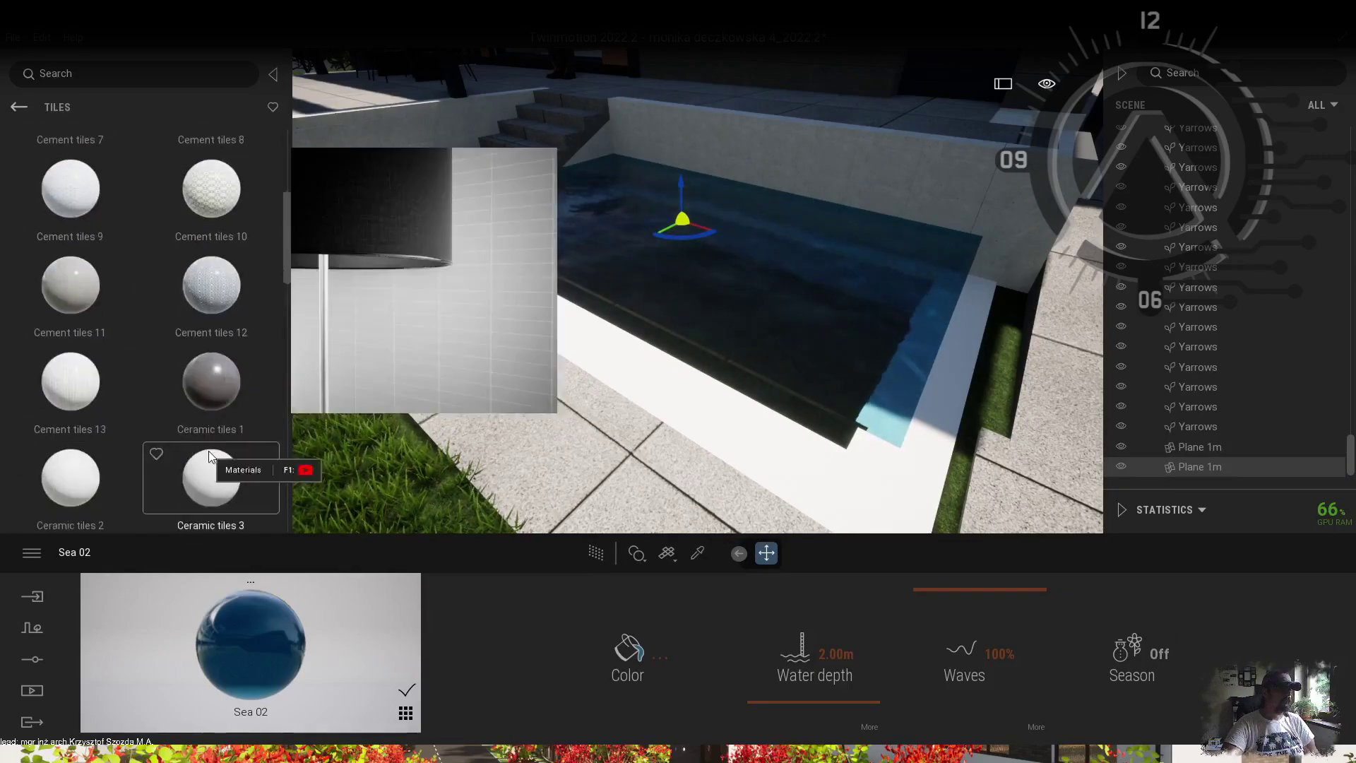
pyautogui.scroll(1, 209, 450)
pyautogui.moveTo(80, 249); pyautogui.dragTo(472, 305)
pyautogui.moveTo(837, 613); pyautogui.dragTo(777, 613)
# Step: Lower the selected water plane into the pool basin
pyautogui.moveTo(682, 200); pyautogui.dragTo(680, 270)
pyautogui.scroll(-5, 693, 248)
pyautogui.scroll(3, 845, 284)
pyautogui.moveTo(845, 285); pyautogui.dragTo(919, 296, button='right')
pyautogui.moveTo(600, 225); pyautogui.dragTo(601, 212, button='right')
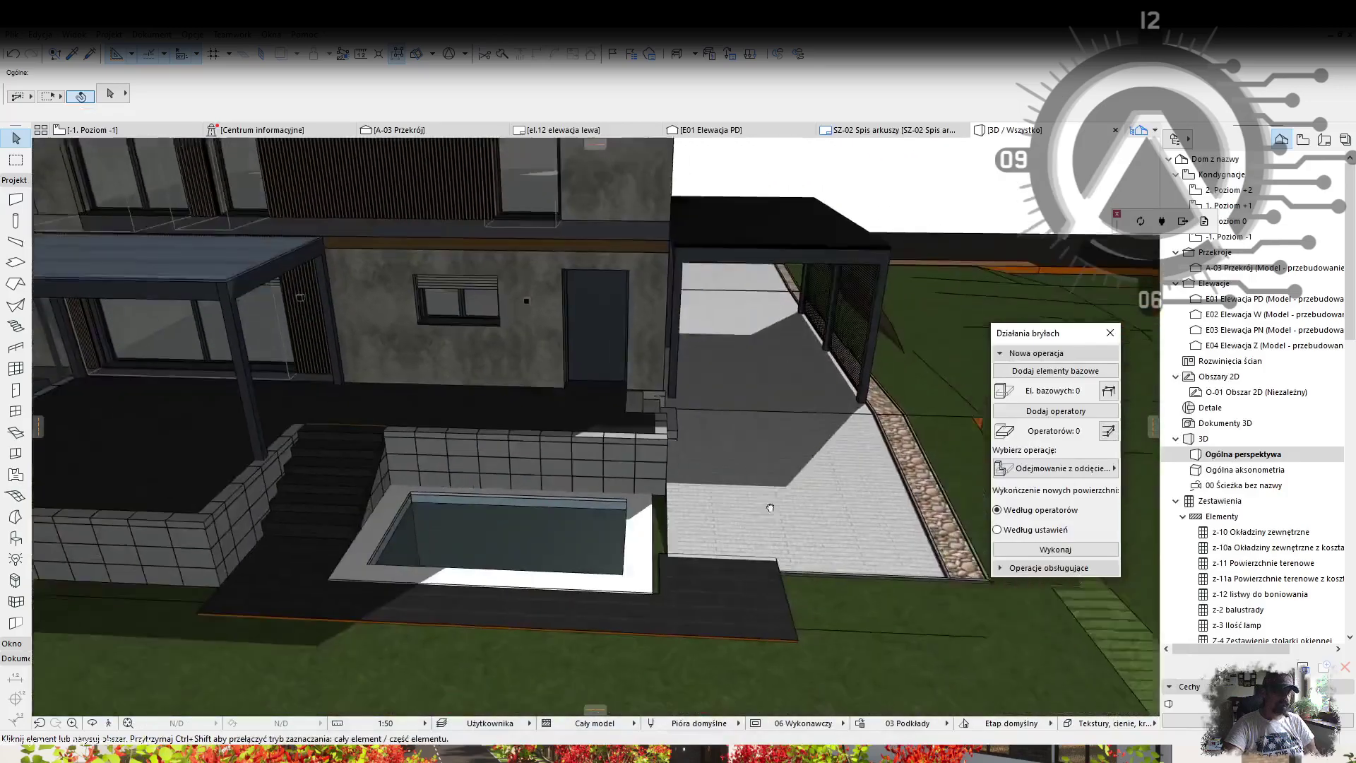
# Step: Switch to Archicad and offset the edge of the dark paving slab beside the pool by 12
pyautogui.moveTo(770, 507); pyautogui.dragTo(720, 497, button='middle')
pyautogui.scroll(2, 615, 571)
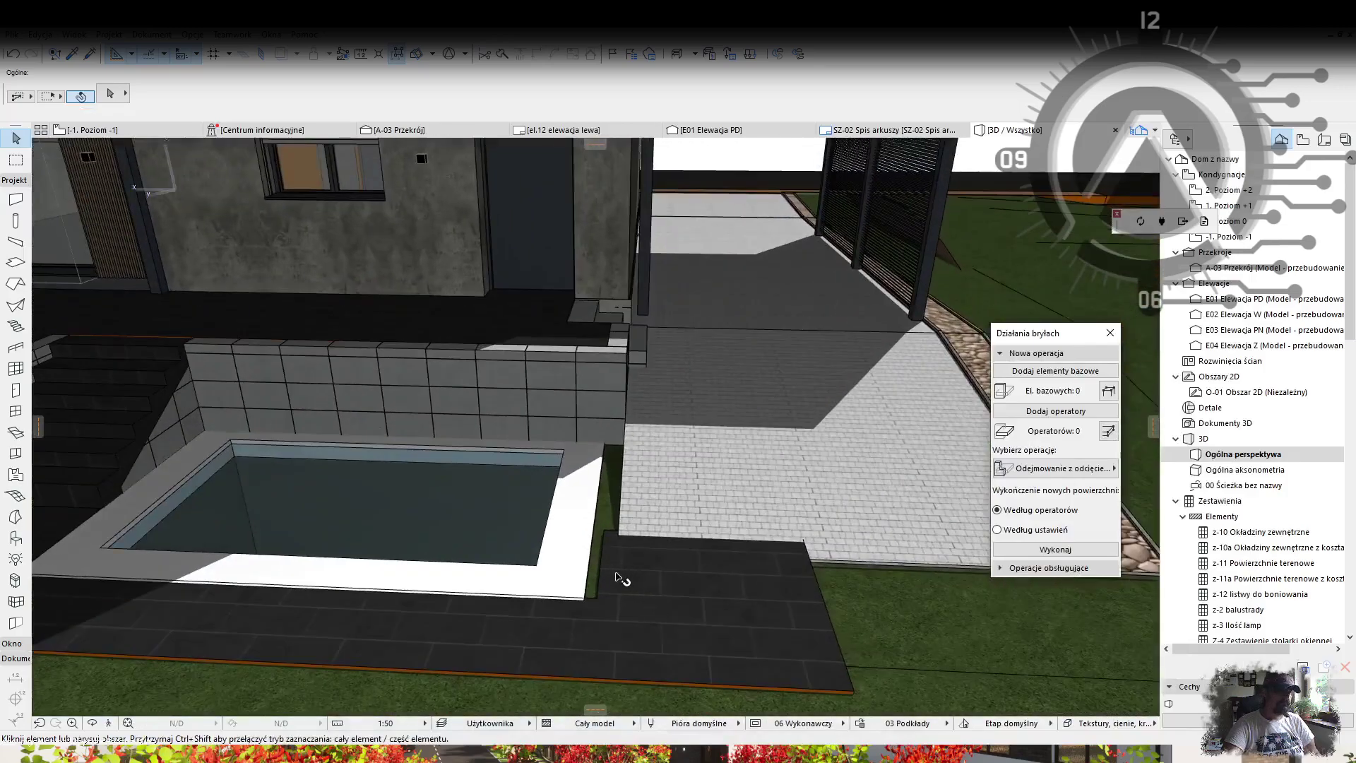
pyautogui.click(614, 570)
pyautogui.click(601, 570)
pyautogui.click(735, 655)
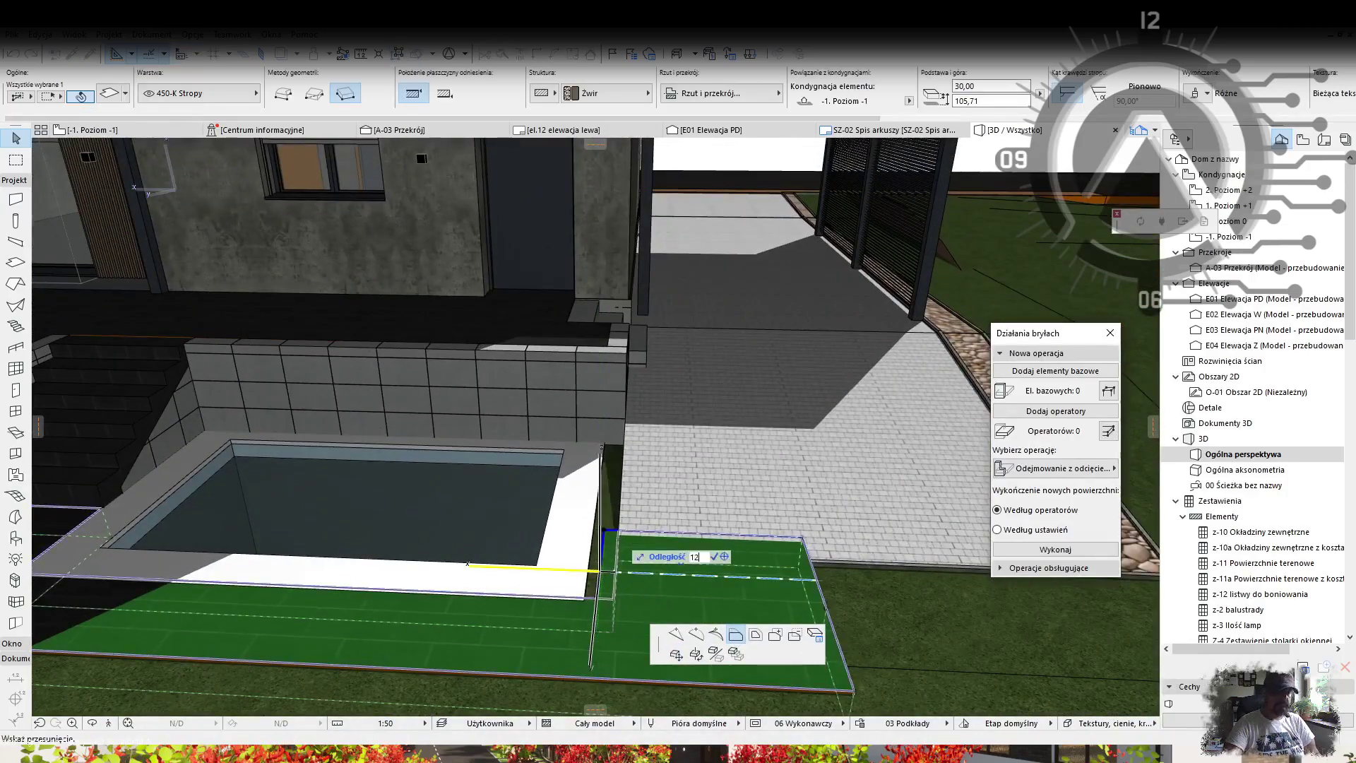
pyautogui.press('Return')
pyautogui.press('Escape')
# Step: Draw a rotated rectangular slab with the paving slab's settings at the gap between the pool surround and the paving
pyautogui.keyDown('shift'); pyautogui.moveTo(663, 464); pyautogui.dragTo(735, 530, button='middle'); pyautogui.keyUp('shift')
pyautogui.scroll(-1, 735, 529)
pyautogui.keyDown('alt'); pyautogui.click(817, 577); pyautogui.keyUp('alt')
pyautogui.click(773, 604)
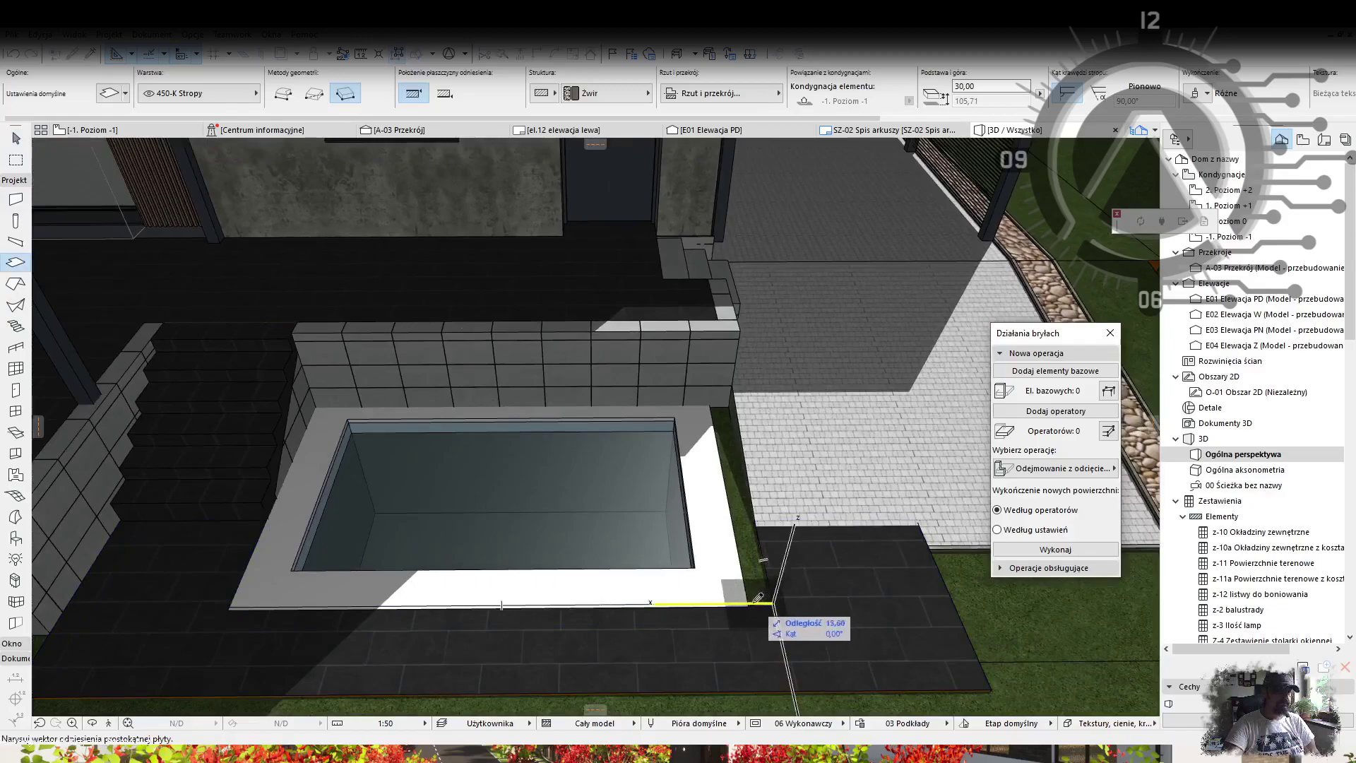
pyautogui.click(751, 602)
pyautogui.press('Escape')
pyautogui.keyDown('shift'); pyautogui.moveTo(871, 515); pyautogui.dragTo(1102, 381, button='middle'); pyautogui.keyUp('shift')
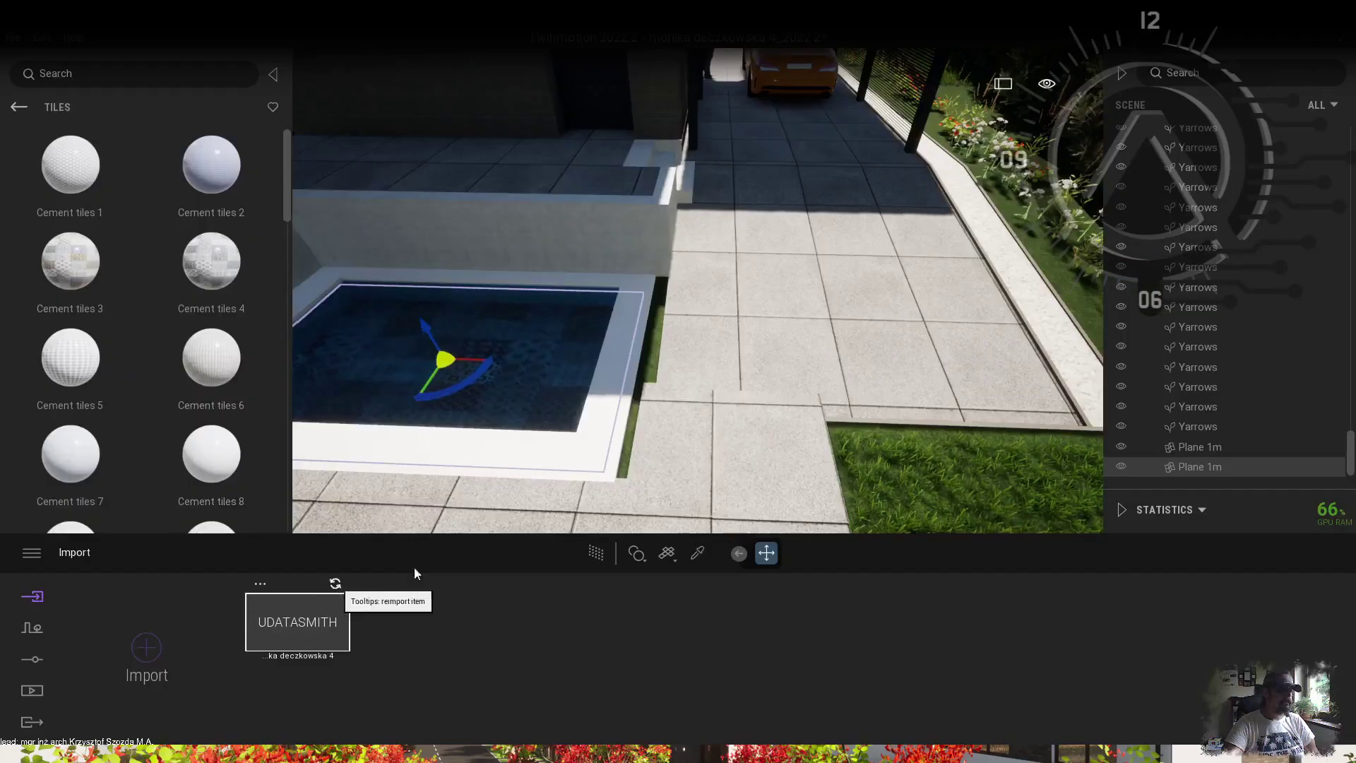
# Step: Switch to Twinmotion and review the saved views Image1 through Image5
pyautogui.moveTo(893, 255); pyautogui.dragTo(672, 160, button='right')
pyautogui.click(31, 690)
pyautogui.click(295, 646)
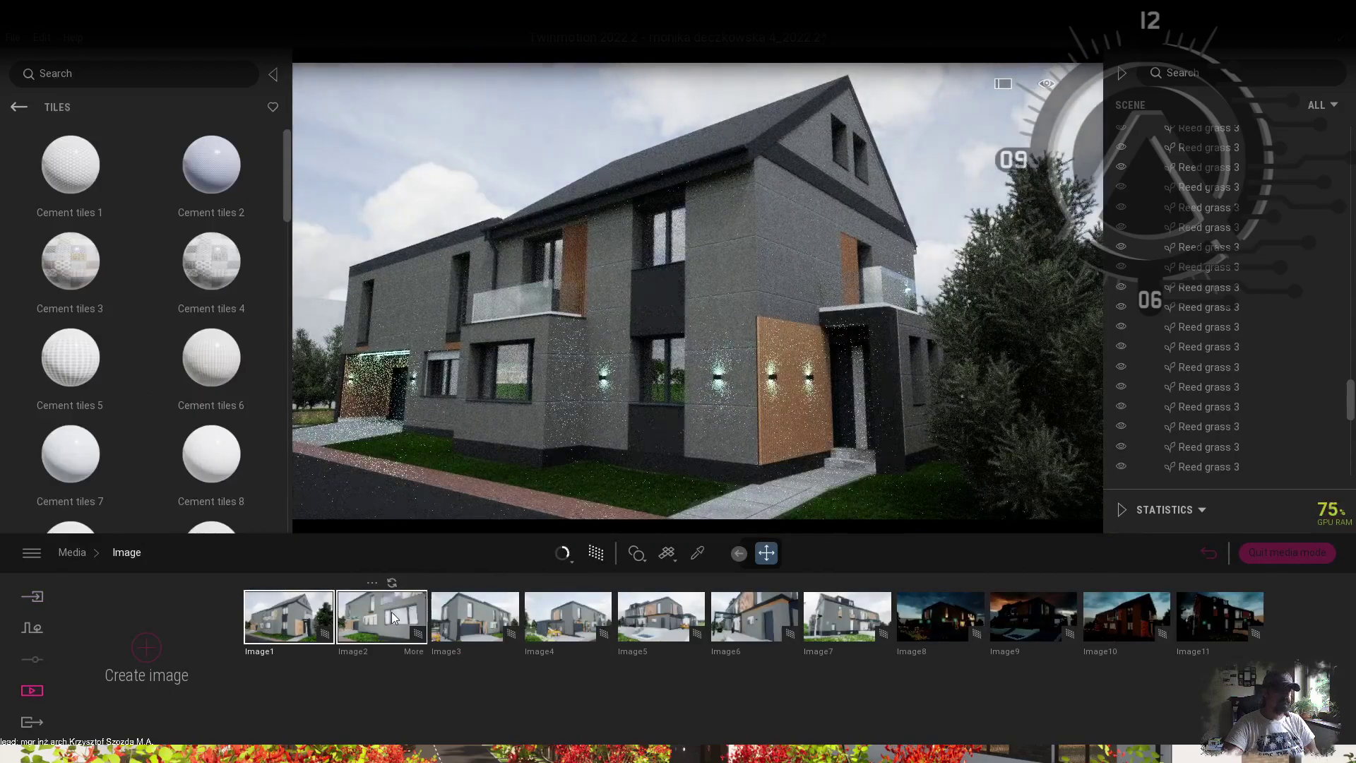
pyautogui.click(393, 619)
pyautogui.click(475, 616)
pyautogui.click(568, 616)
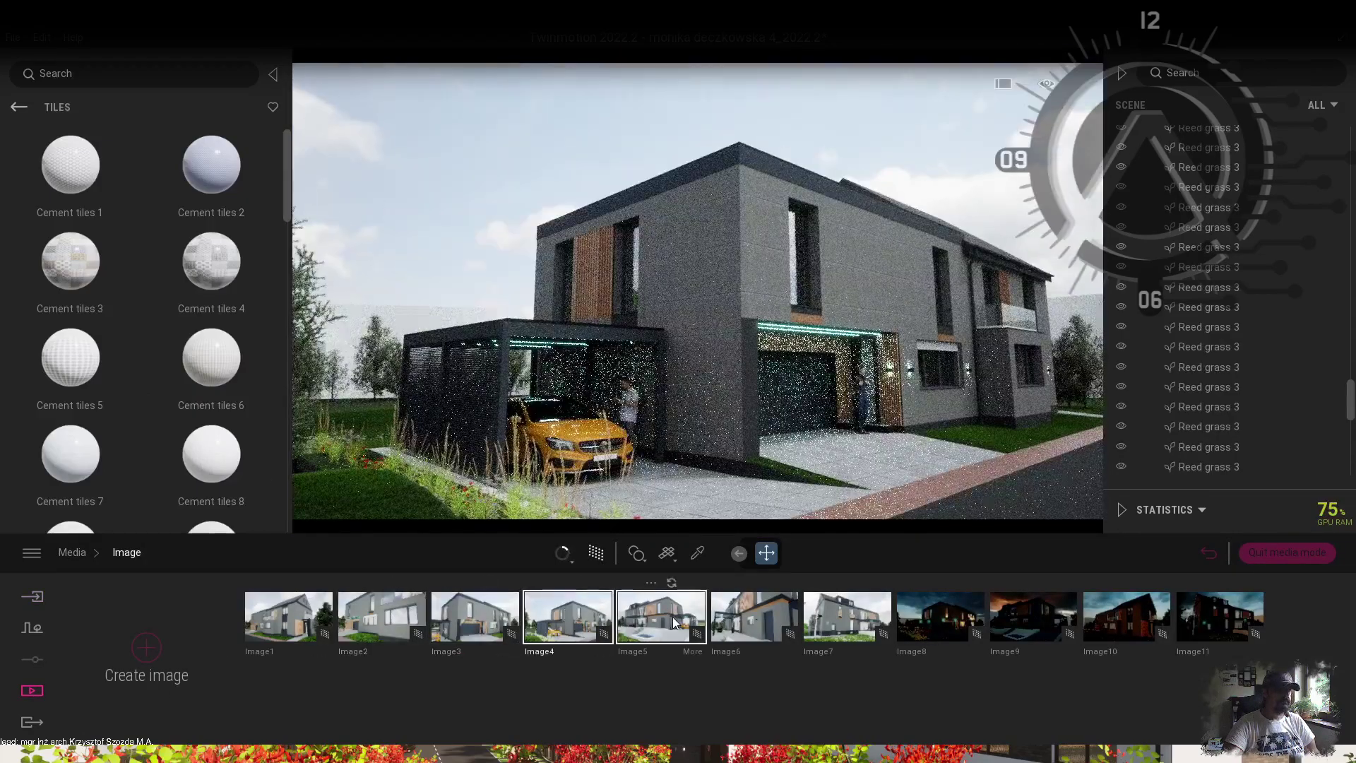
pyautogui.click(673, 621)
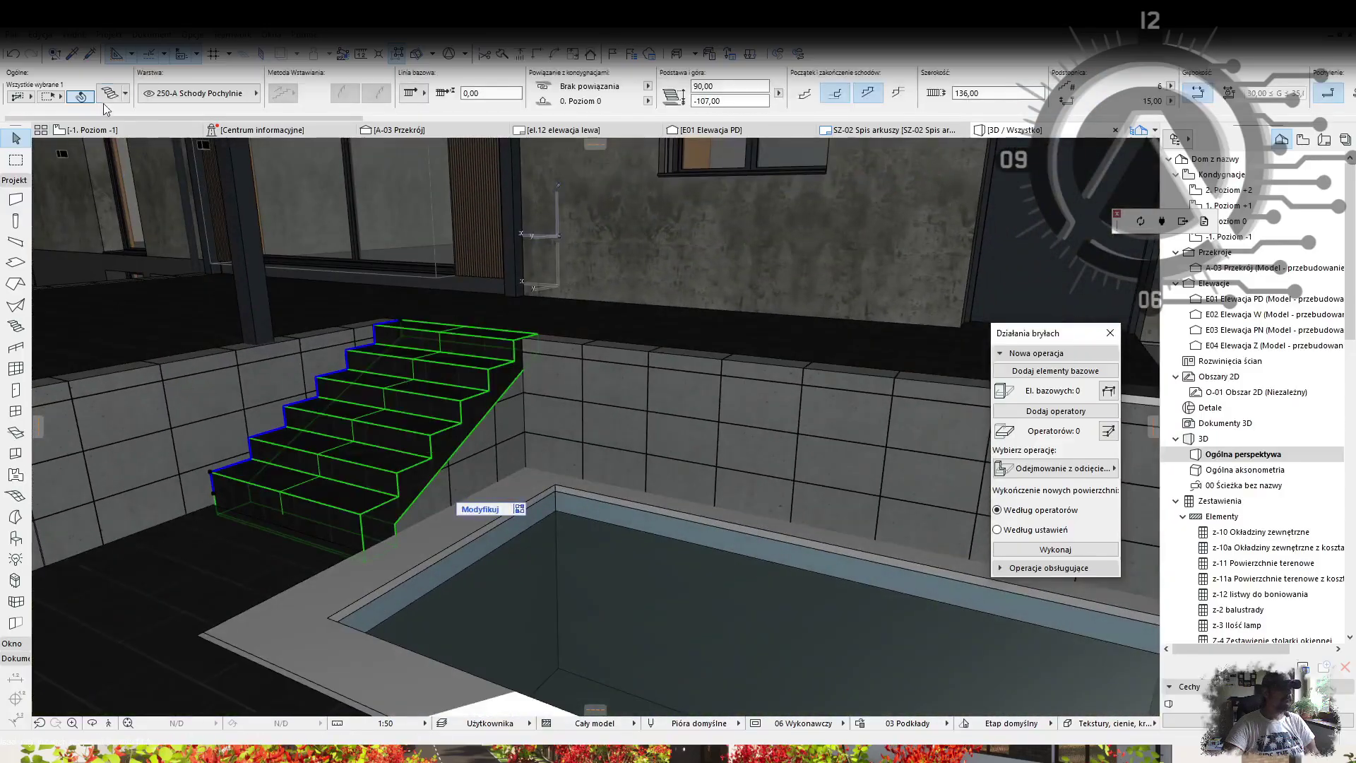
# Step: Set the surface of the terrace stair's monolithic structure to Płytki - białe matowe 15x15 in Archicad
pyautogui.click(109, 93)
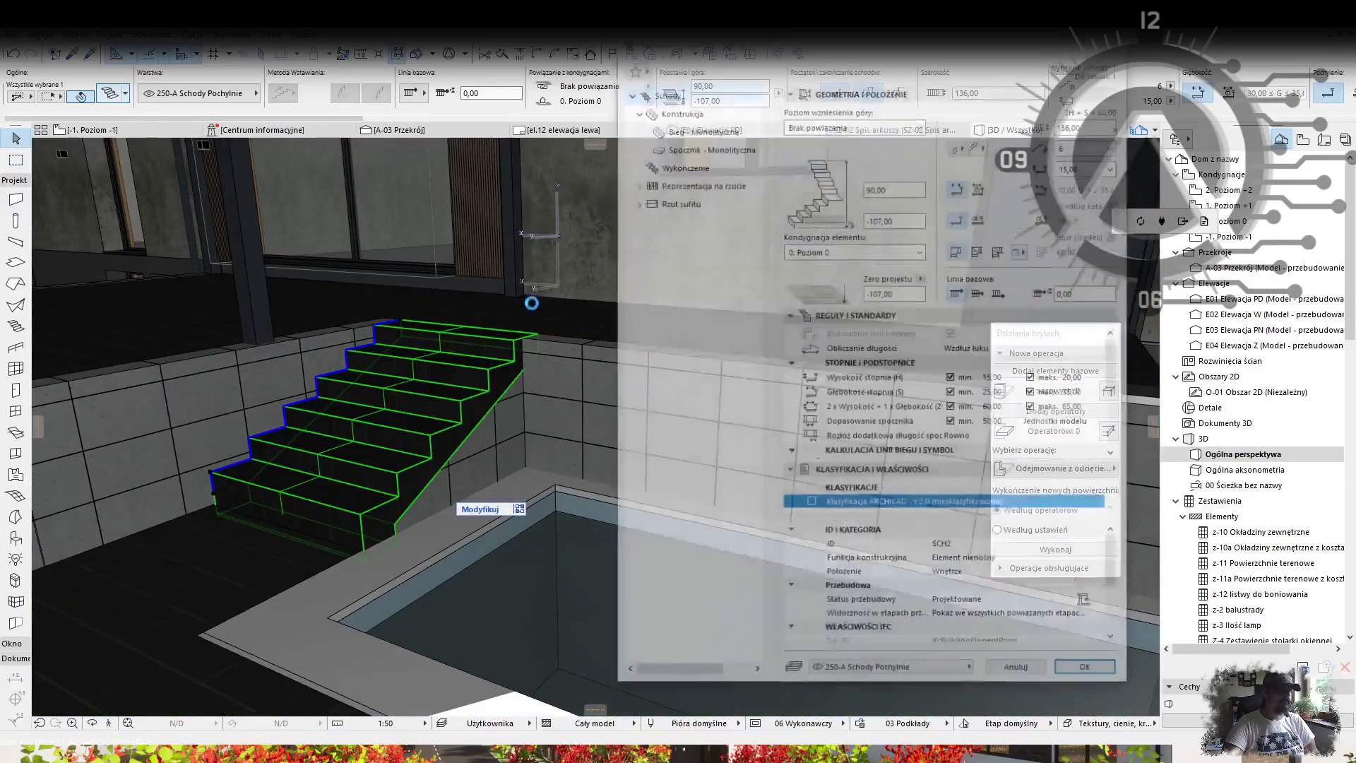
pyautogui.click(1018, 567)
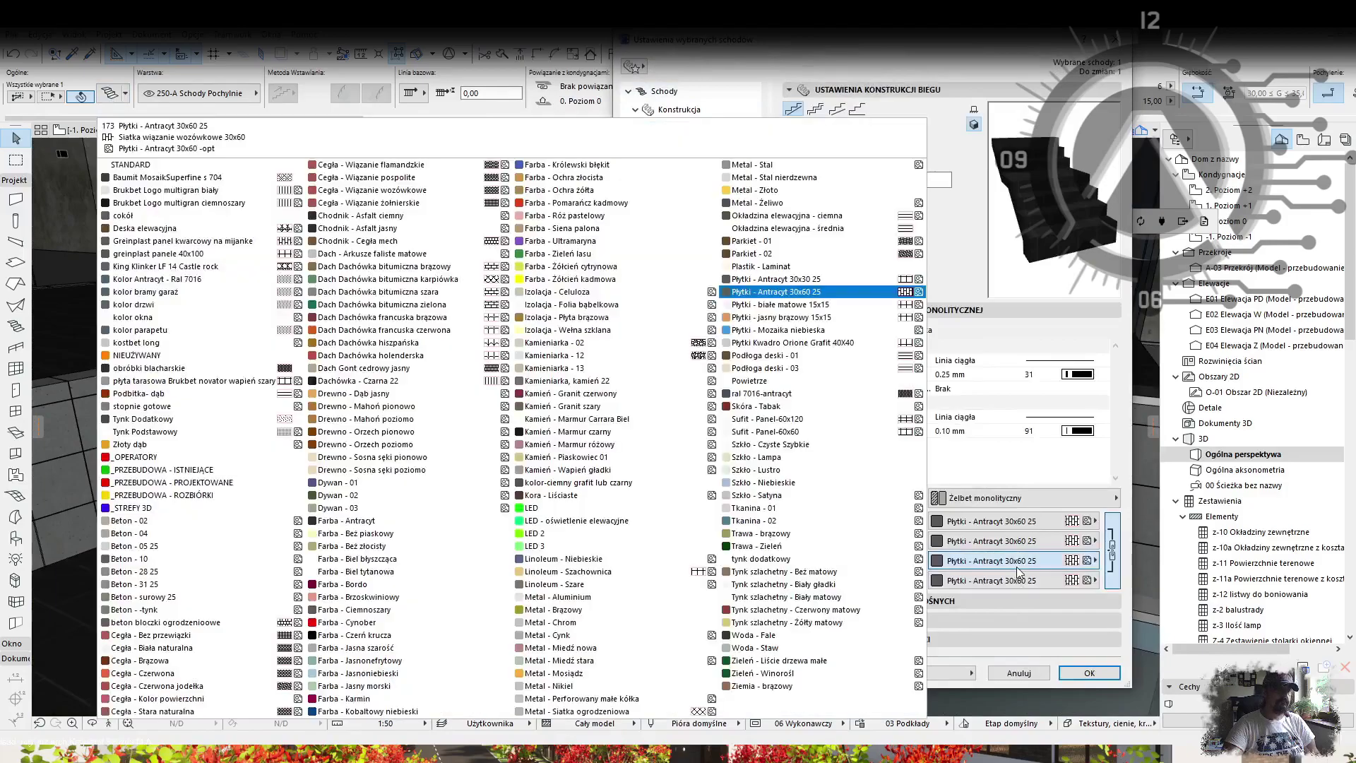
pyautogui.click(795, 305)
pyautogui.click(1088, 672)
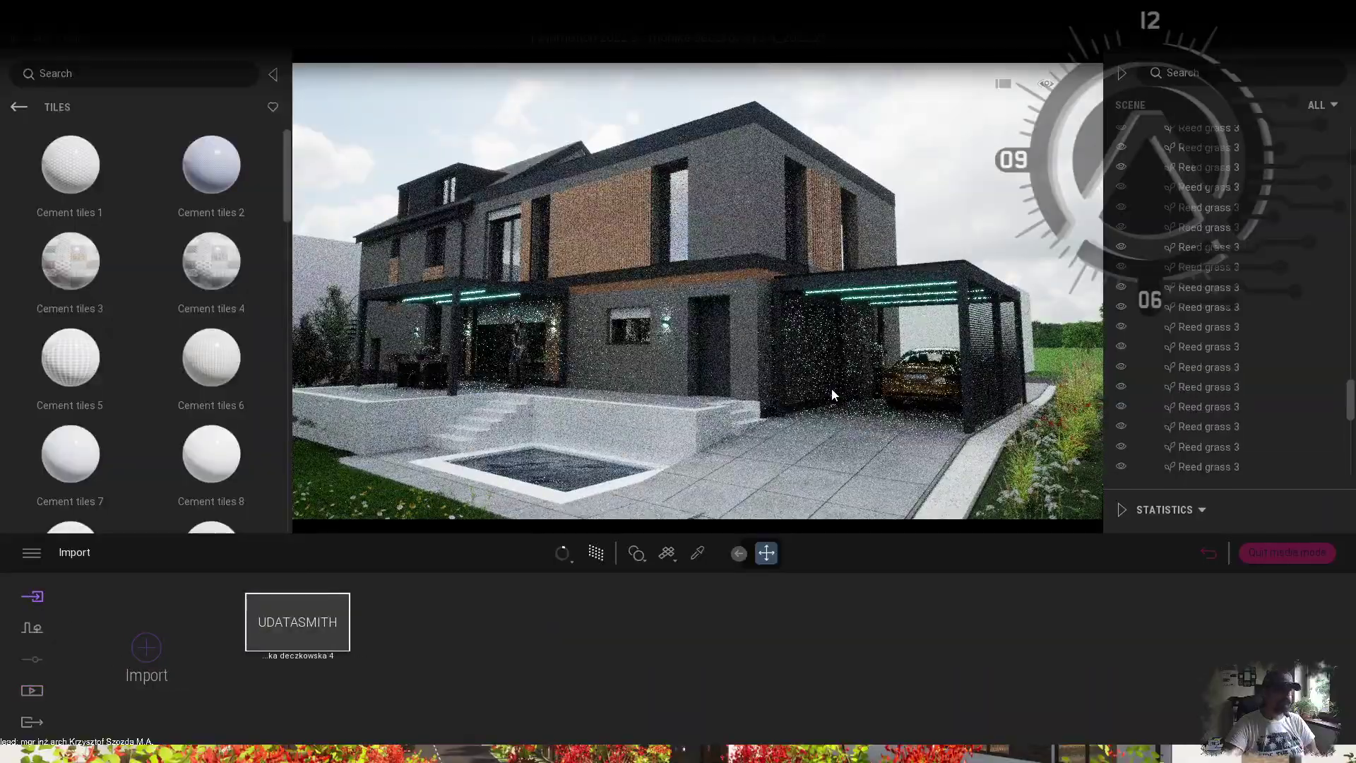
# Step: In Twinmotion, sample the terrace stair's Płytki_-_białe_matowe_15x15 material and set its scale to 2
pyautogui.moveTo(832, 388); pyautogui.dragTo(474, 425, button='right')
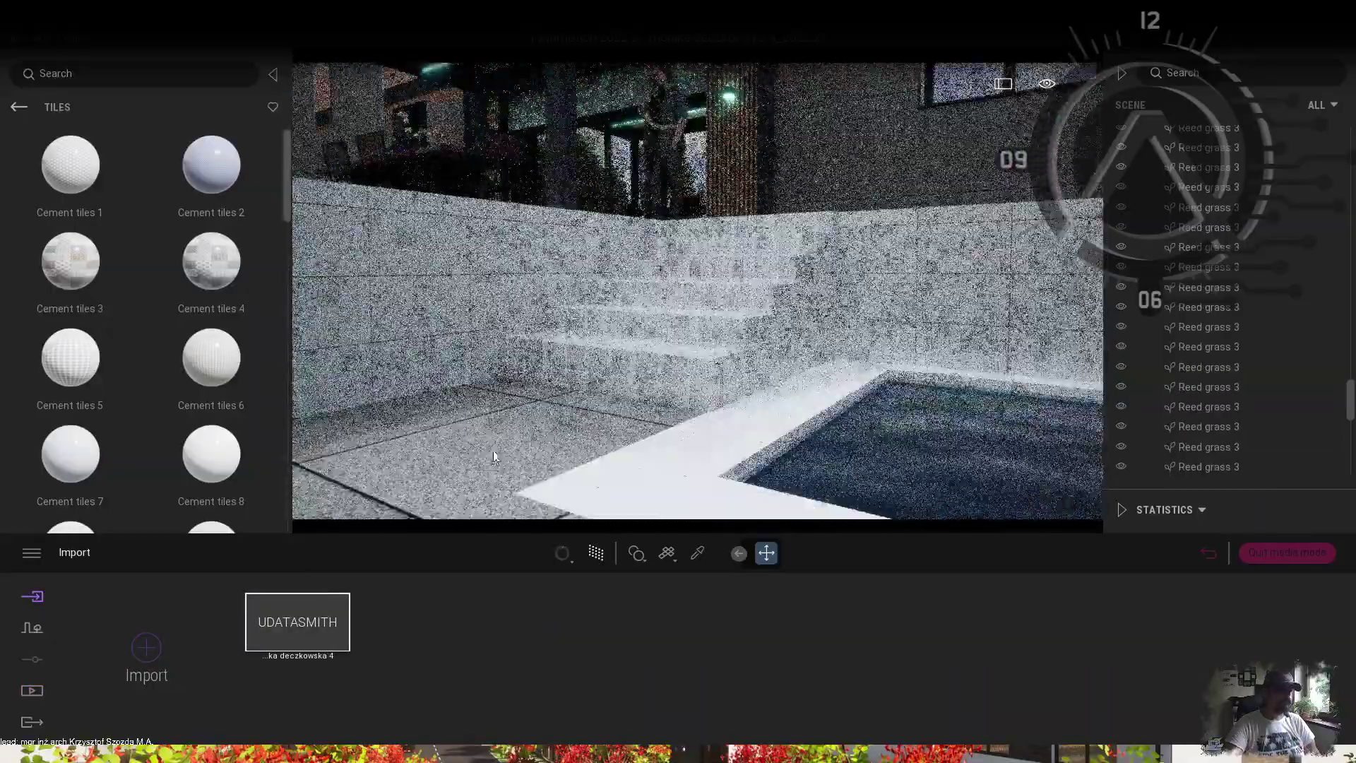
pyautogui.click(697, 552)
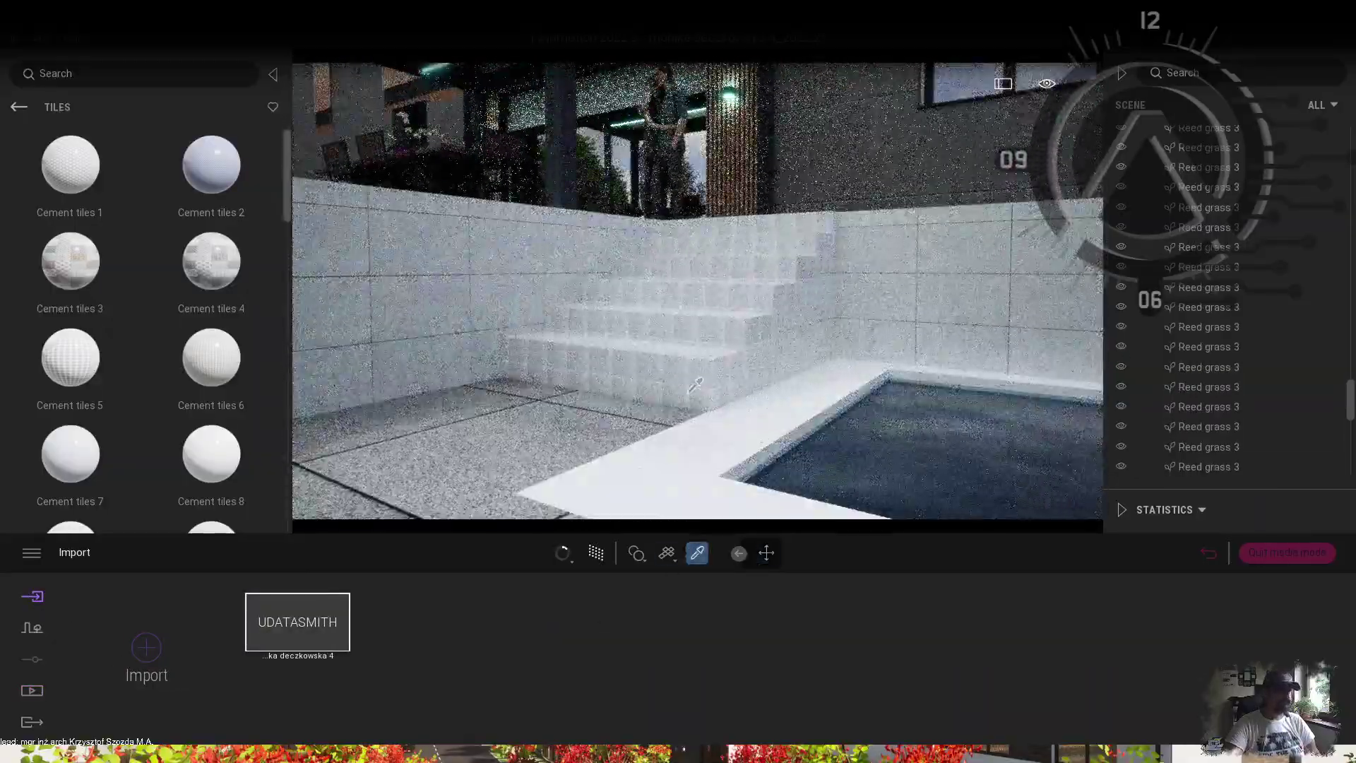
pyautogui.write('2')
pyautogui.press('Return')
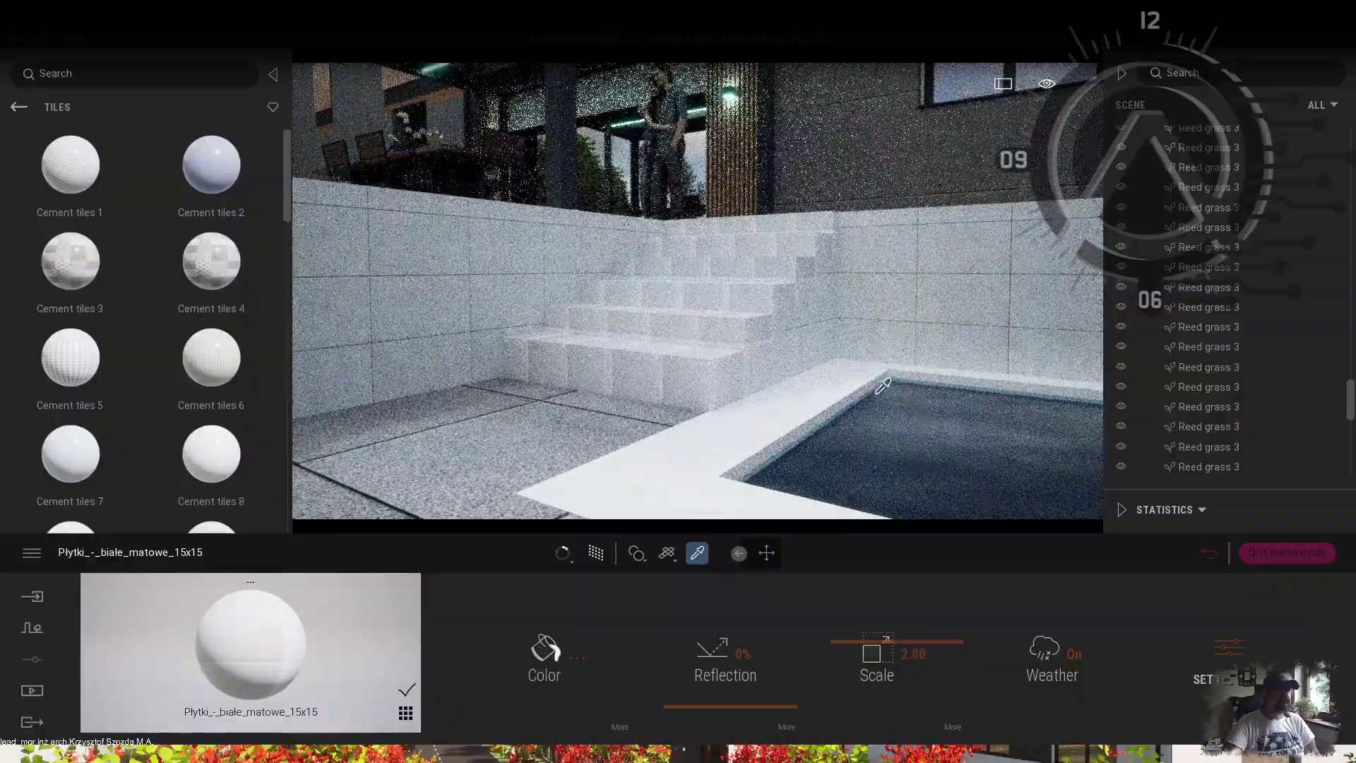
# Step: Apply the Stoneware tiles 3 material to the terrace stair beside the pool and set its scale to 1.5
pyautogui.keyDown('shift'); pyautogui.moveTo(845, 247); pyautogui.dragTo(845, 322, button='middle'); pyautogui.keyUp('shift')
pyautogui.scroll(-10, 142, 388)
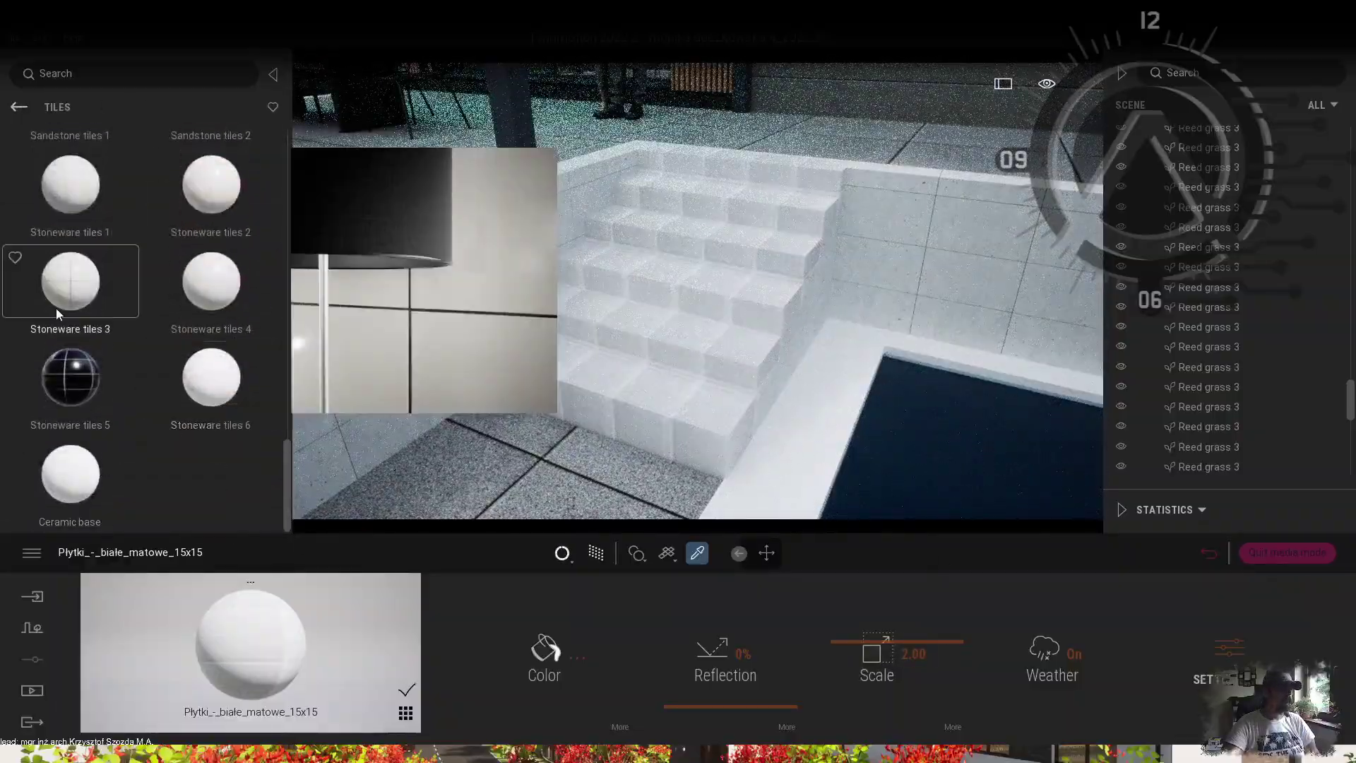
pyautogui.scroll(1, 177, 201)
pyautogui.moveTo(77, 379); pyautogui.dragTo(621, 422)
pyautogui.click(904, 656)
pyautogui.write('2')
pyautogui.press('Return')
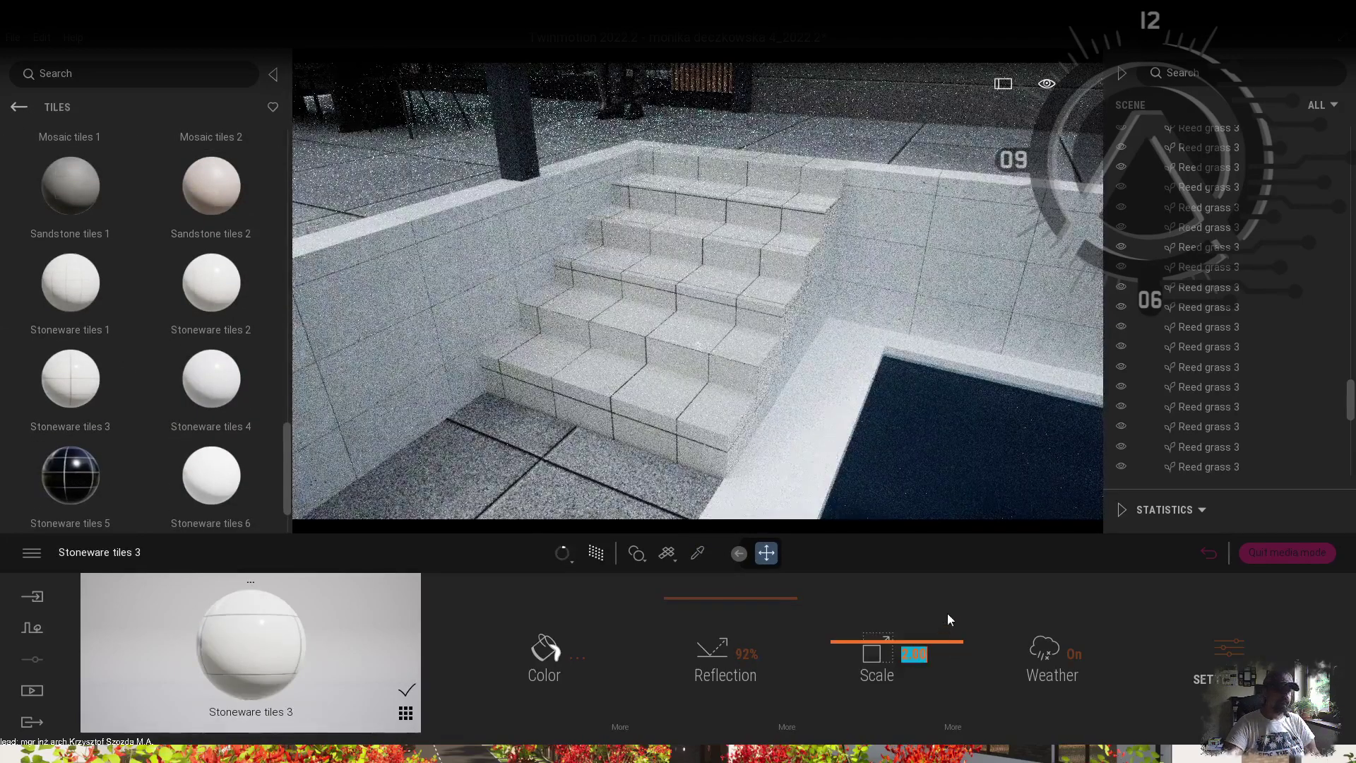
pyautogui.write('1.5')
pyautogui.press('Return')
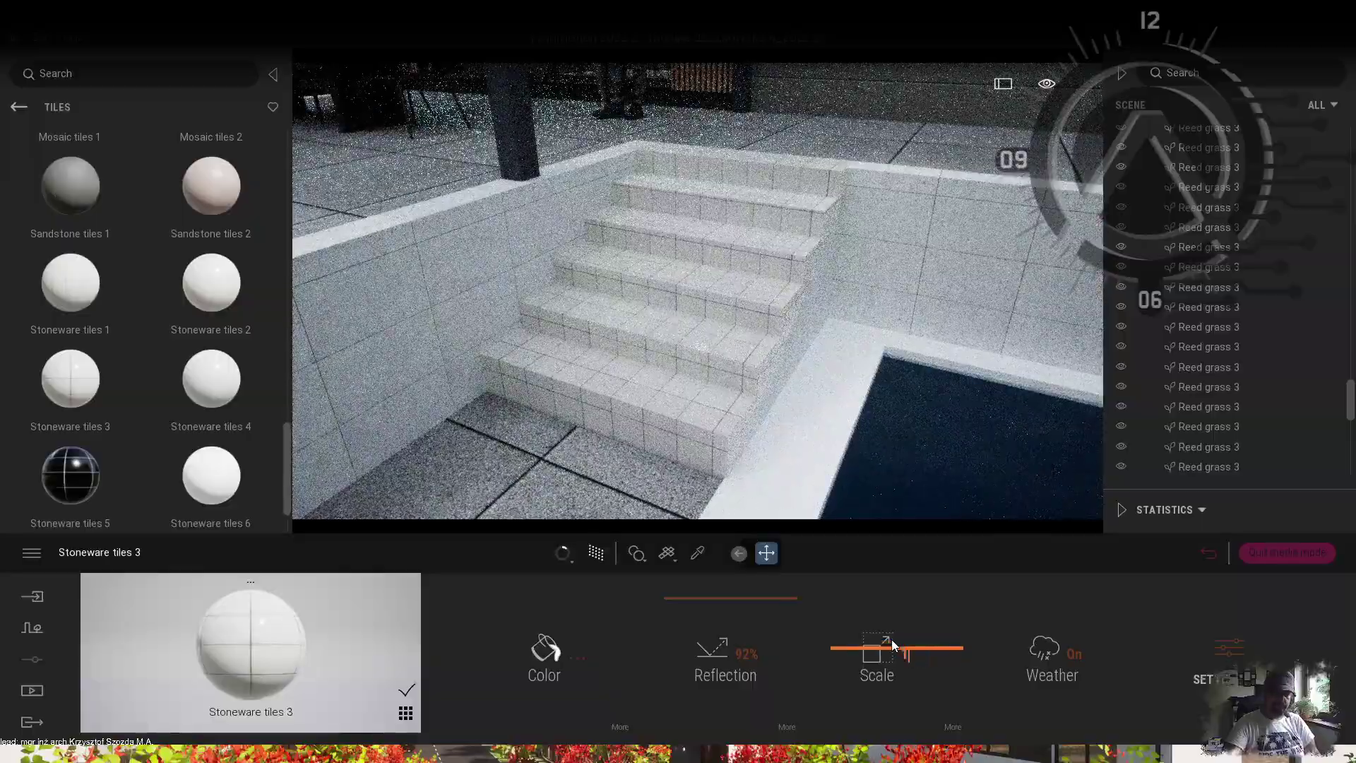
# Step: Shift the stair tile texture to Move X 0.76 and Move Y 0.64, and set its scale to 0.7
pyautogui.click(952, 726)
pyautogui.click(901, 674)
pyautogui.moveTo(1109, 648); pyautogui.dragTo(1109, 640)
pyautogui.moveTo(988, 647); pyautogui.dragTo(992, 639)
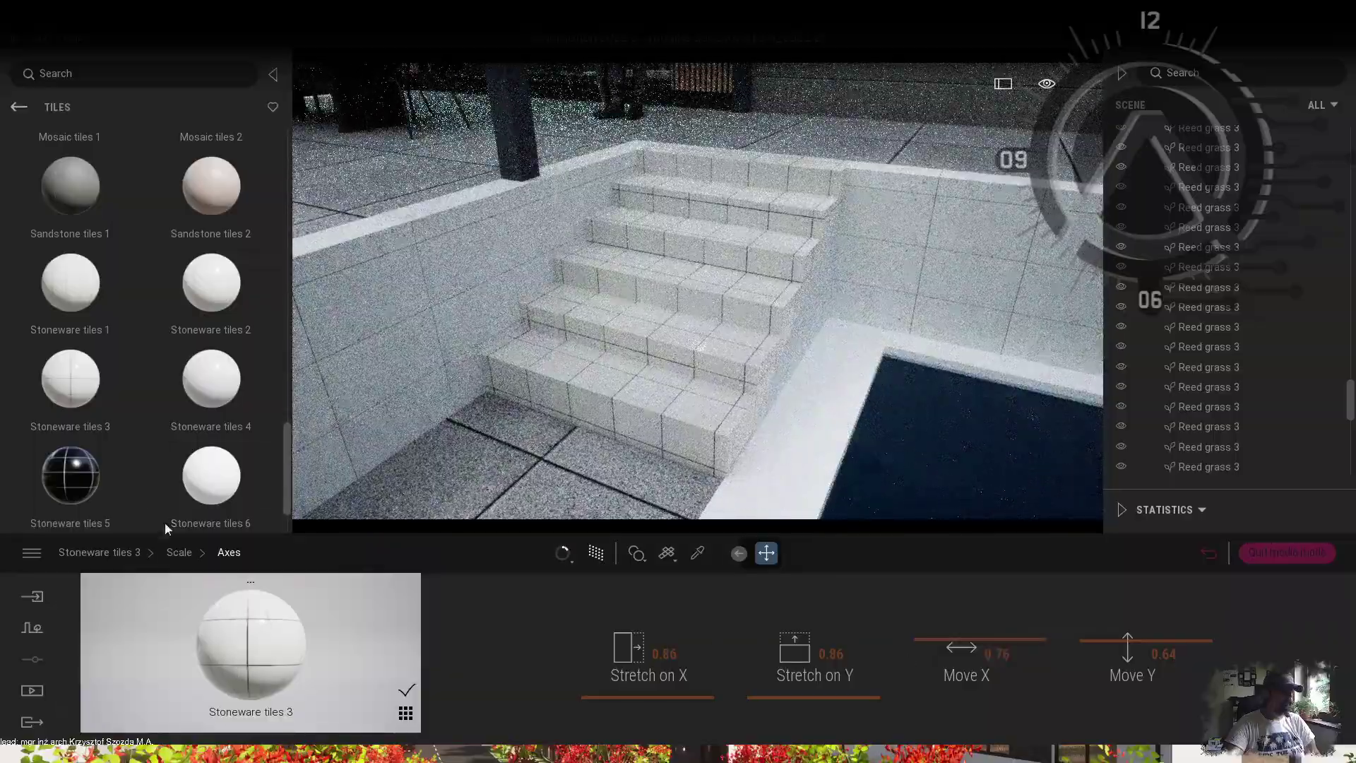
pyautogui.click(179, 553)
pyautogui.write('0.7')
pyautogui.press('Return')
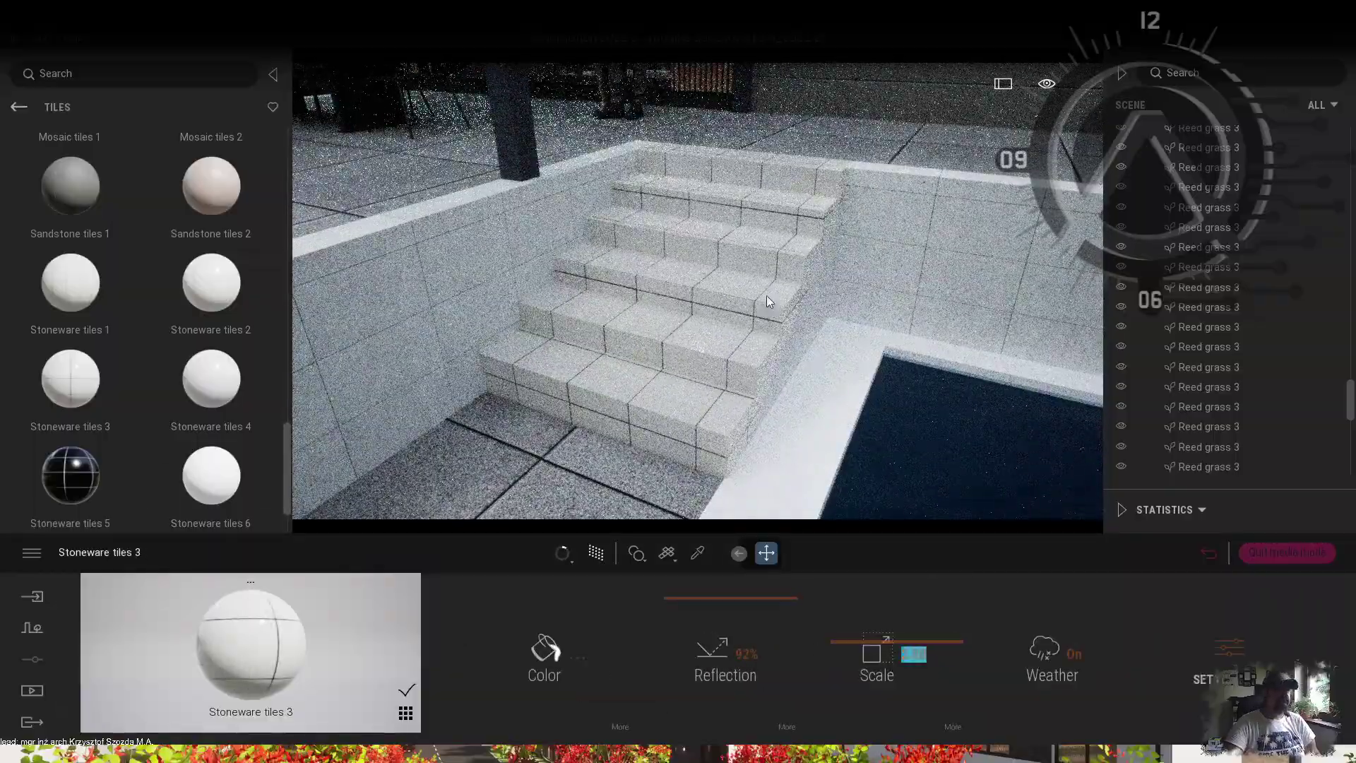
# Step: Inspect the dark ground-floor facade wall's material, its colour settings and its entry in the scene's material list
pyautogui.scroll(-5, 771, 381)
pyautogui.moveTo(772, 381); pyautogui.dragTo(876, 276, button='right')
pyautogui.press('t')
pyautogui.click(710, 332)
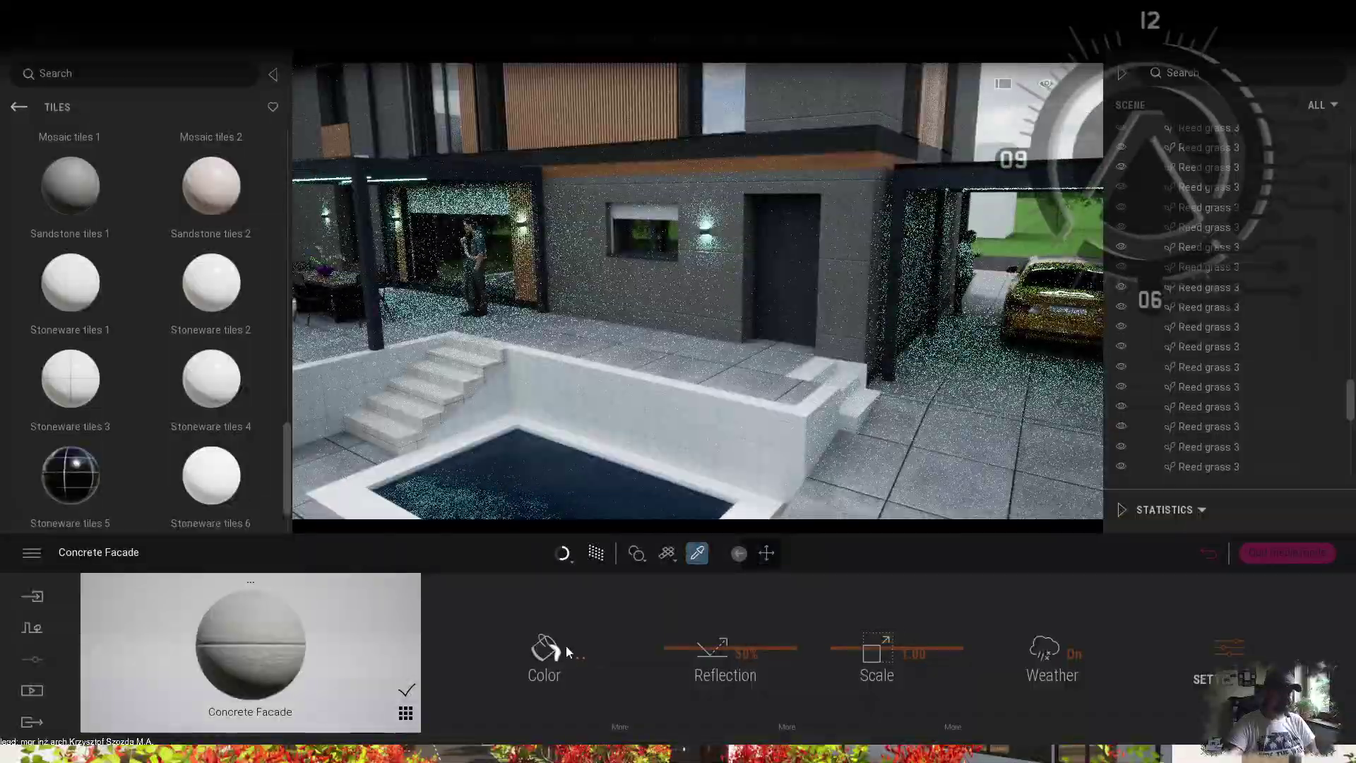
pyautogui.click(566, 646)
pyautogui.click(840, 527)
pyautogui.click(15, 107)
pyautogui.click(80, 279)
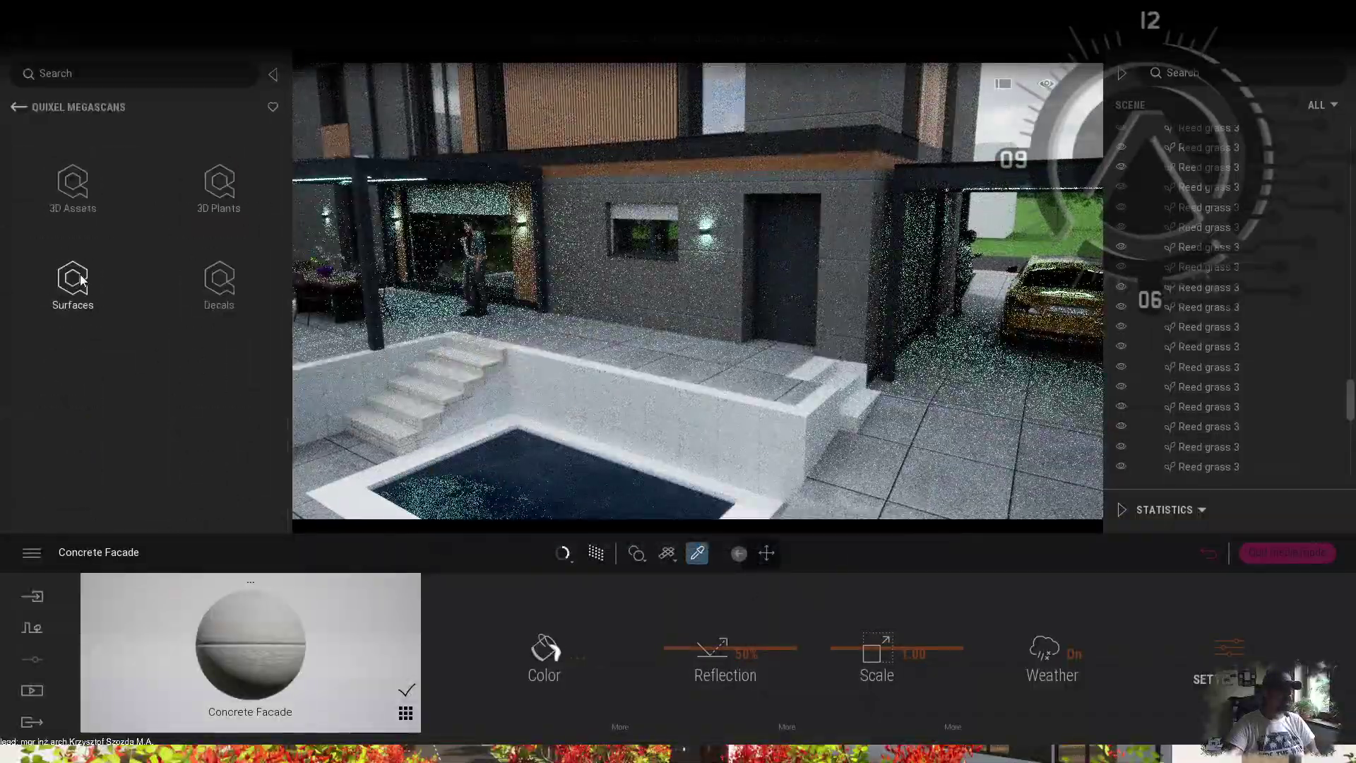
pyautogui.click(405, 714)
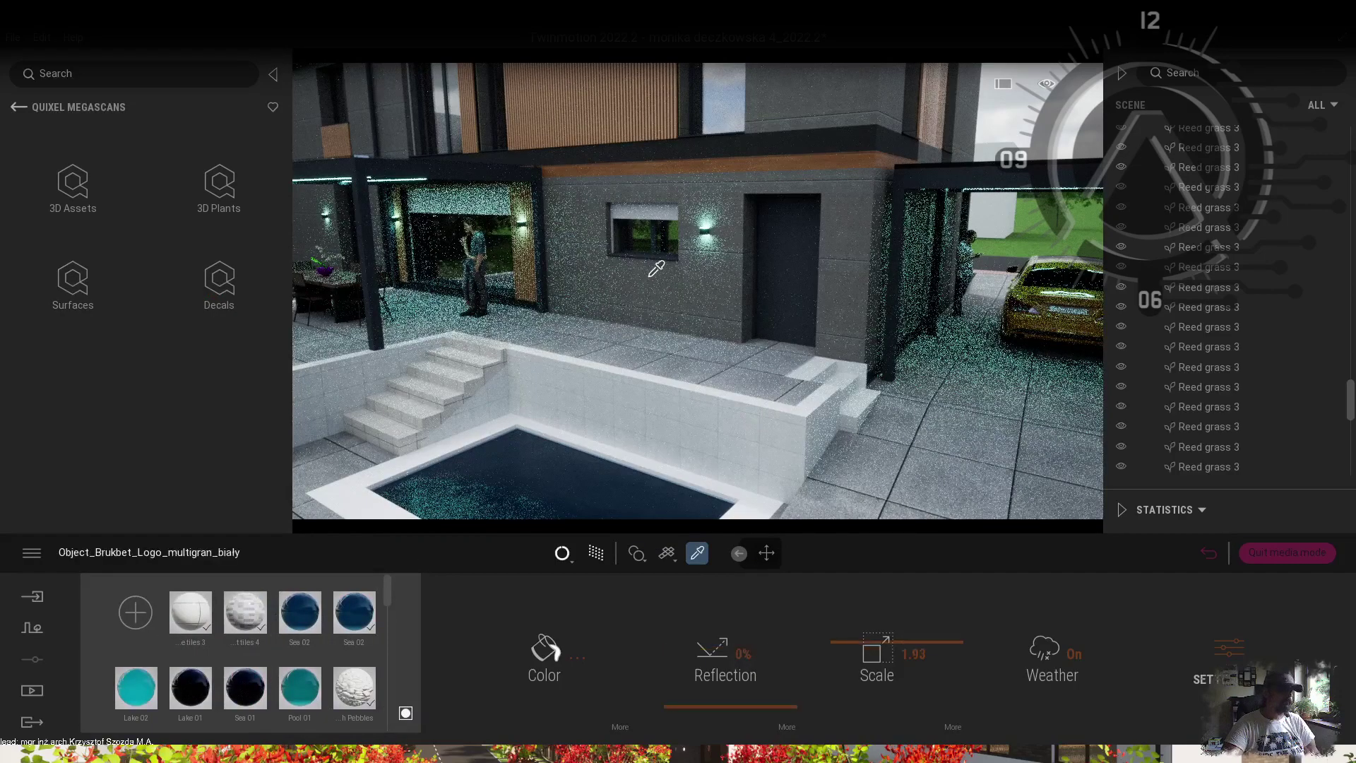
pyautogui.click(656, 268)
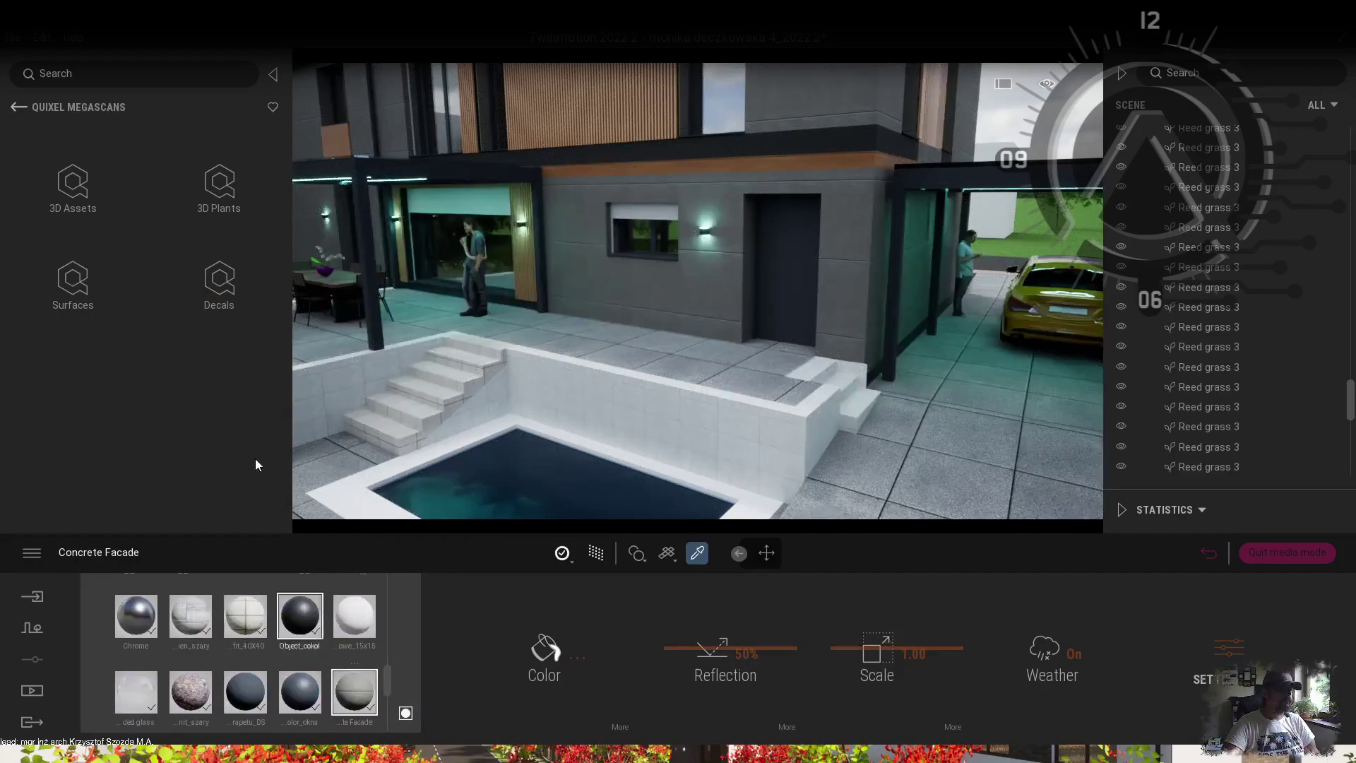
# Step: Search the library for concrete facade and apply the light Concrete Facade with a single vertical joint to the house wall
pyautogui.click(72, 279)
pyautogui.click(71, 373)
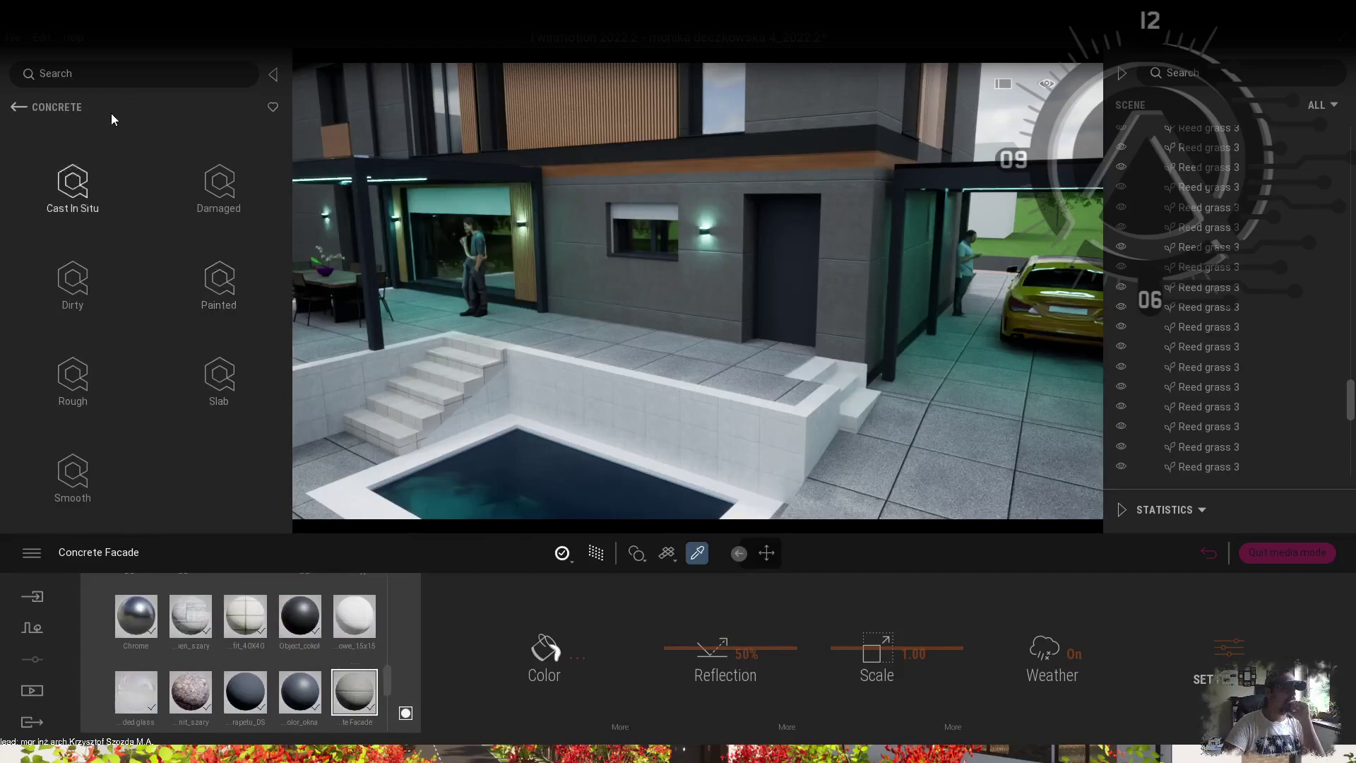
pyautogui.click(14, 64)
pyautogui.write('concrete facade')
pyautogui.press('Return')
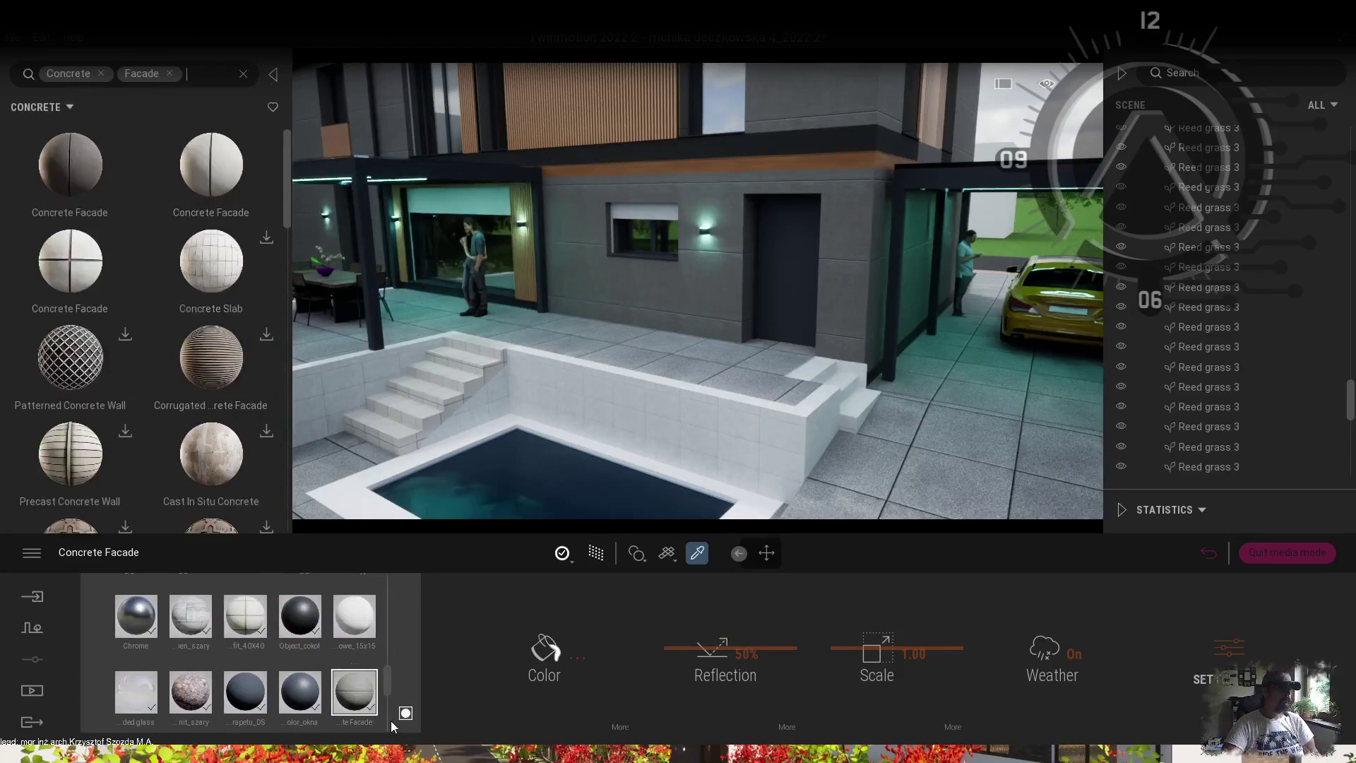
pyautogui.moveTo(211, 167); pyautogui.dragTo(724, 311)
# Step: Rotate the new Concrete Facade texture by 90° so its joints run horizontally
pyautogui.scroll(5, 747, 226)
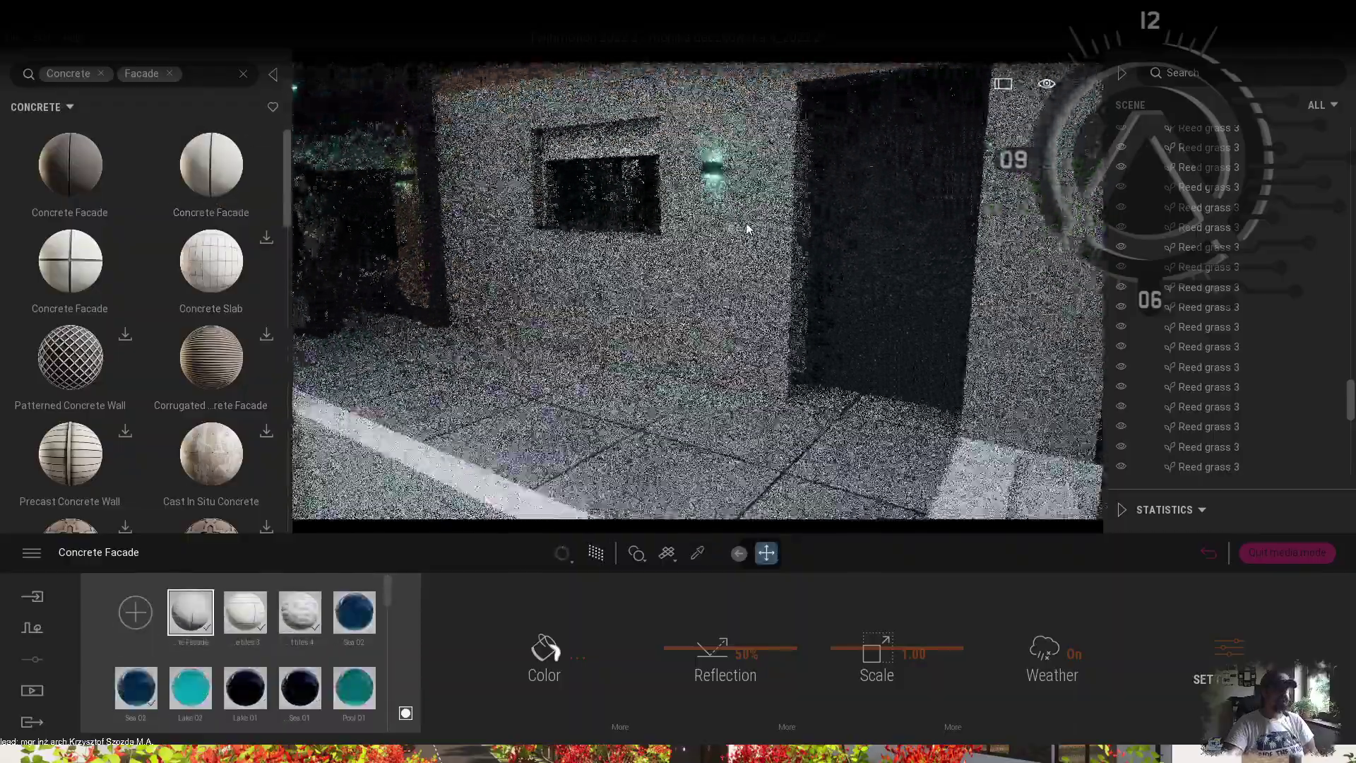
pyautogui.scroll(-3, 754, 219)
pyautogui.click(949, 726)
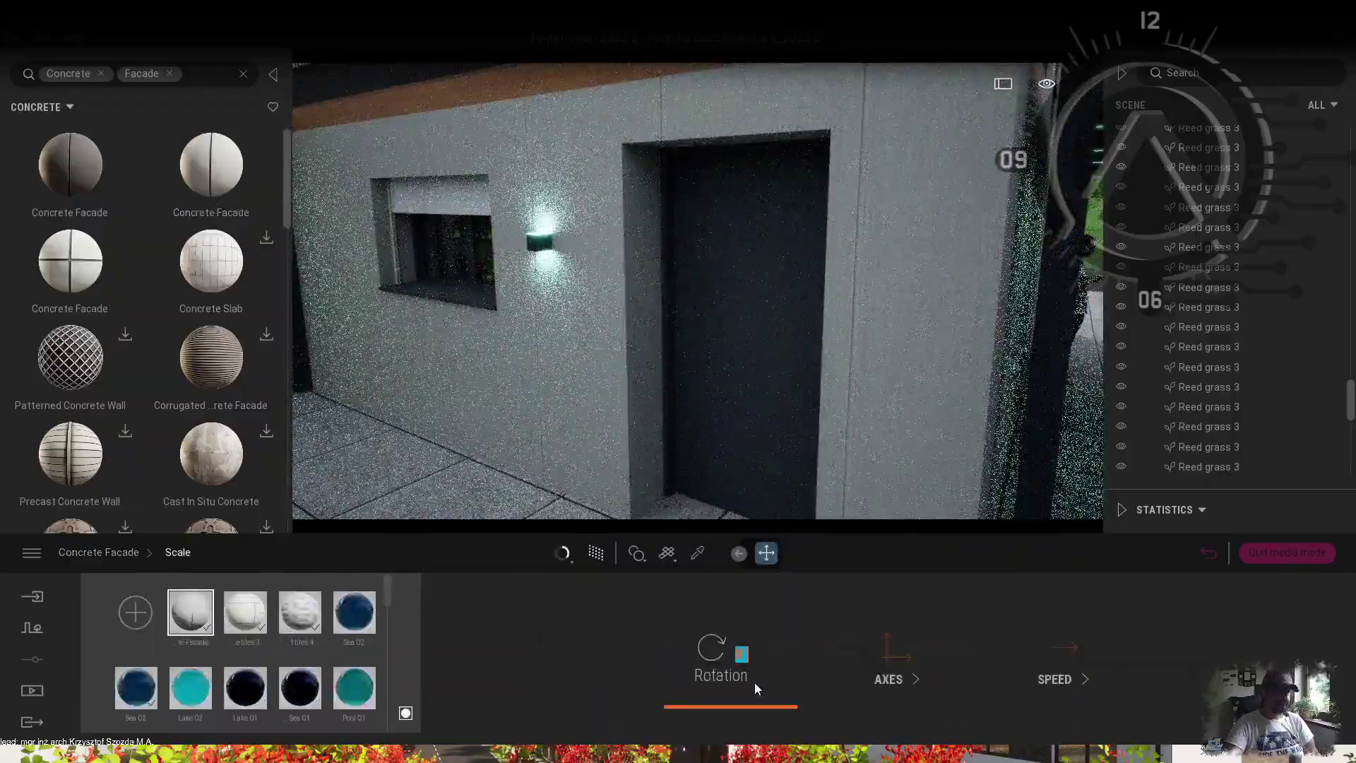
pyautogui.write('90')
pyautogui.press('Return')
pyautogui.scroll(-3, 706, 290)
pyautogui.moveTo(706, 289); pyautogui.dragTo(749, 289, button='right')
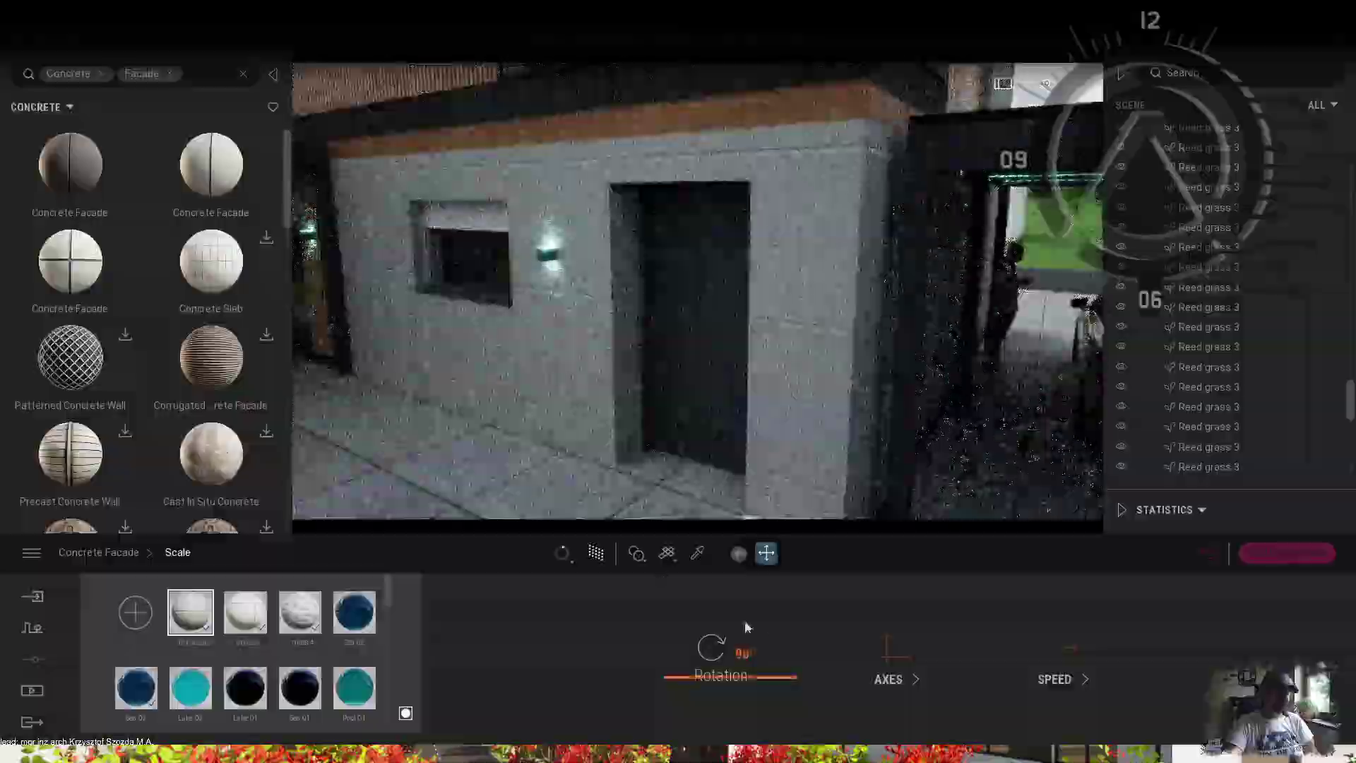
# Step: Shift the Concrete Facade texture on the wall to Move X -1.72 and Move Y 0.88
pyautogui.click(887, 664)
pyautogui.moveTo(1179, 673); pyautogui.dragTo(1098, 639)
pyautogui.moveTo(1005, 673); pyautogui.dragTo(1005, 668)
# Step: Review the light facade in the saved views Image2 through Image7 and compare it with the earlier rendered images in Photos
pyautogui.click(609, 750)
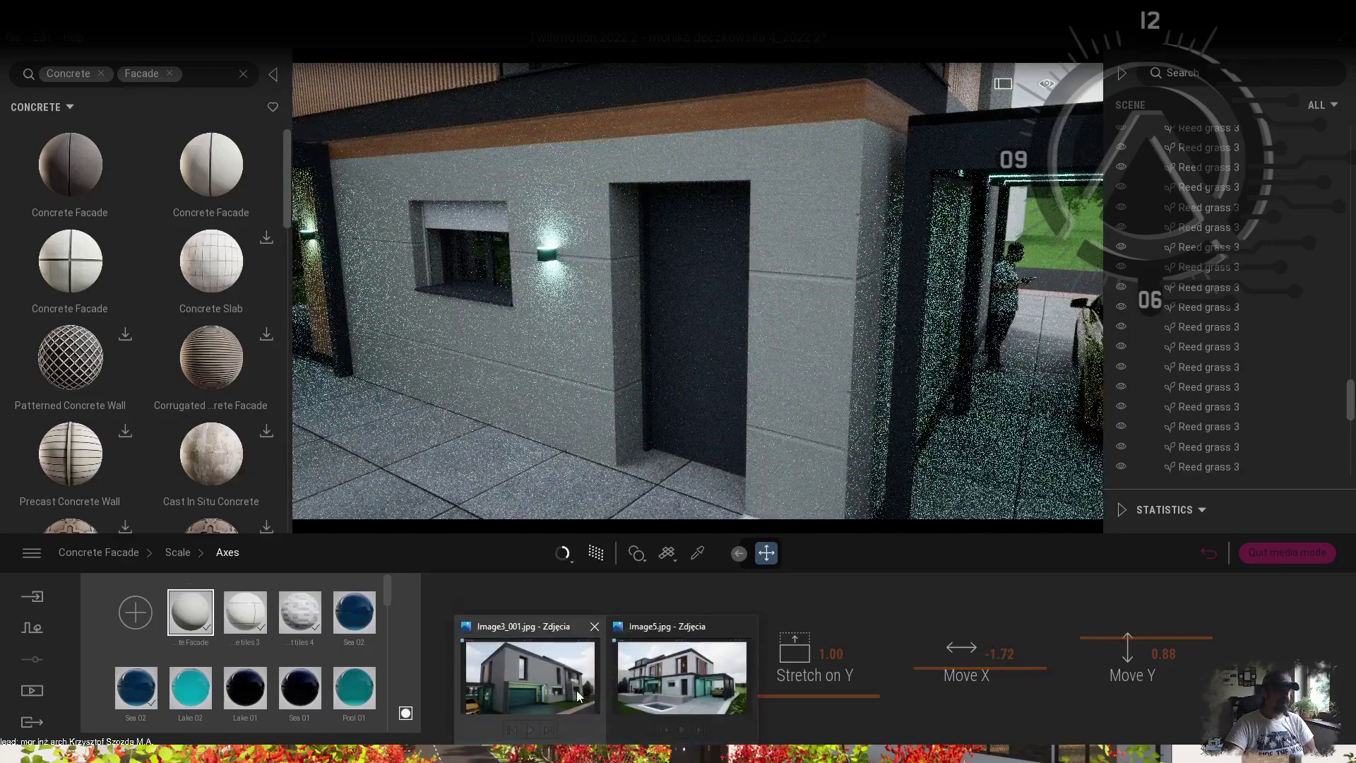
pyautogui.click(577, 692)
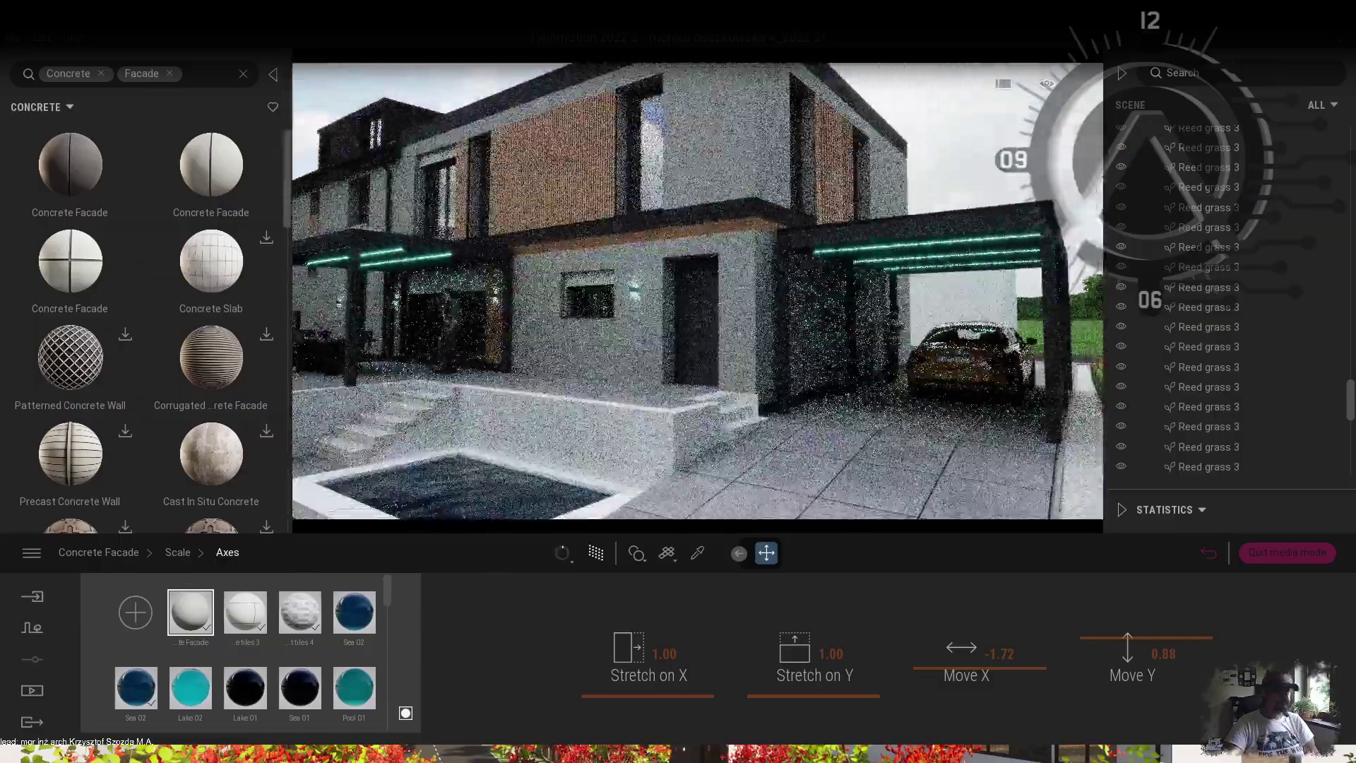
pyautogui.click(32, 689)
pyautogui.click(370, 678)
pyautogui.click(376, 624)
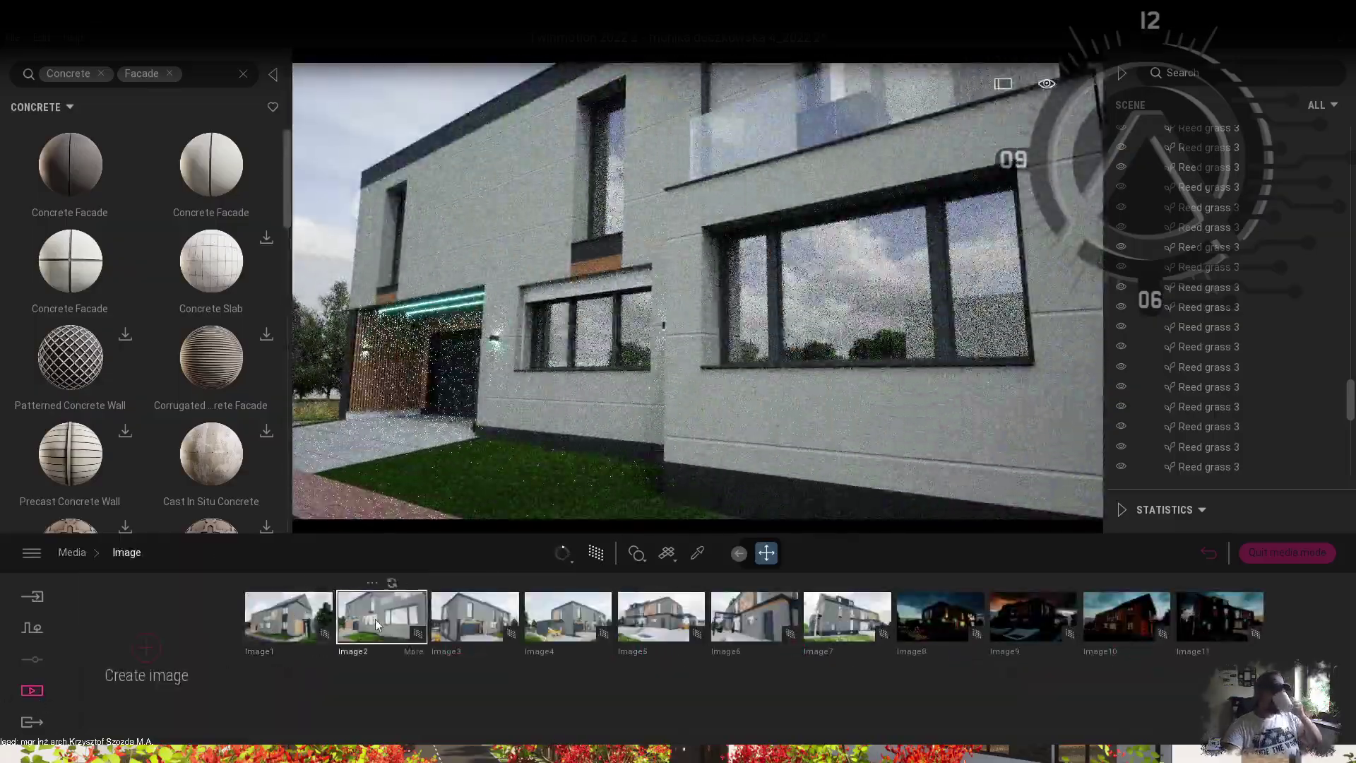
pyautogui.click(479, 621)
pyautogui.click(567, 618)
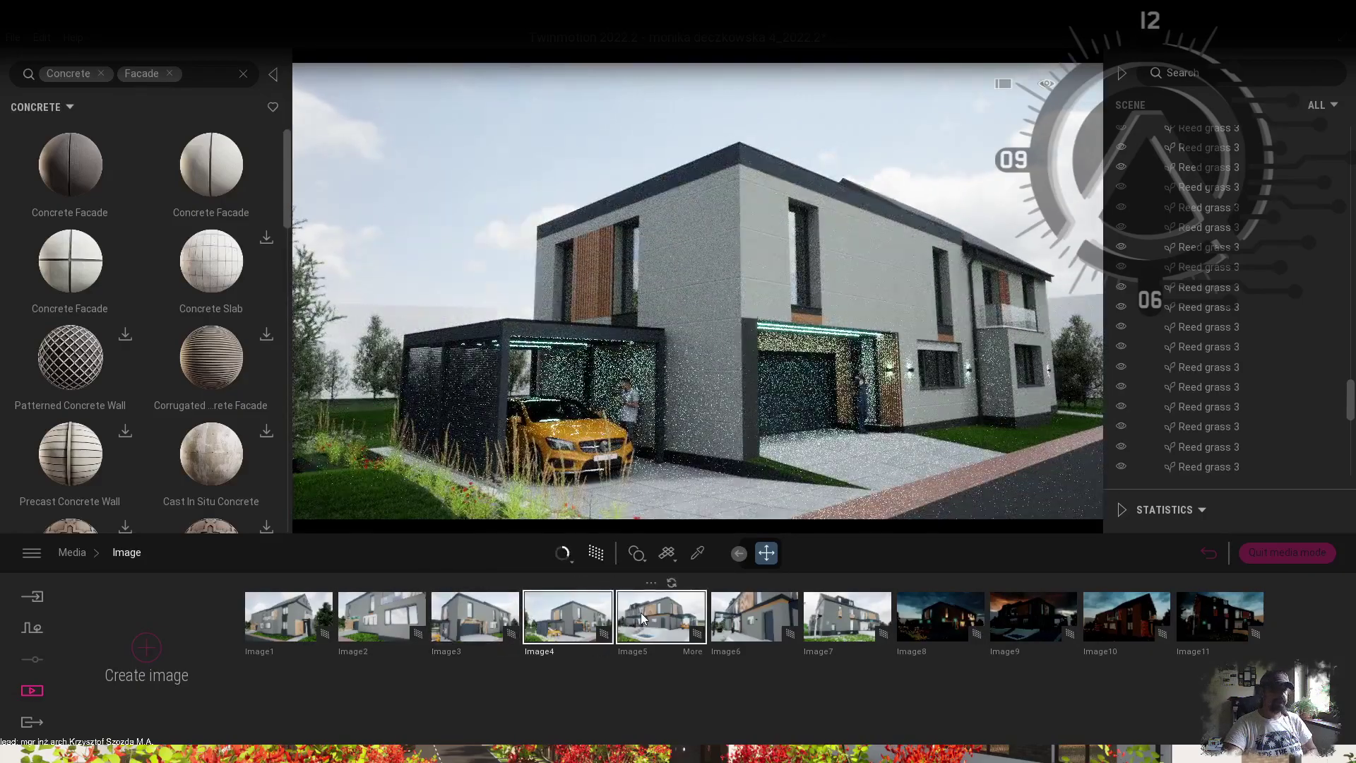
pyautogui.click(644, 617)
pyautogui.click(764, 607)
pyautogui.click(837, 611)
pyautogui.moveTo(553, 682)
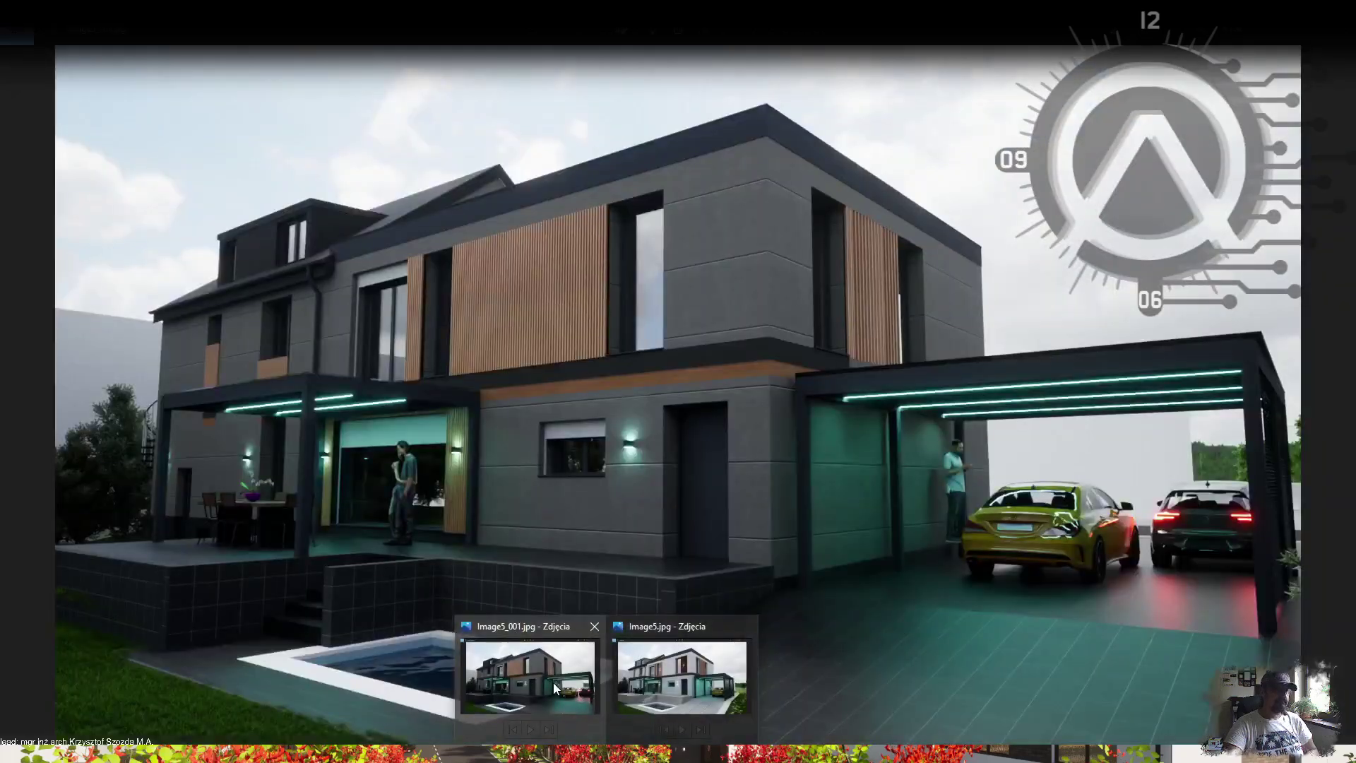
# Step: Save the Twinmotion project and return to the saved view Image5
pyautogui.hotkey('ctrl', 's')
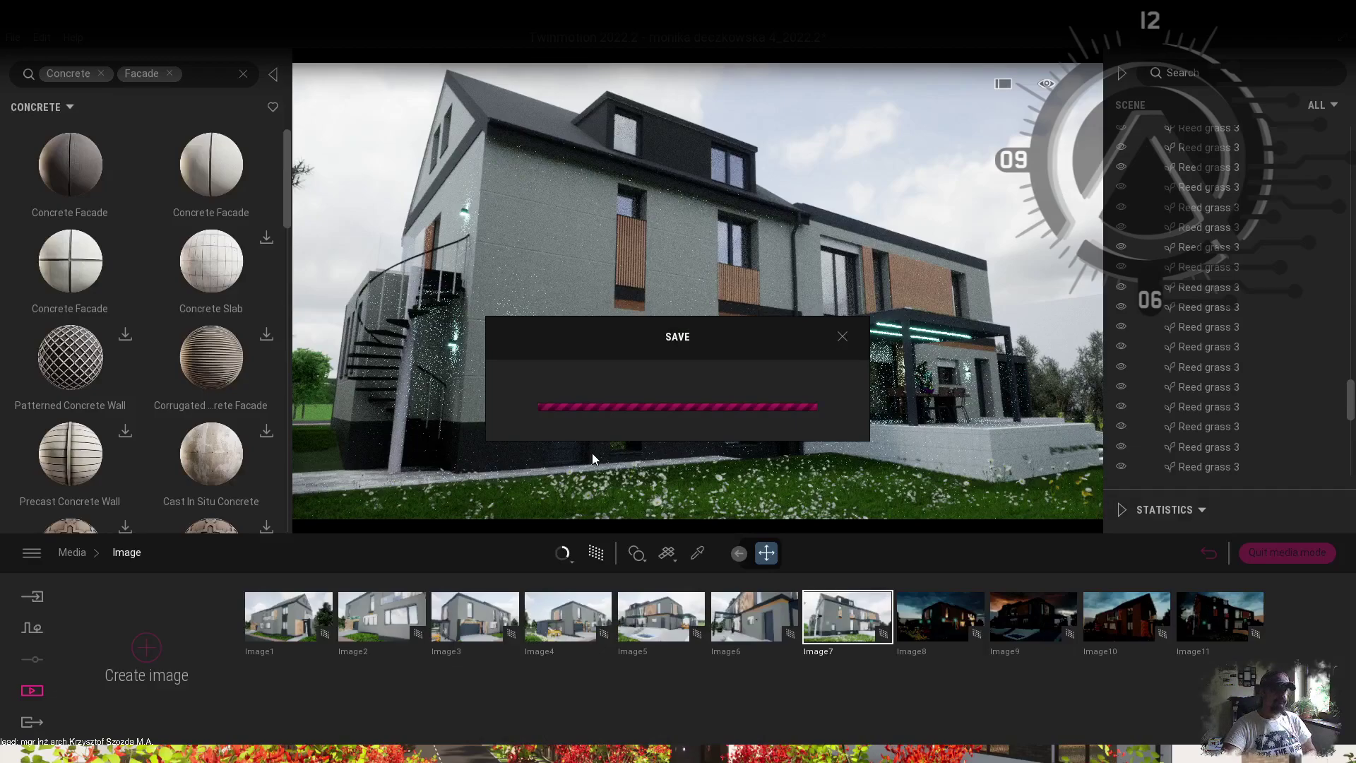
pyautogui.click(653, 620)
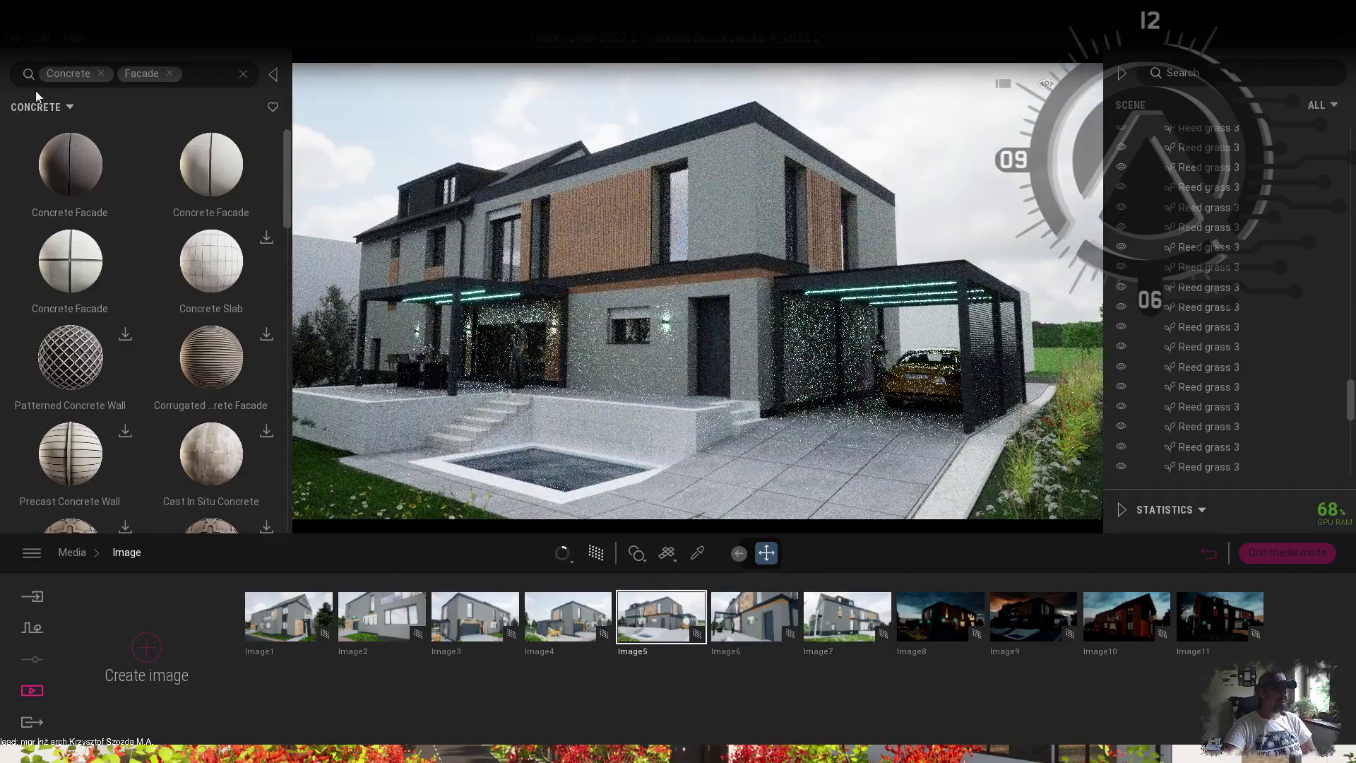
# Step: Browse the Sketchfab Animals & Pets category for a model to add to the scene
pyautogui.click(42, 107)
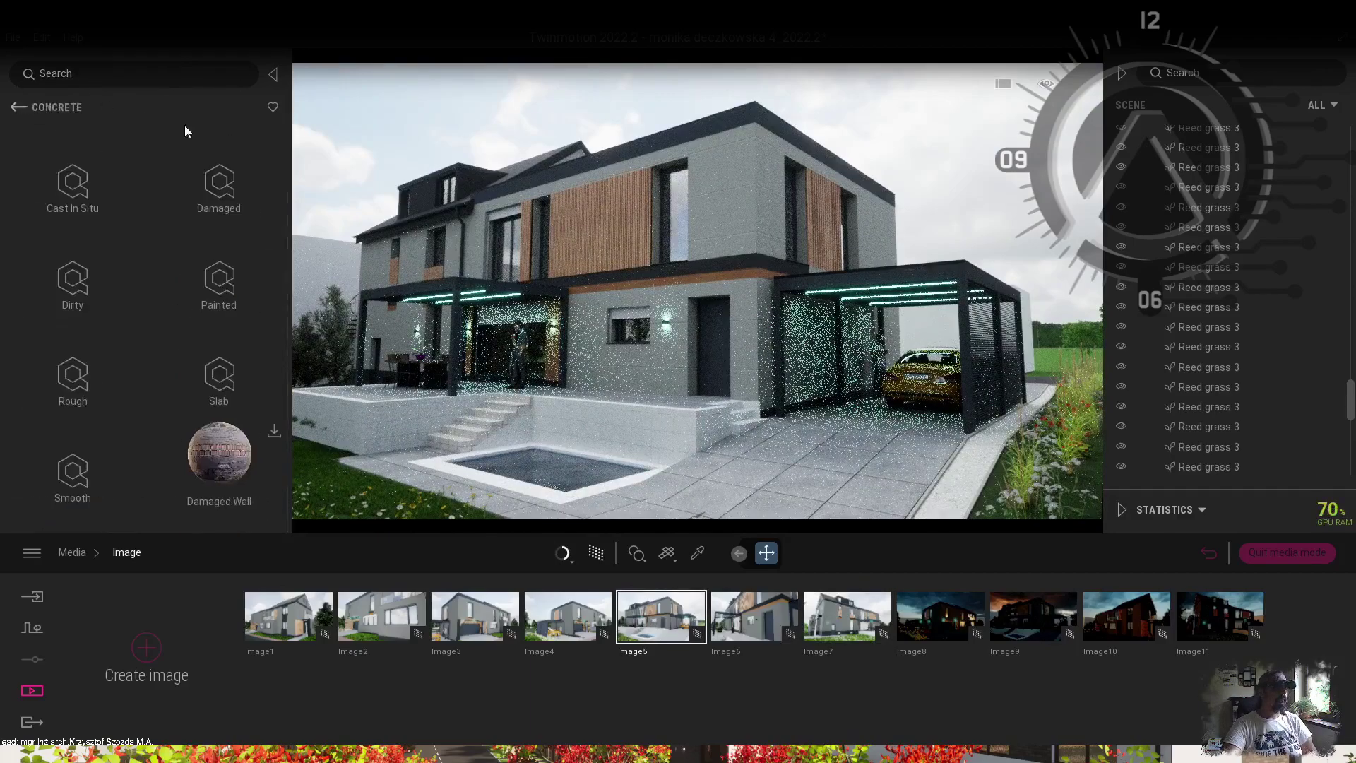
pyautogui.click(13, 106)
pyautogui.click(13, 106)
pyautogui.click(13, 107)
pyautogui.click(101, 439)
pyautogui.click(70, 185)
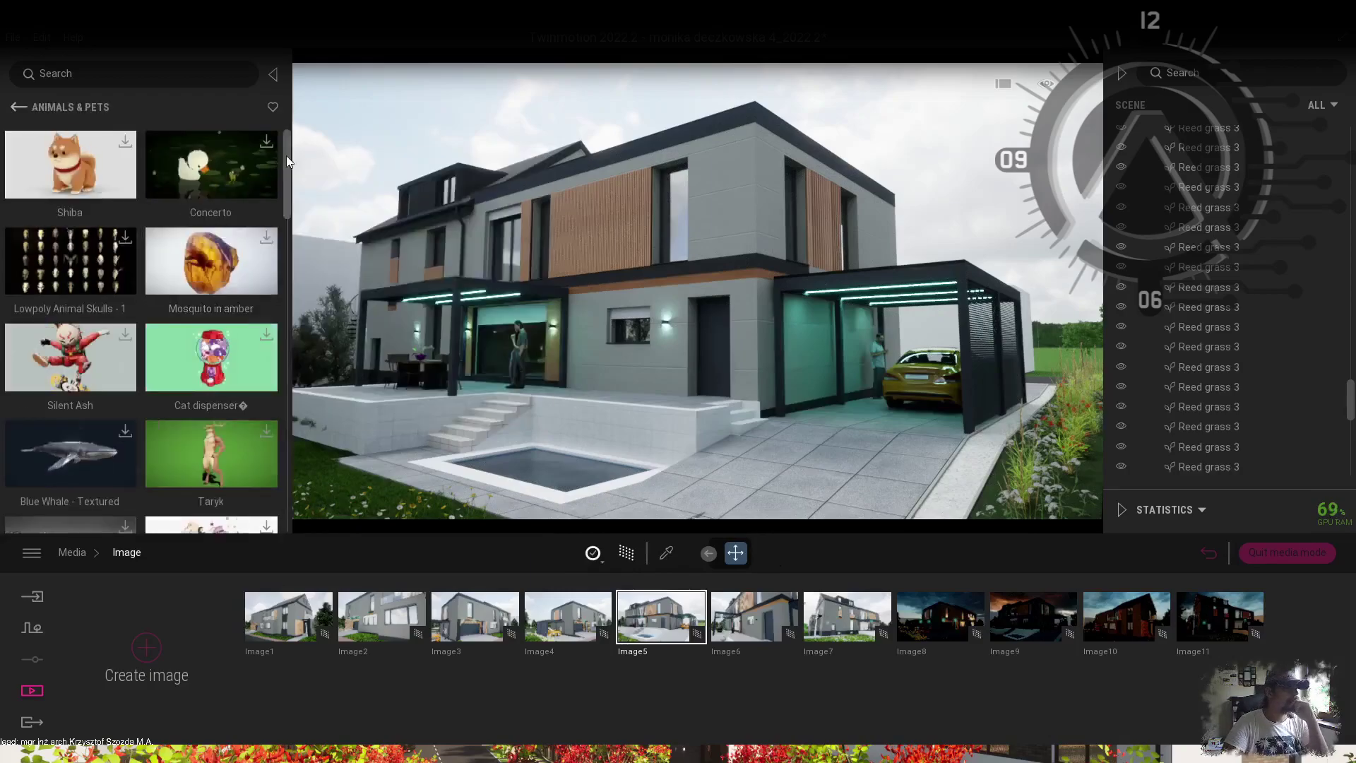
pyautogui.moveTo(286, 157); pyautogui.dragTo(299, 421)
pyautogui.scroll(-10, 277, 406)
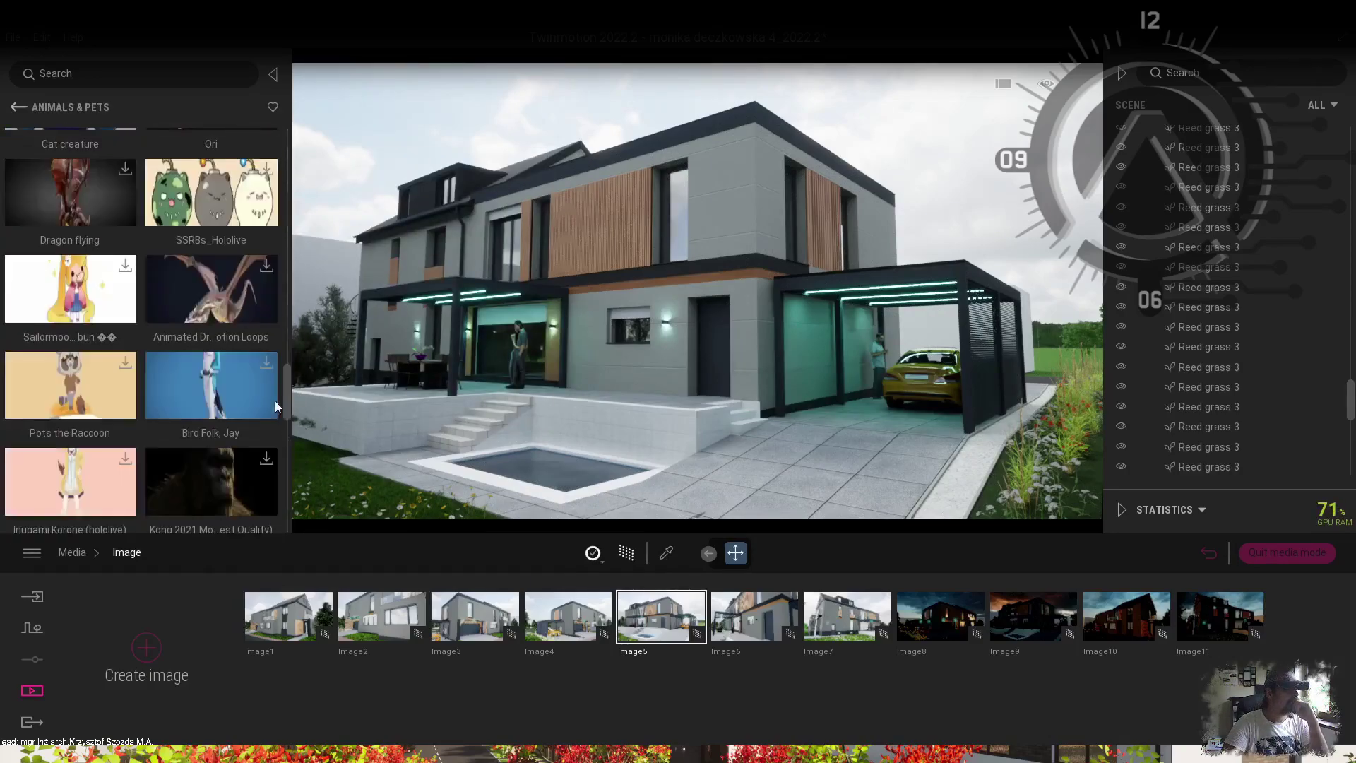
pyautogui.scroll(-3, 288, 396)
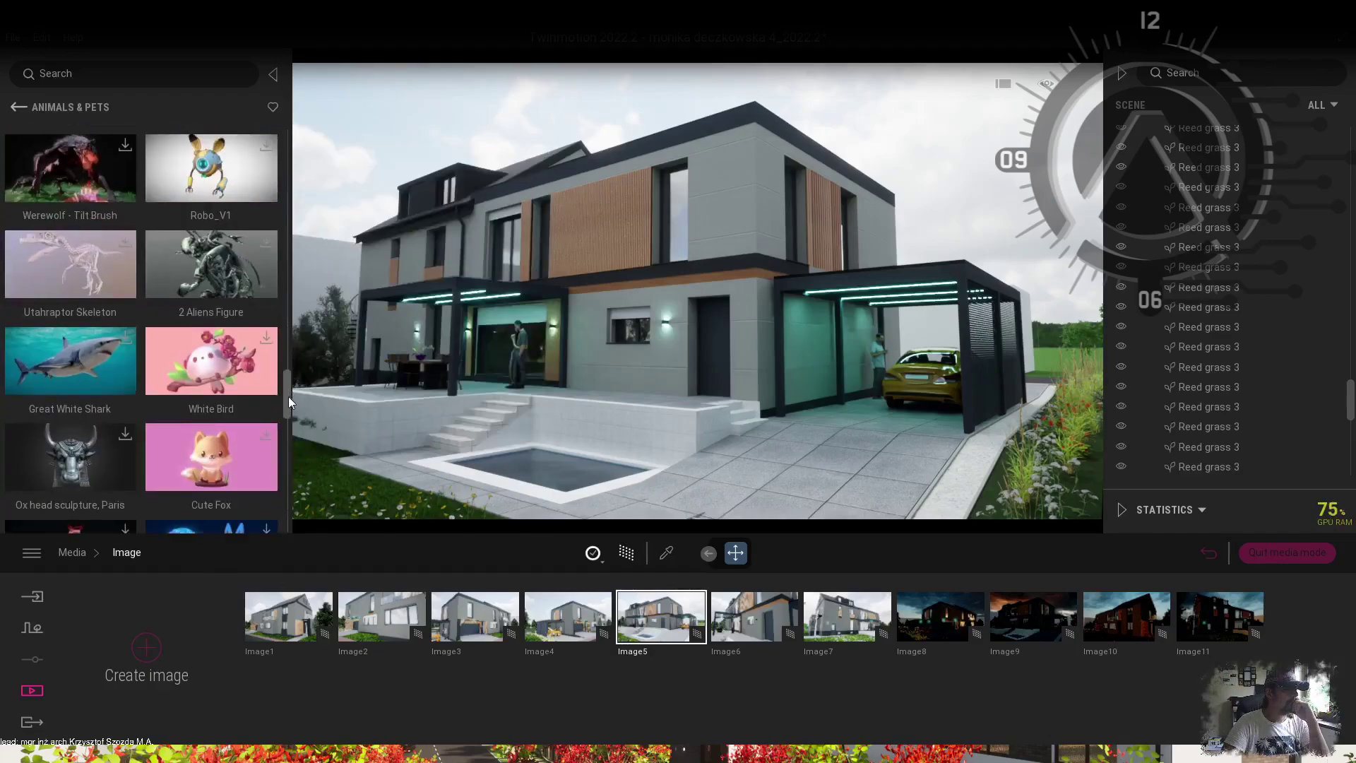
# Step: Search Animals & Pets for Cat and download the My new cat model
pyautogui.click(108, 73)
pyautogui.write('Cat')
pyautogui.press('Return')
pyautogui.scroll(-10, 232, 181)
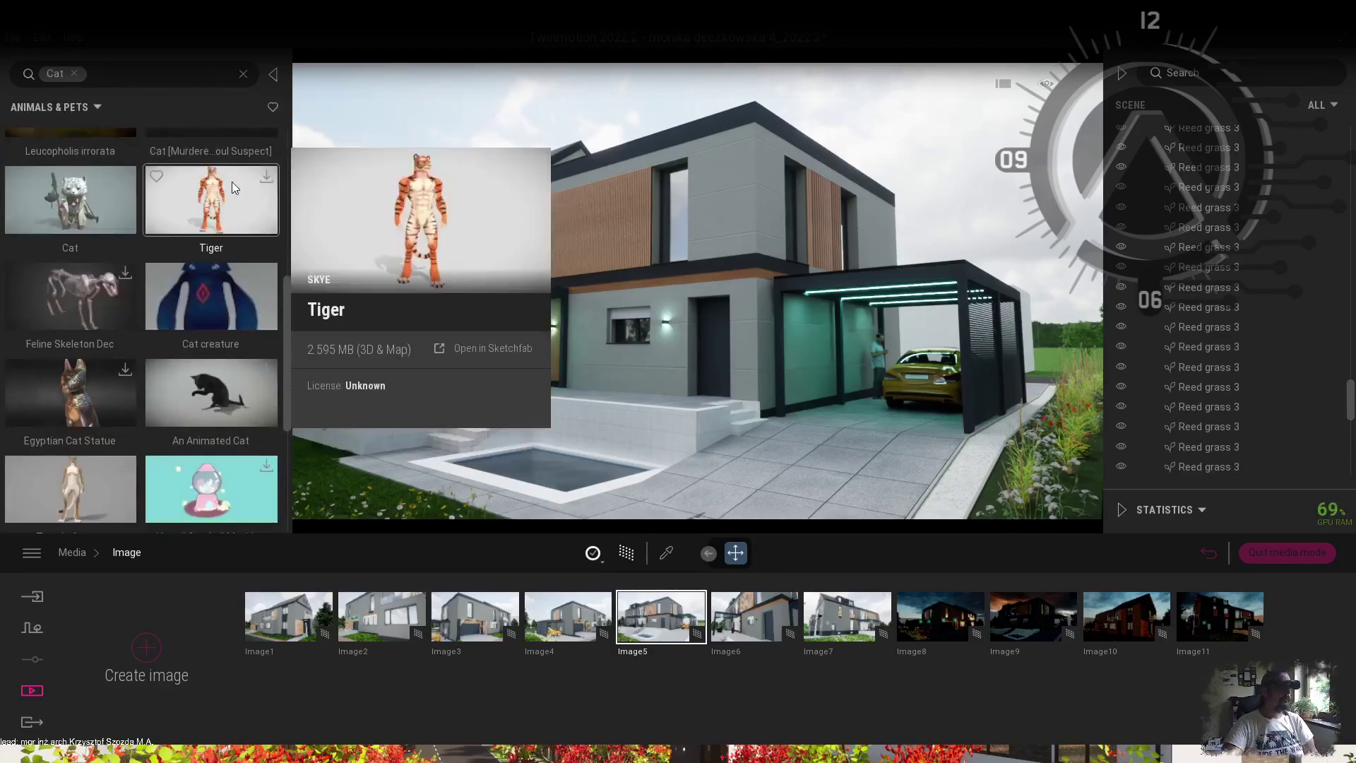
pyautogui.scroll(-10, 244, 257)
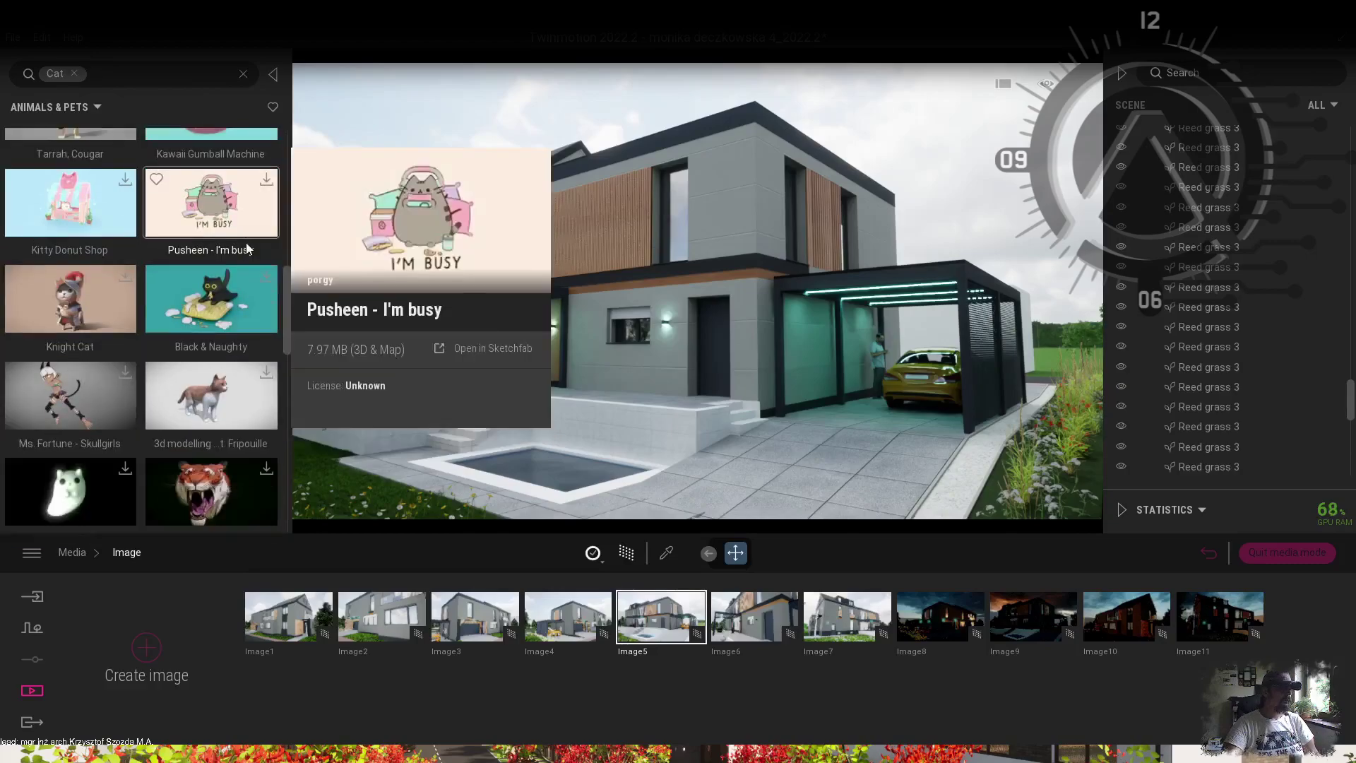
pyautogui.scroll(-10, 246, 240)
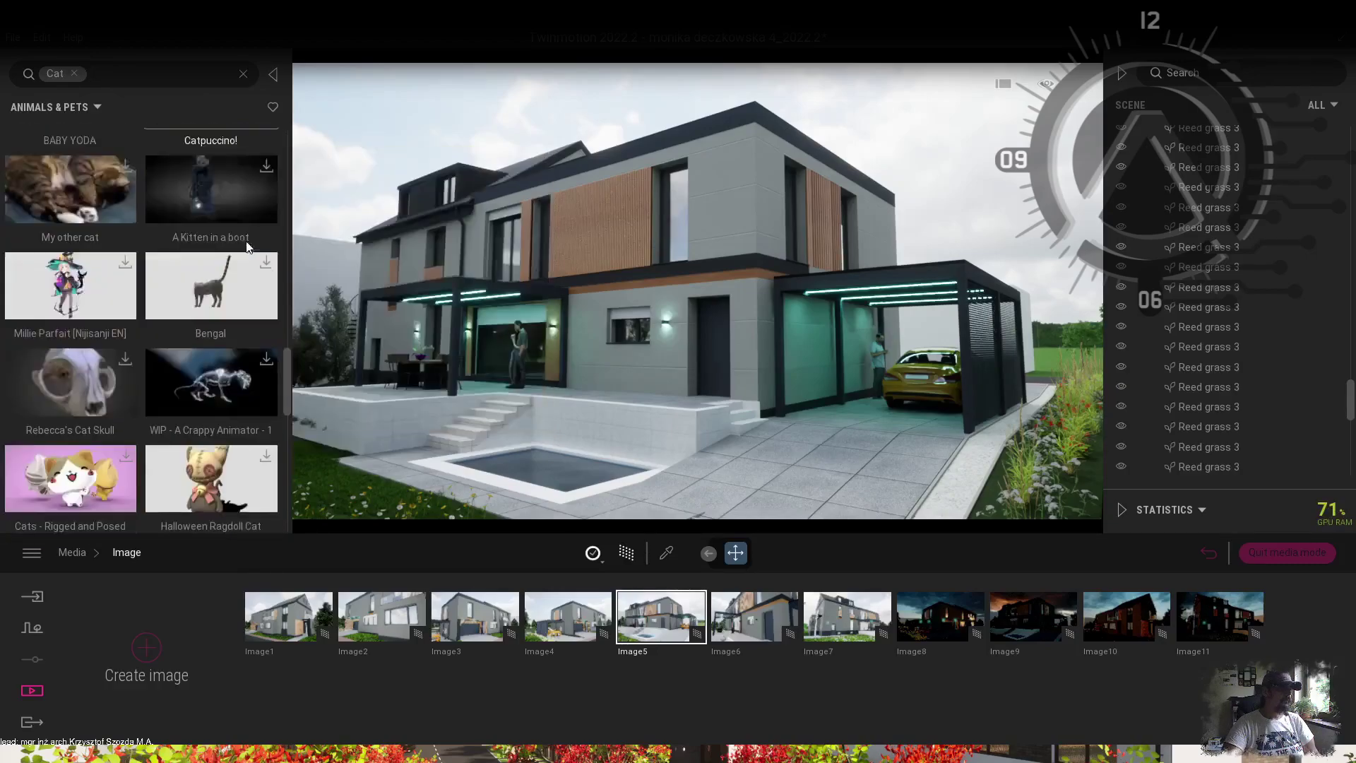
pyautogui.scroll(-8, 232, 286)
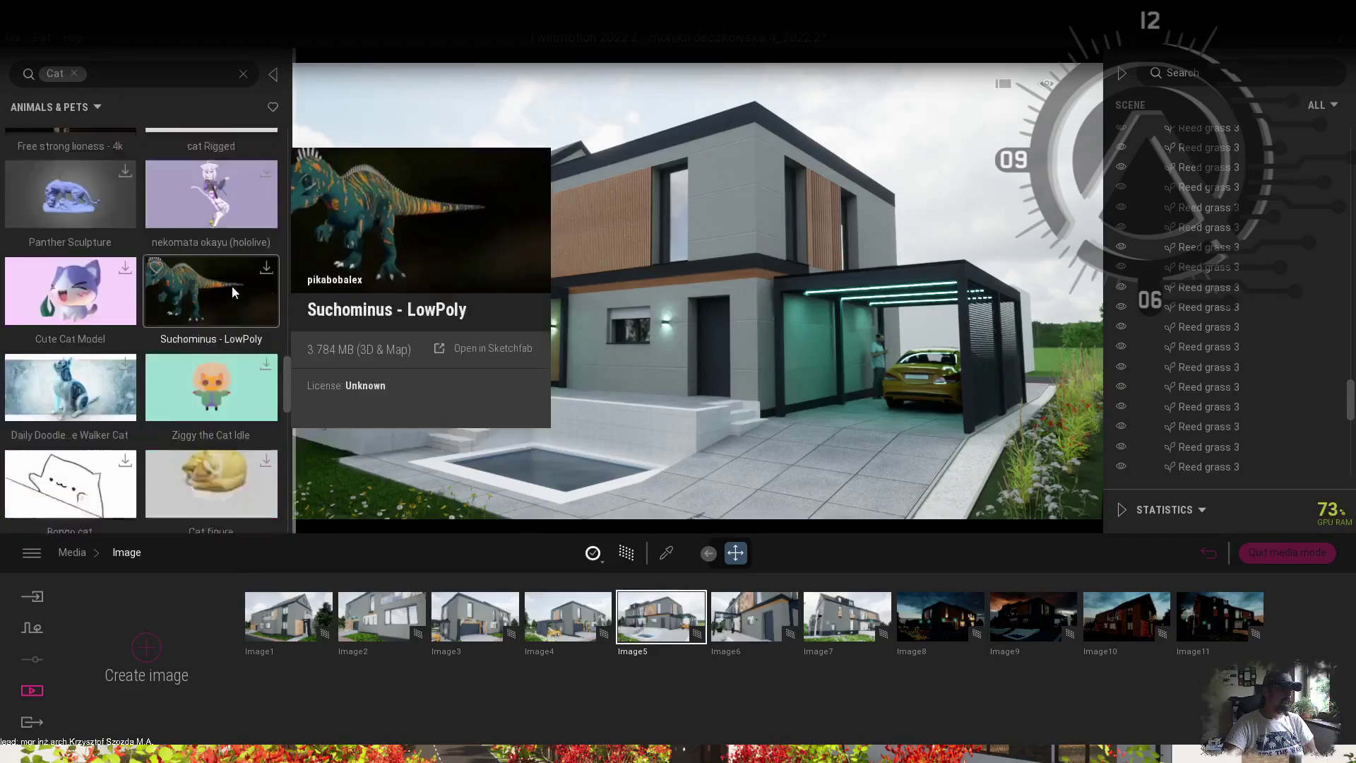
pyautogui.scroll(-5, 96, 233)
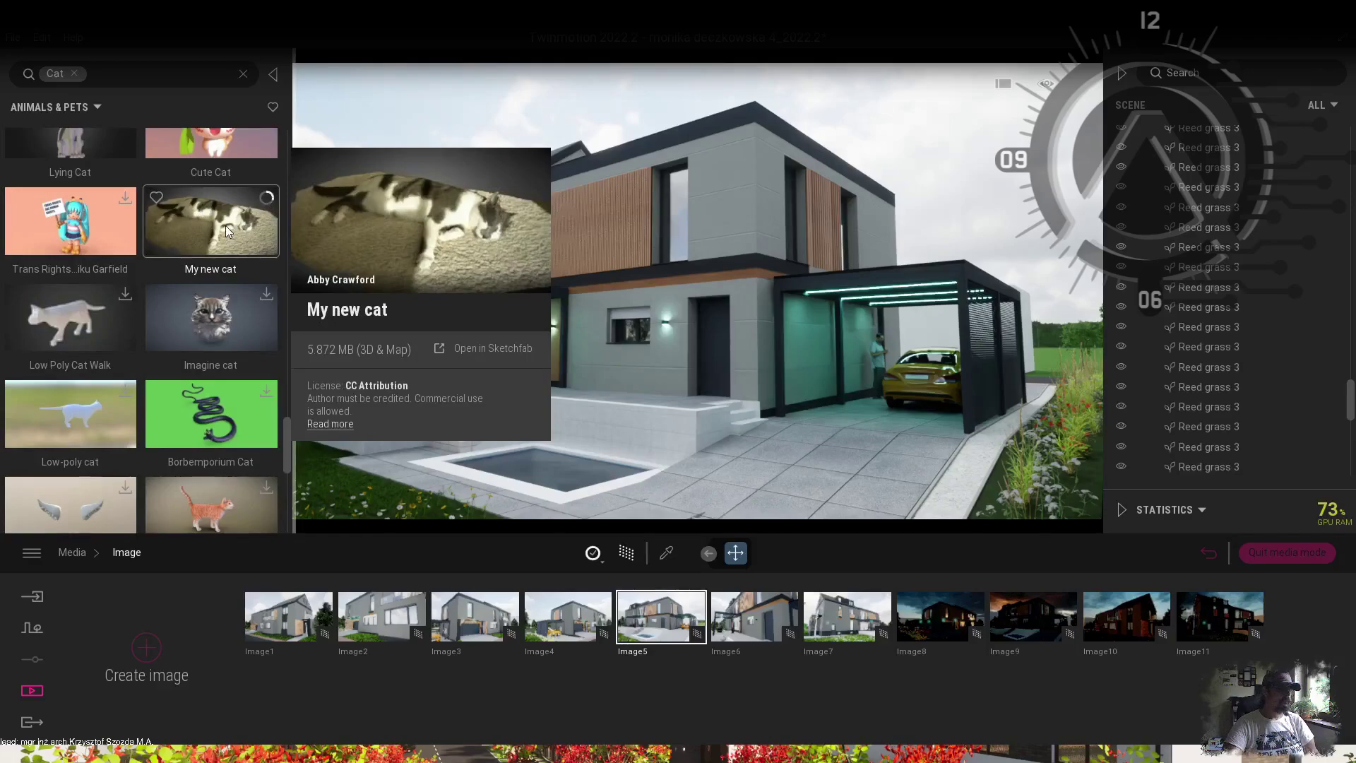
# Step: Turn off the path-traced preview and place the My new cat model on the paving behind the yellow car
pyautogui.click(626, 553)
pyautogui.scroll(5, 873, 447)
pyautogui.moveTo(226, 227); pyautogui.dragTo(718, 425)
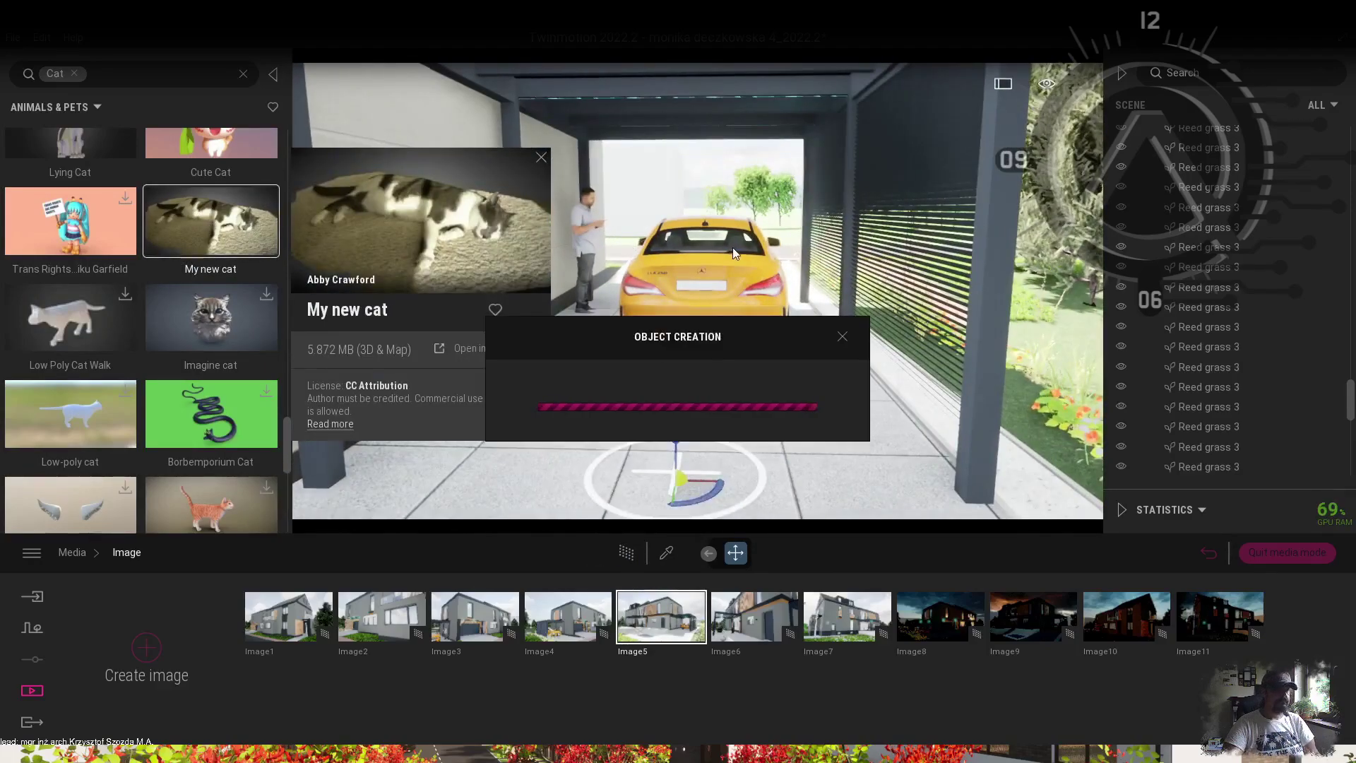
pyautogui.keyDown('shift'); pyautogui.moveTo(744, 376); pyautogui.dragTo(693, 438, button='middle'); pyautogui.keyUp('shift')
pyautogui.click(688, 417)
pyautogui.scroll(3, 693, 437)
# Step: Adjust the position and transform of the My new cat model on the paving near the carport
pyautogui.moveTo(653, 429); pyautogui.dragTo(548, 395)
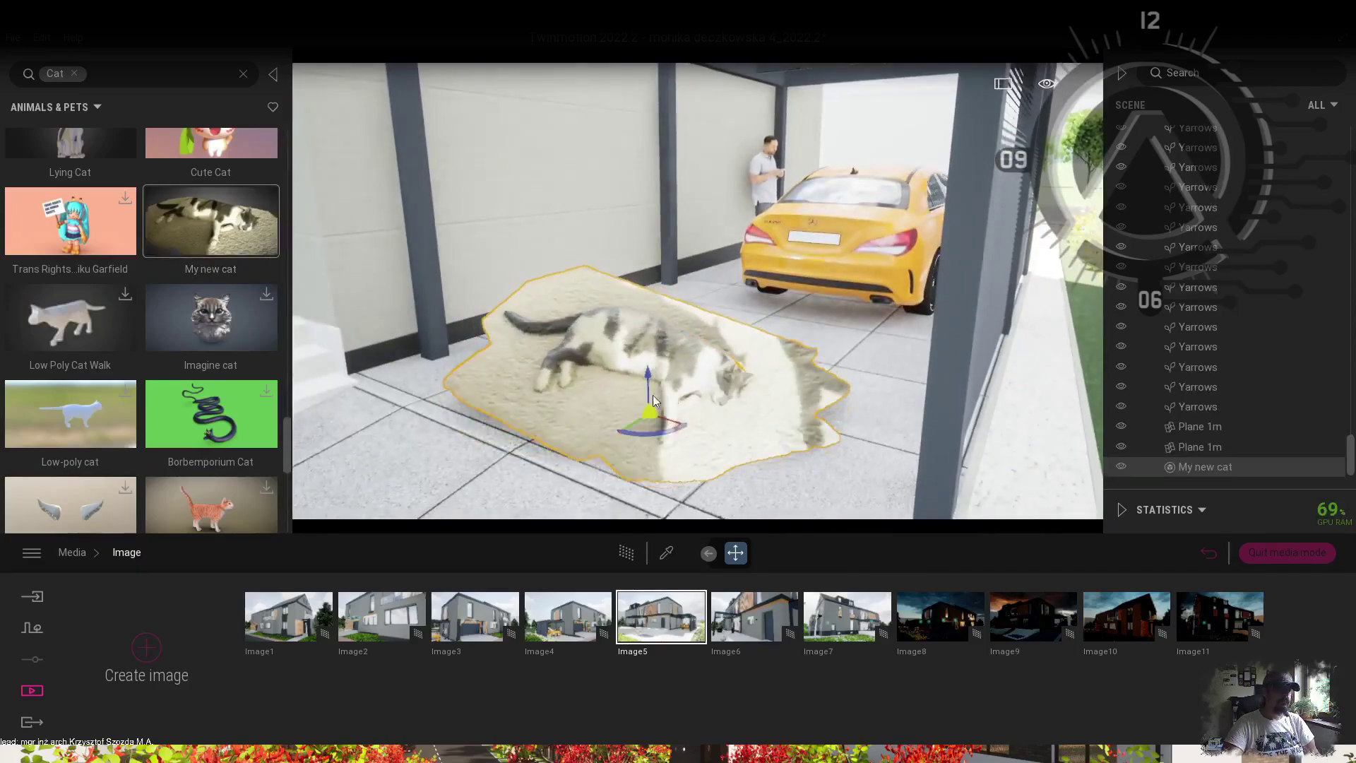
pyautogui.keyDown('shift'); pyautogui.moveTo(549, 396); pyautogui.dragTo(656, 415, button='middle'); pyautogui.keyUp('shift')
pyautogui.press('r')
pyautogui.moveTo(655, 415); pyautogui.dragTo(662, 378)
pyautogui.keyDown('shift'); pyautogui.moveTo(662, 377); pyautogui.dragTo(632, 435, button='middle'); pyautogui.keyUp('shift')
pyautogui.moveTo(632, 435); pyautogui.dragTo(586, 464)
pyautogui.keyDown('shift'); pyautogui.moveTo(586, 465); pyautogui.dragTo(558, 409, button='middle'); pyautogui.keyUp('shift')
pyautogui.moveTo(556, 394)
pyautogui.mouseDown()
pyautogui.moveTo(608, 418)
pyautogui.moveTo(574, 366)
pyautogui.moveTo(569, 397)
pyautogui.moveTo(545, 414)
pyautogui.moveTo(573, 385)
pyautogui.moveTo(592, 404)
pyautogui.moveTo(573, 379)
pyautogui.mouseUp()
pyautogui.press('Return')
pyautogui.scroll(-1, 664, 296)
pyautogui.keyDown('shift'); pyautogui.moveTo(664, 296); pyautogui.dragTo(699, 339, button='middle'); pyautogui.keyUp('shift')
pyautogui.press('r')
pyautogui.moveTo(591, 409); pyautogui.dragTo(582, 489)
pyautogui.moveTo(587, 381); pyautogui.dragTo(595, 338)
pyautogui.keyDown('shift'); pyautogui.moveTo(594, 337); pyautogui.dragTo(621, 346, button='middle'); pyautogui.keyUp('shift')
pyautogui.press('Escape')
# Step: Check the scene in the saved views Image4, Image5, Image6 and Image7
pyautogui.click(661, 616)
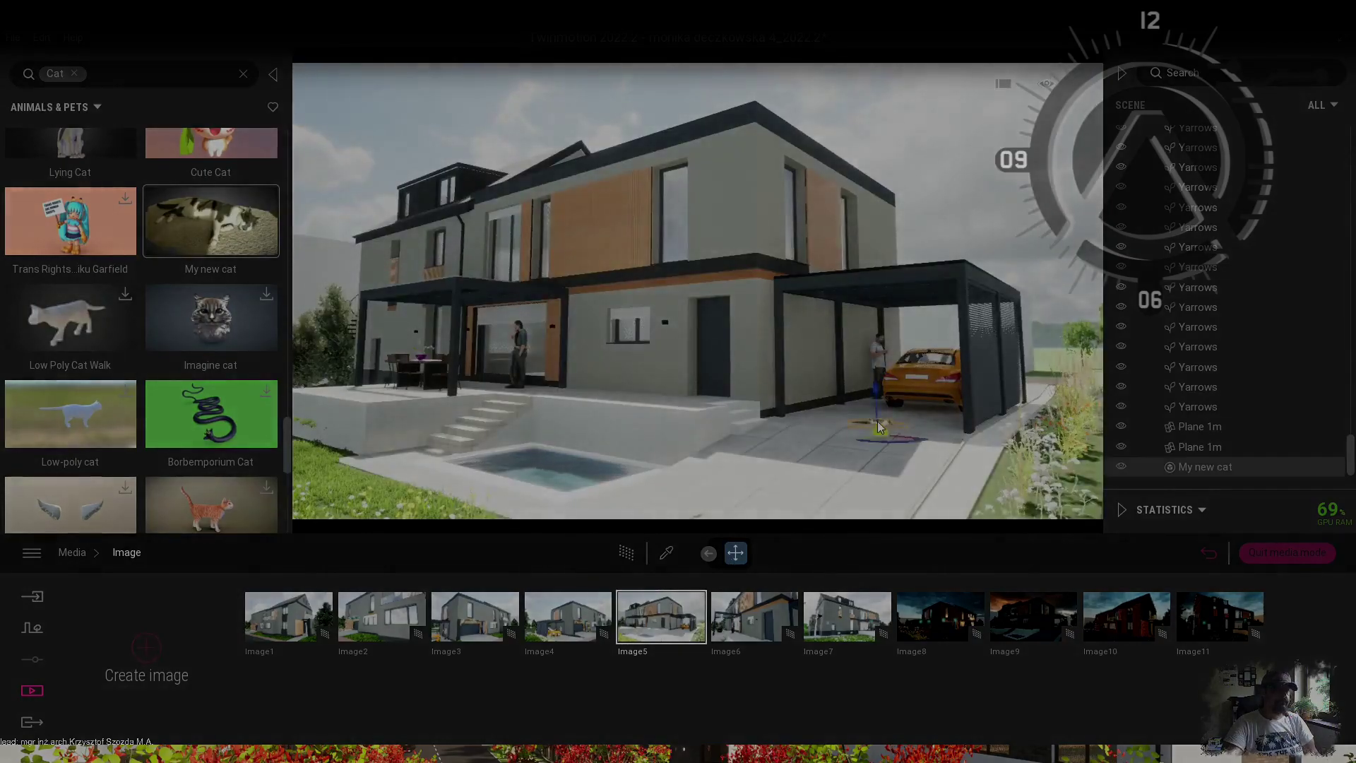
pyautogui.click(568, 616)
pyautogui.click(754, 615)
pyautogui.click(847, 616)
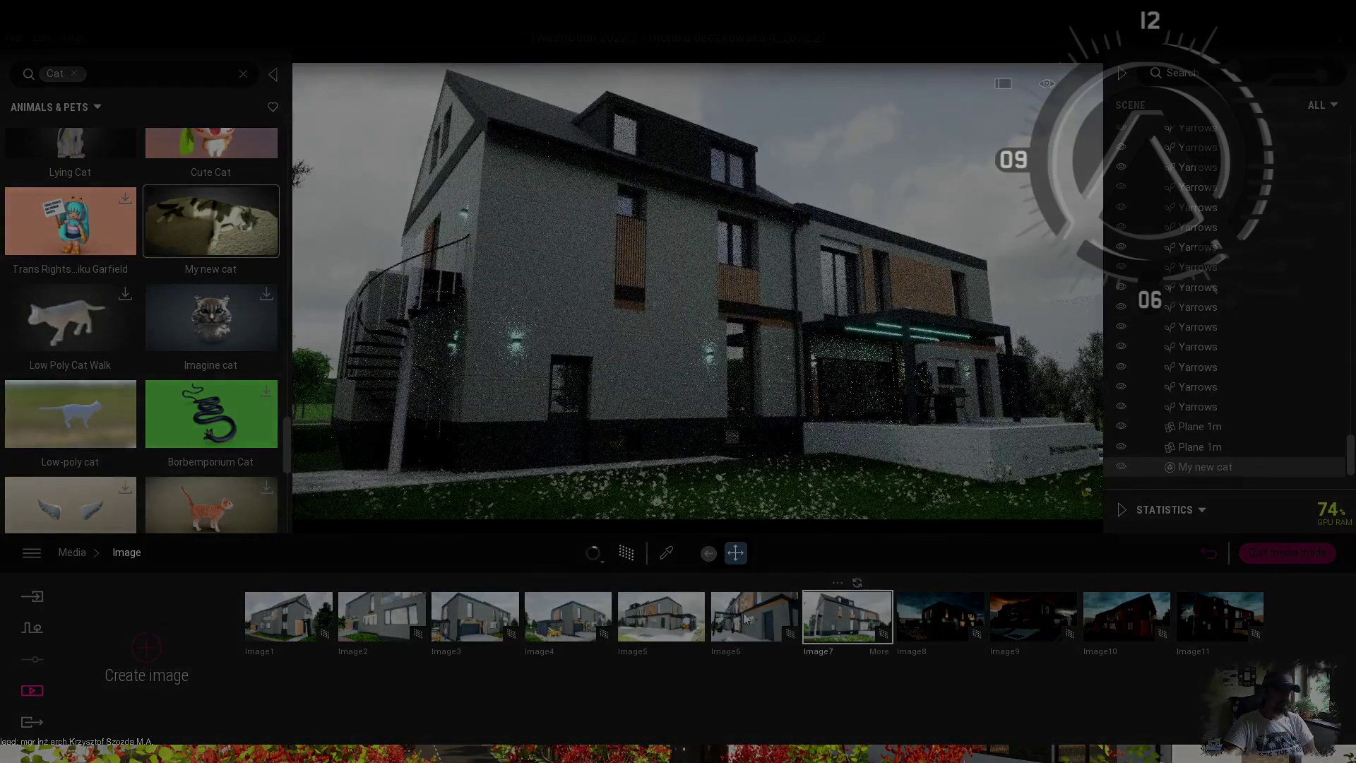
pyautogui.click(724, 621)
pyautogui.click(568, 616)
# Step: Delete the saved view Image5, and open Image7 and Image8 with the library hidden
pyautogui.click(661, 615)
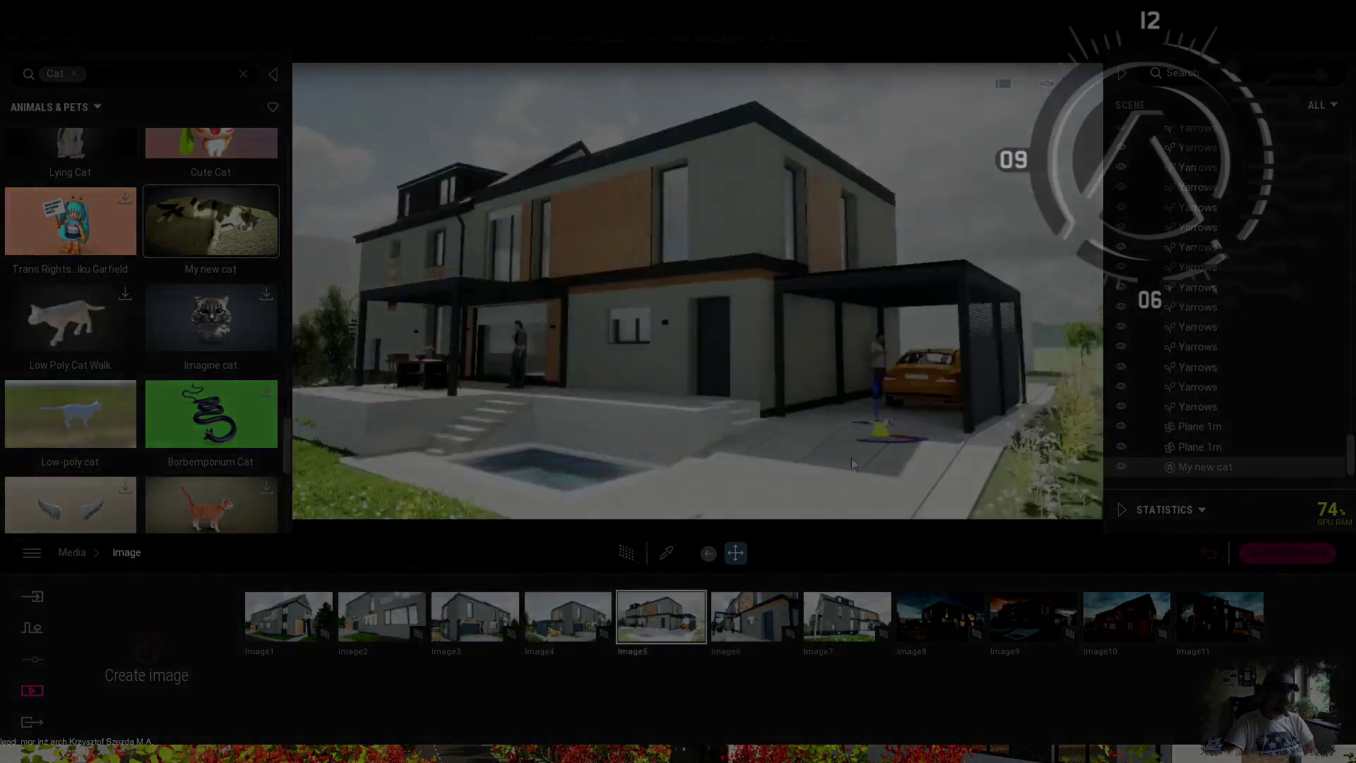
pyautogui.press('Delete')
pyautogui.click(754, 618)
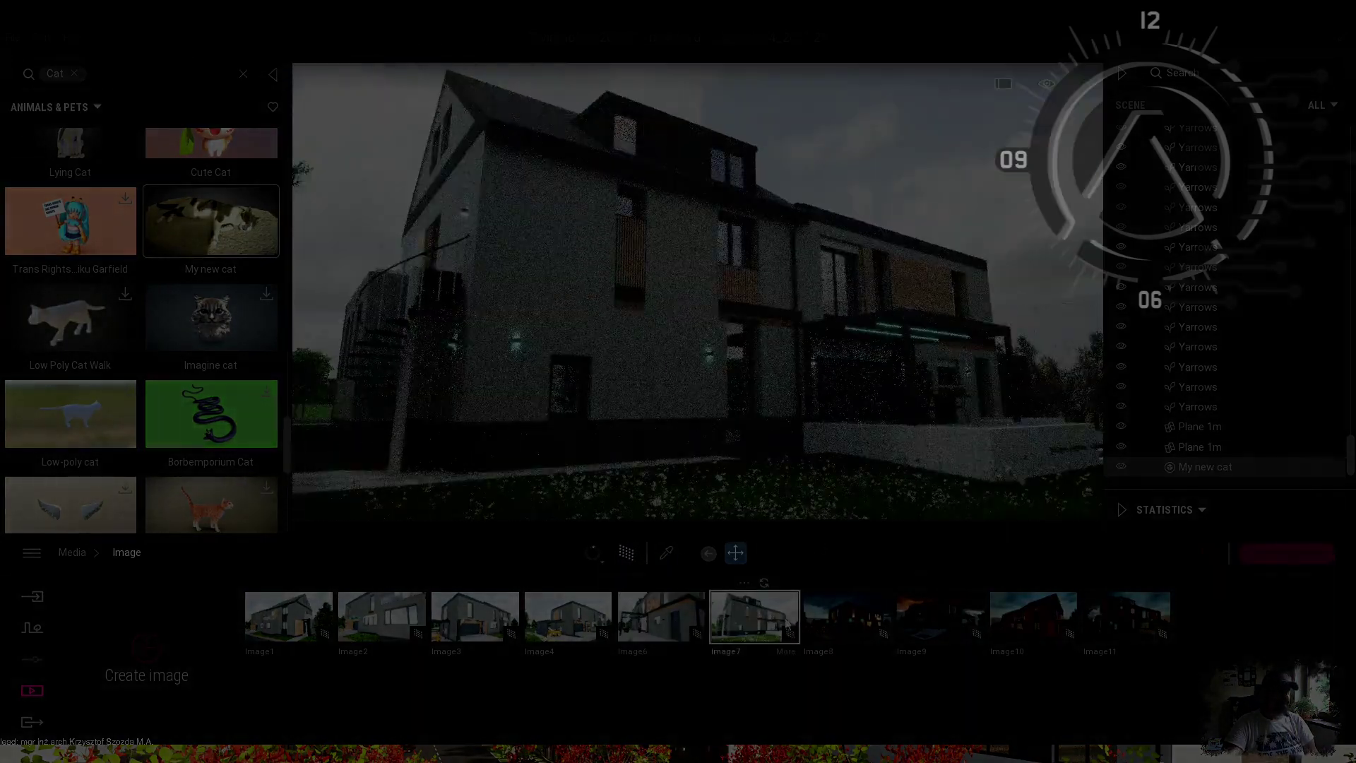
pyautogui.click(847, 622)
pyautogui.click(274, 75)
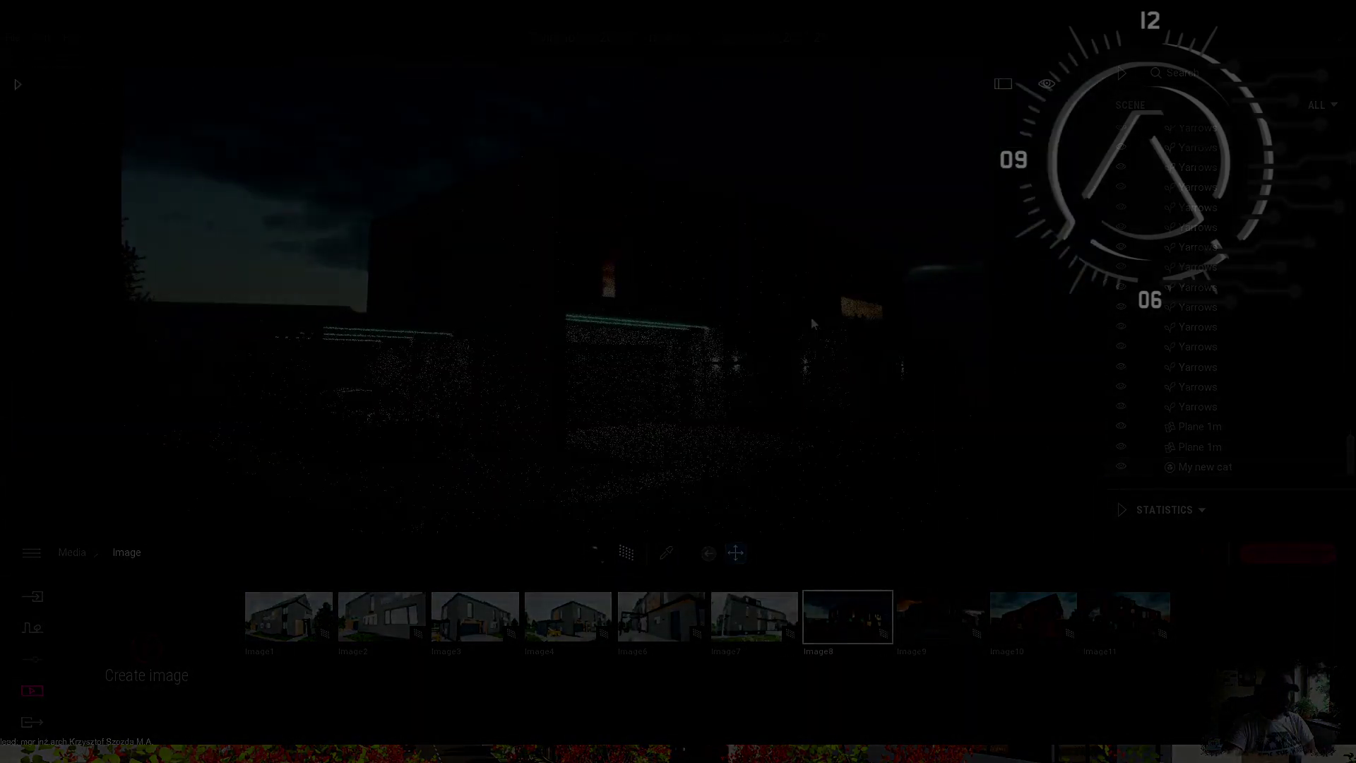